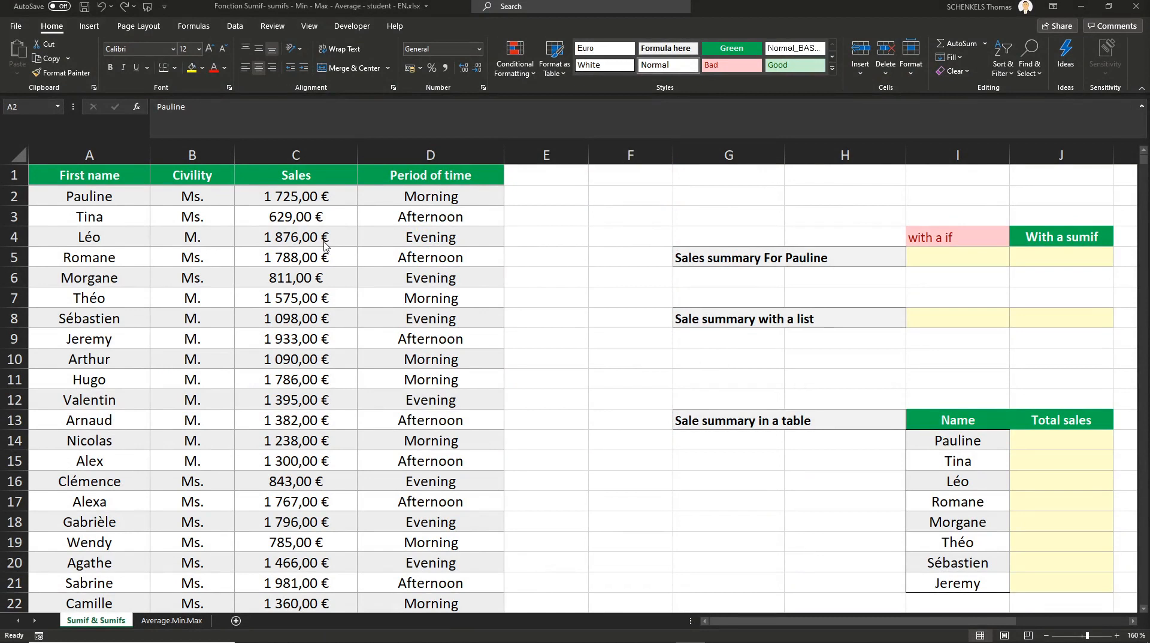
{"action": "left_click", "coordinate": [82, 175]}
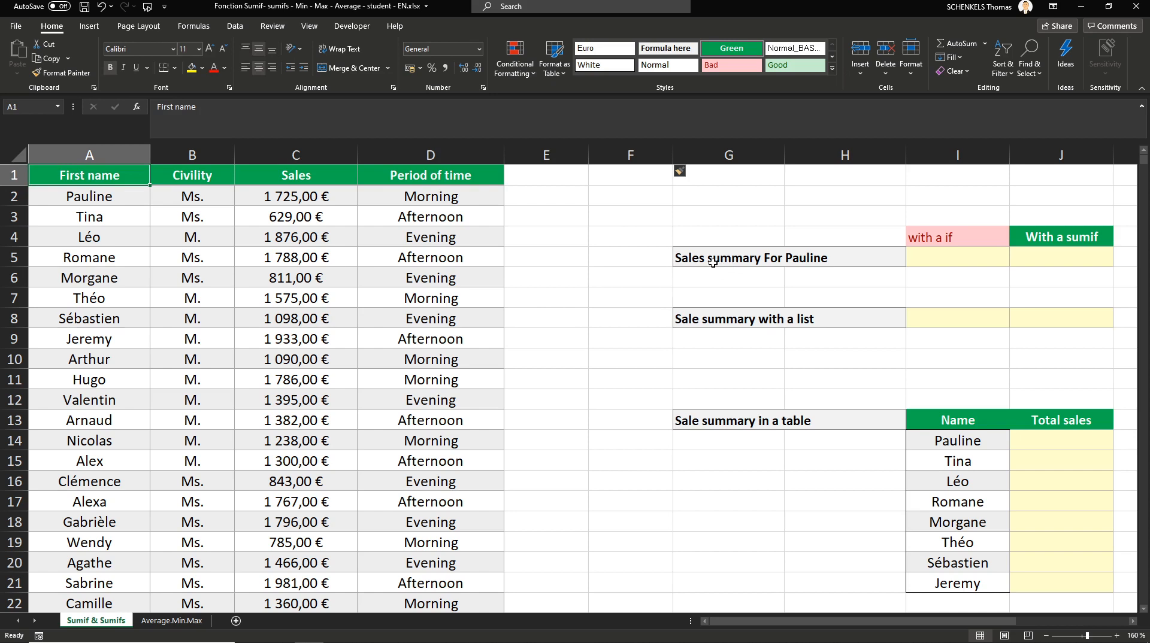
{"action": "left_click", "coordinate": [961, 264]}
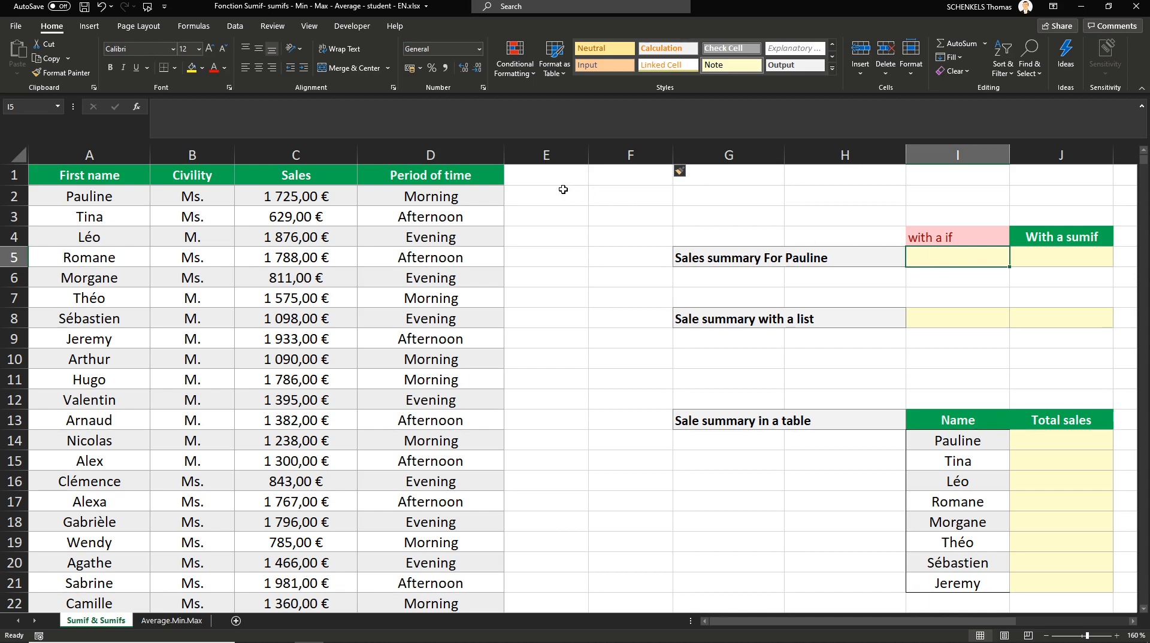
- Enter an IF formula in E2 that returns C2 when A2 equals the first name in the G5 label, otherwise empty text
{"action": "left_click", "coordinate": [543, 201]}
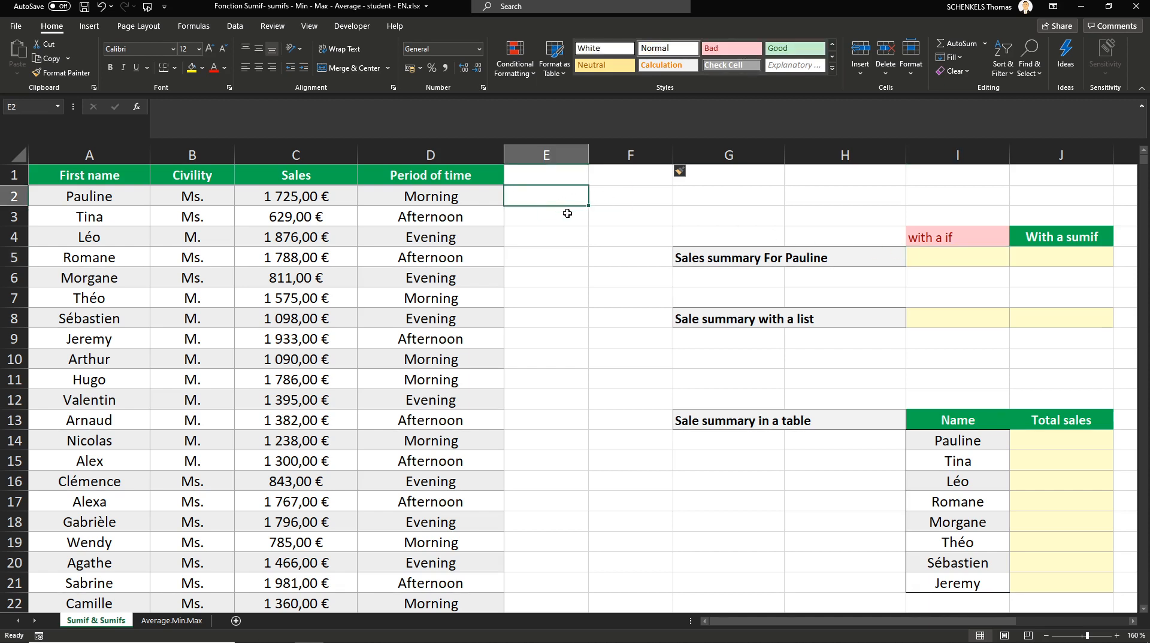
{"action": "type", "text": "=IF("}
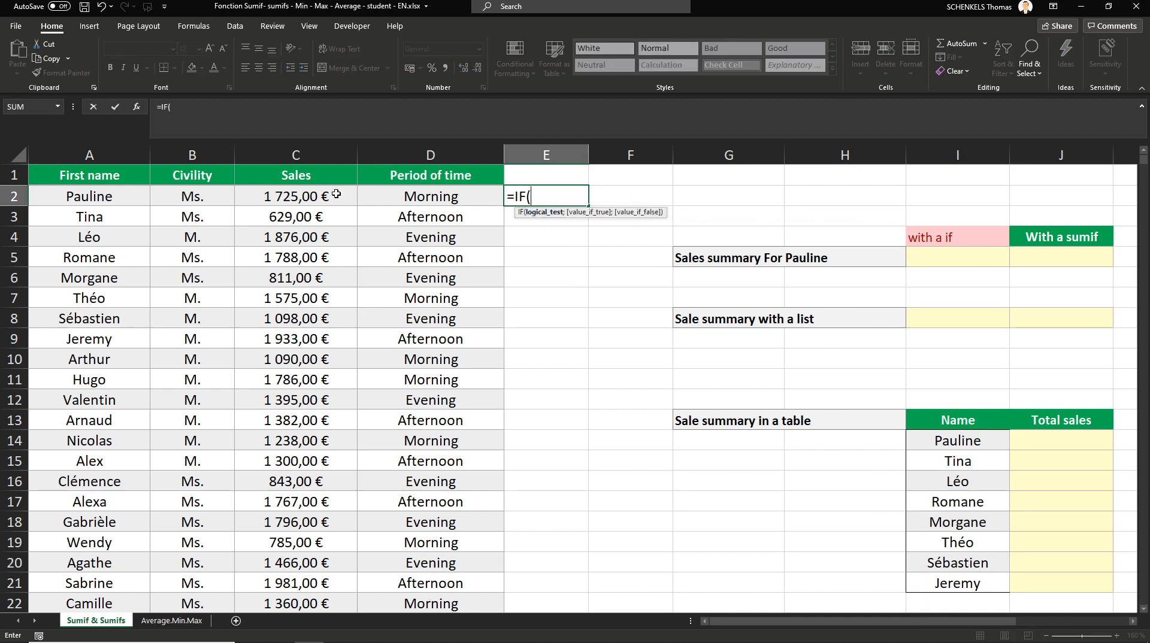
{"action": "left_click", "coordinate": [117, 197]}
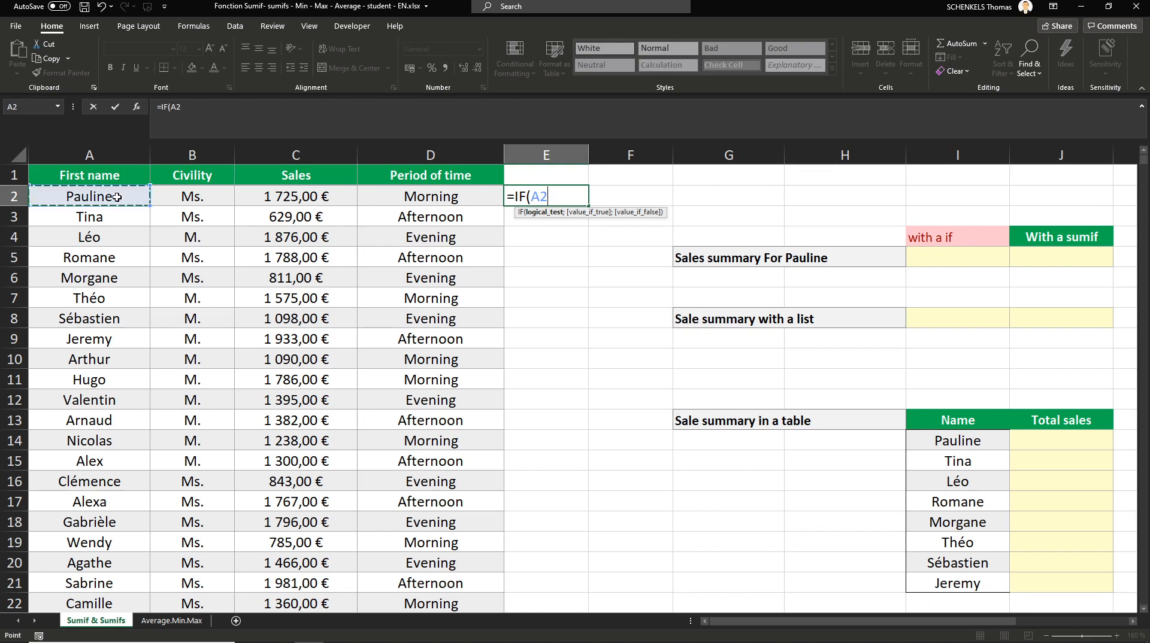
{"action": "type", "text": "=\"p"}
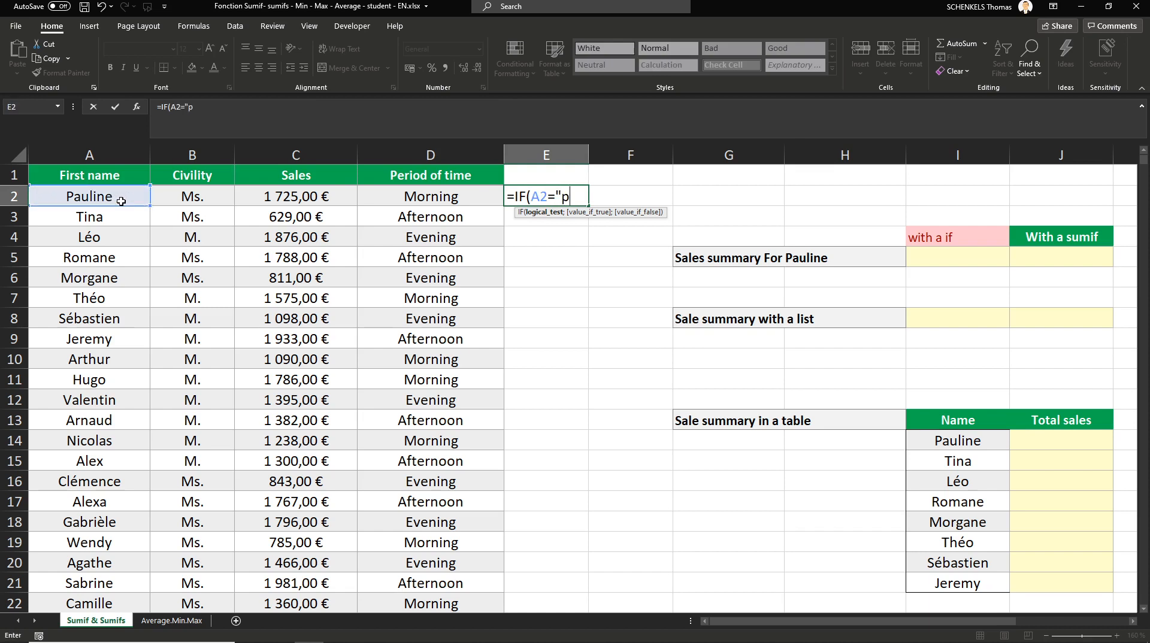
{"action": "type", "text": "auline\""}
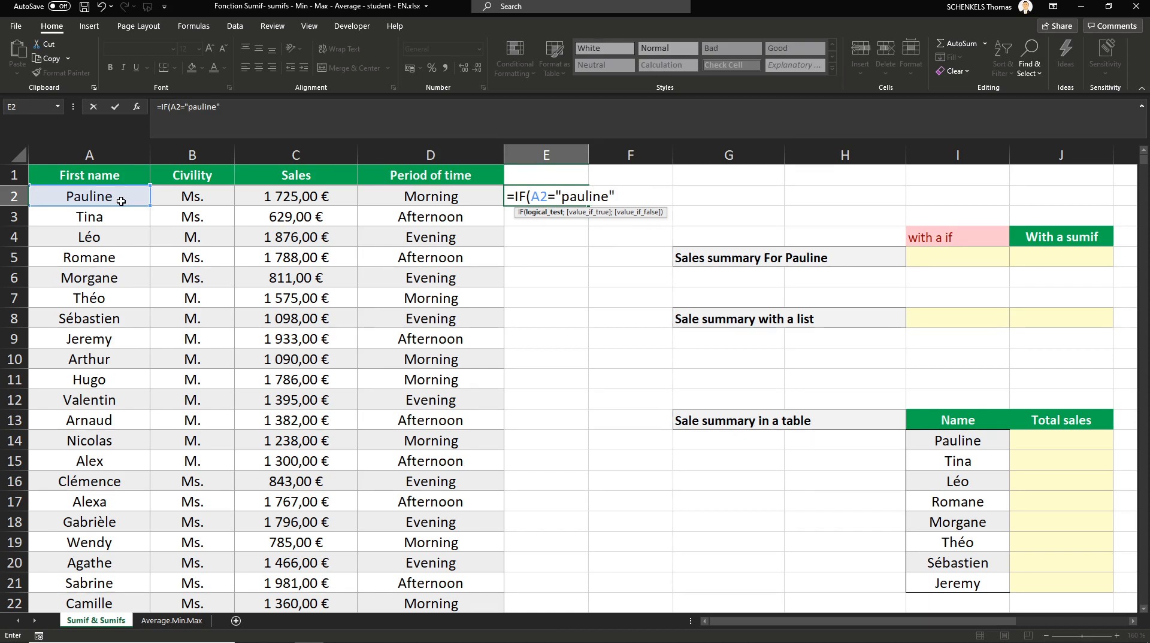
{"action": "type", "text": ";"}
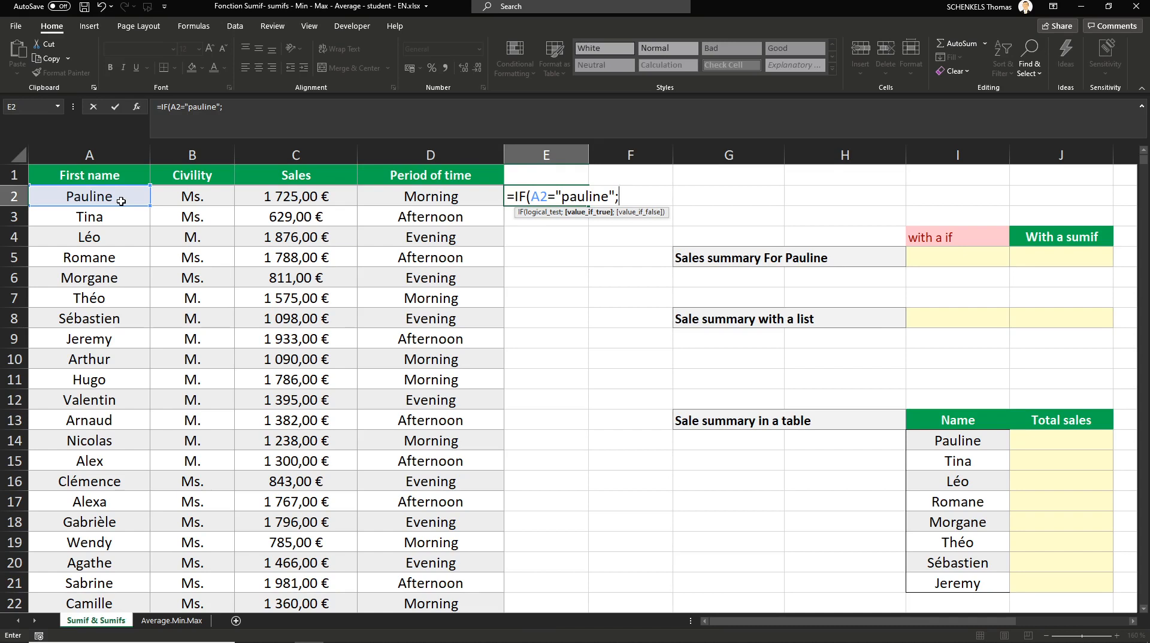
{"action": "left_click", "coordinate": [295, 200]}
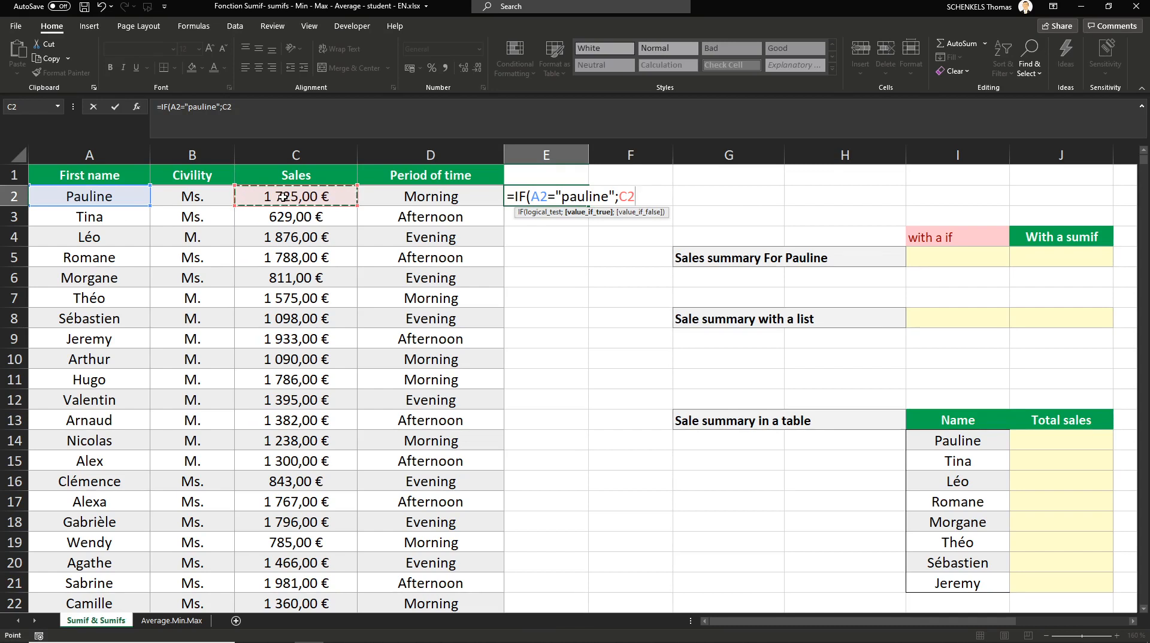
{"action": "type", "text": ";"}
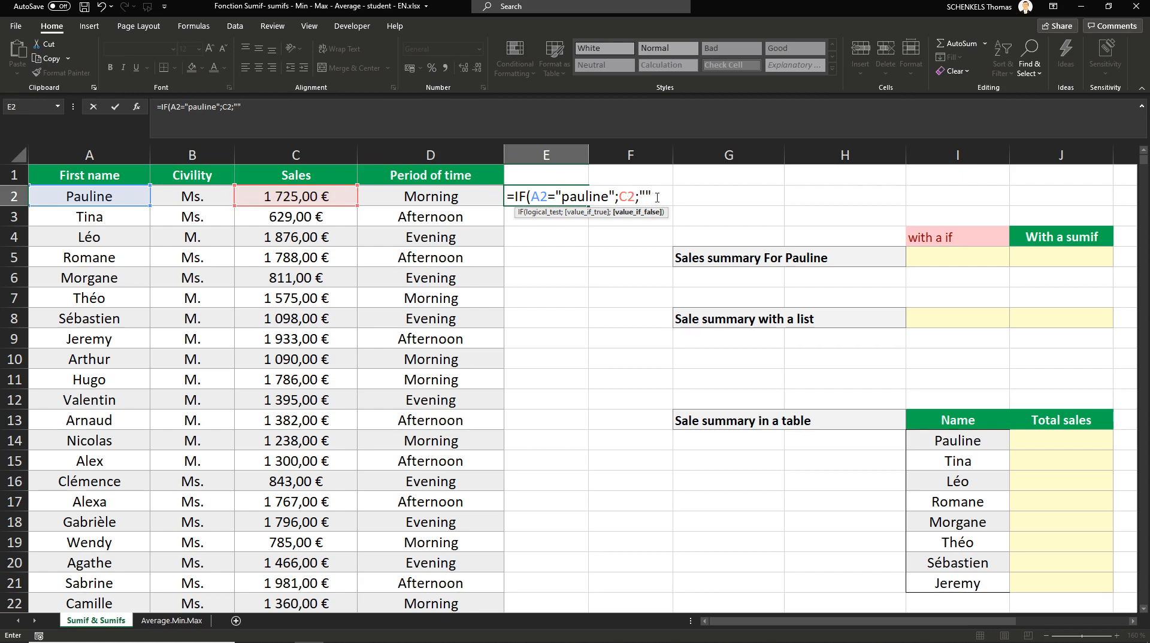
{"action": "type", "text": ")"}
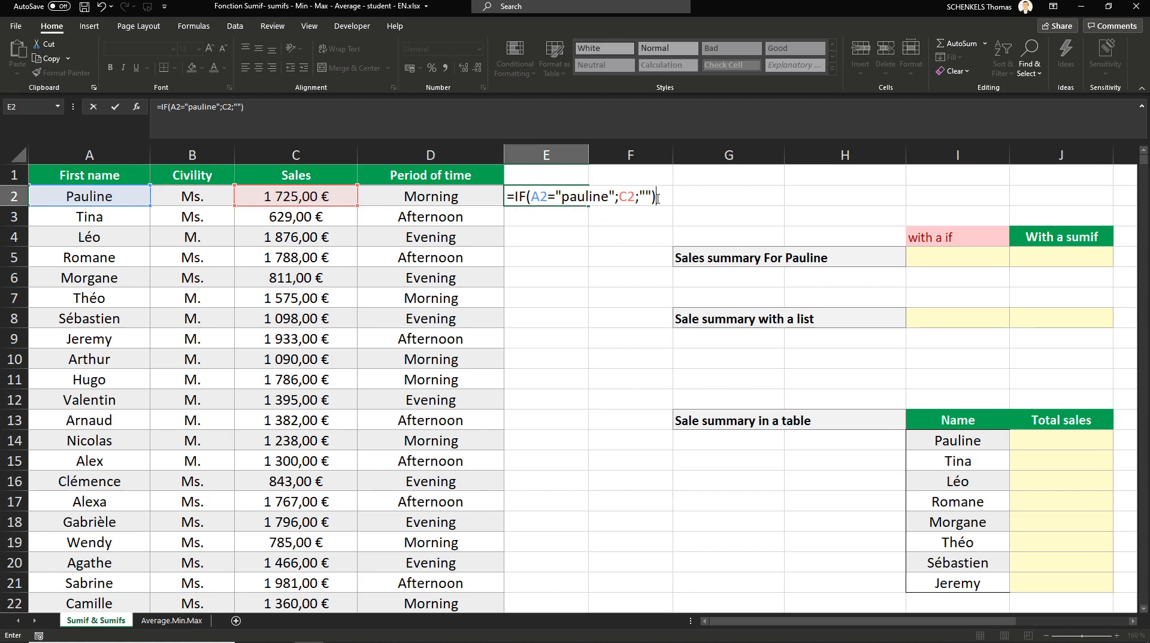
{"action": "key", "text": "Return"}
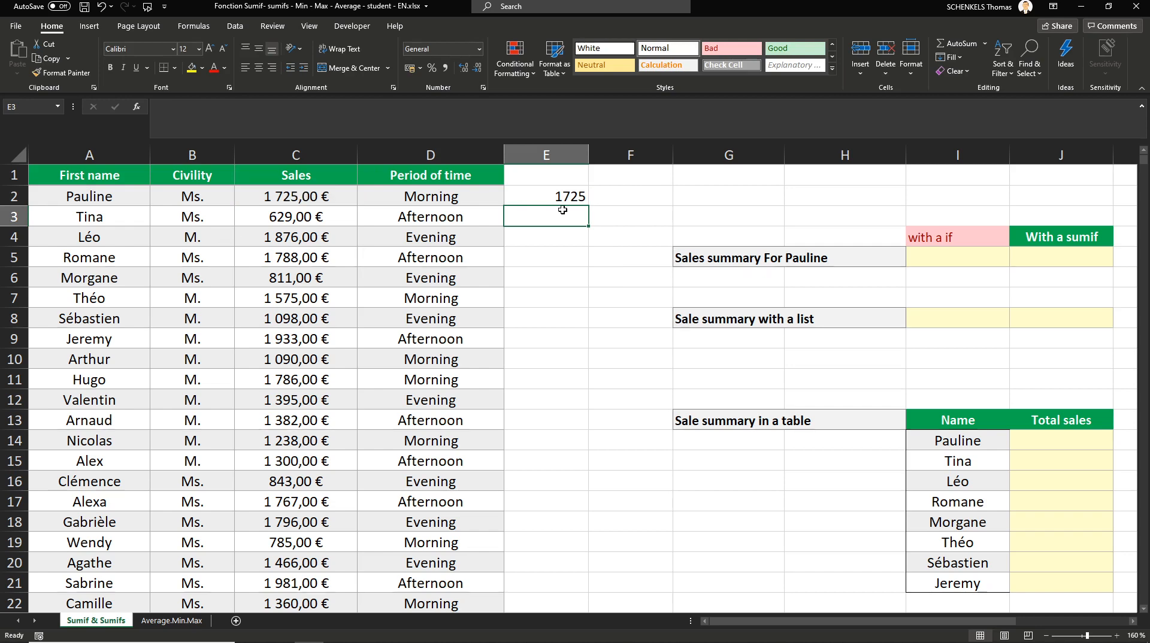
- Copy the IF formula from E2 down to E3
{"action": "left_click", "coordinate": [579, 202]}
{"action": "left_click_drag", "start_coordinate": [586, 207], "coordinate": [590, 223]}
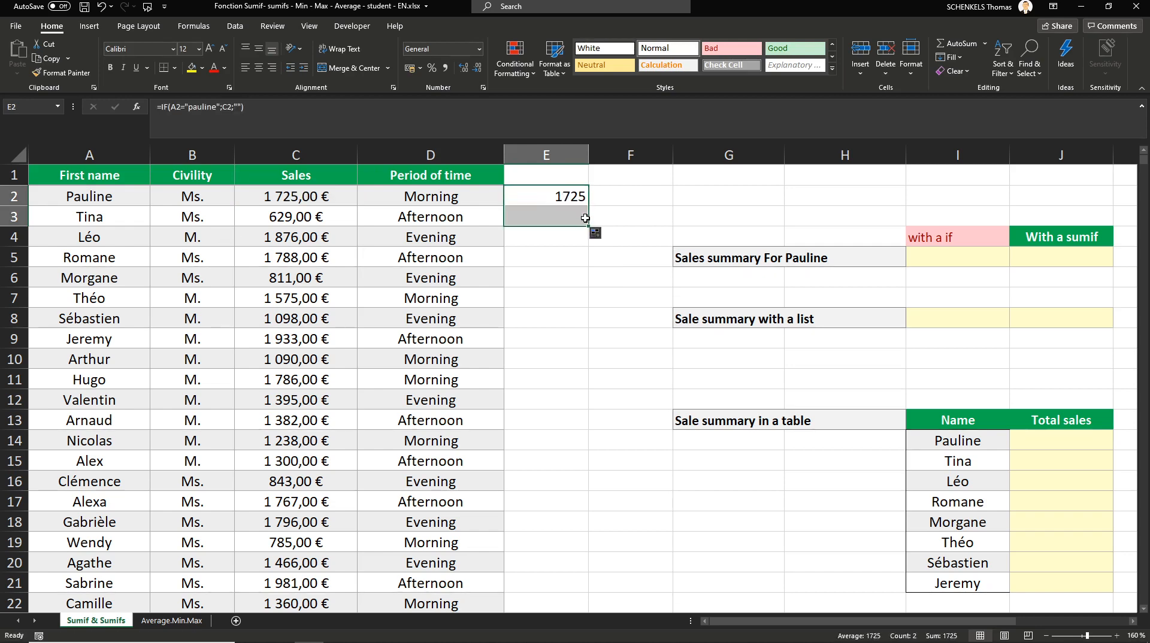
- Try "zefzed" as the value that the IF formula in E3 returns when the test is false
{"action": "left_click", "coordinate": [558, 216]}
{"action": "double_click", "coordinate": [558, 216]}
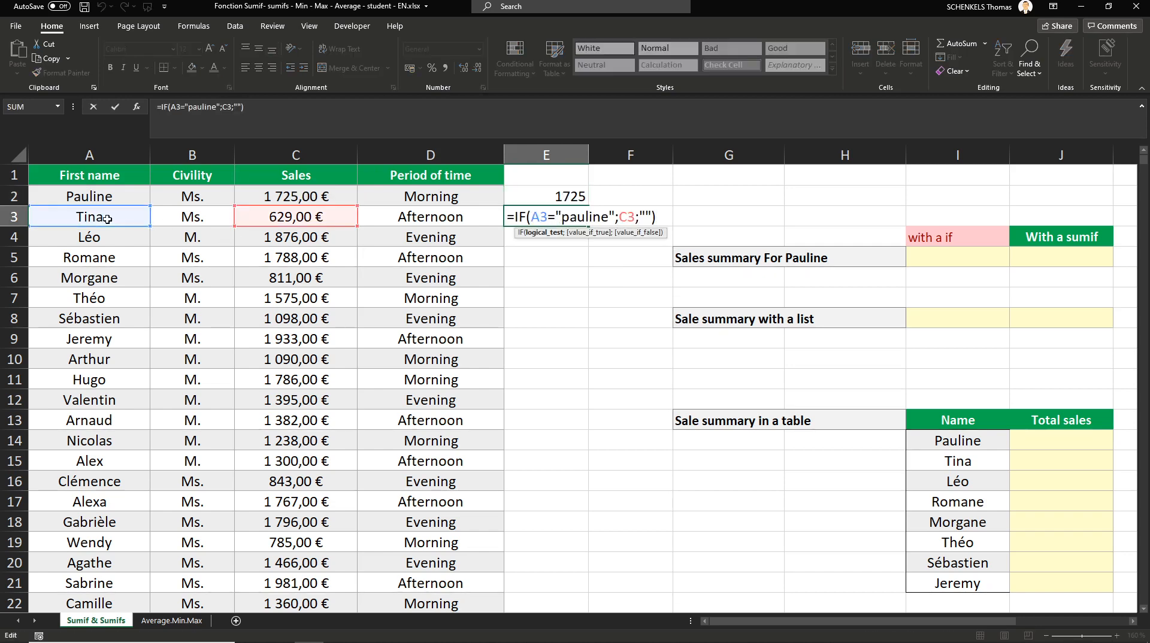
{"action": "left_click", "coordinate": [646, 216]}
{"action": "type", "text": "zefzed"}
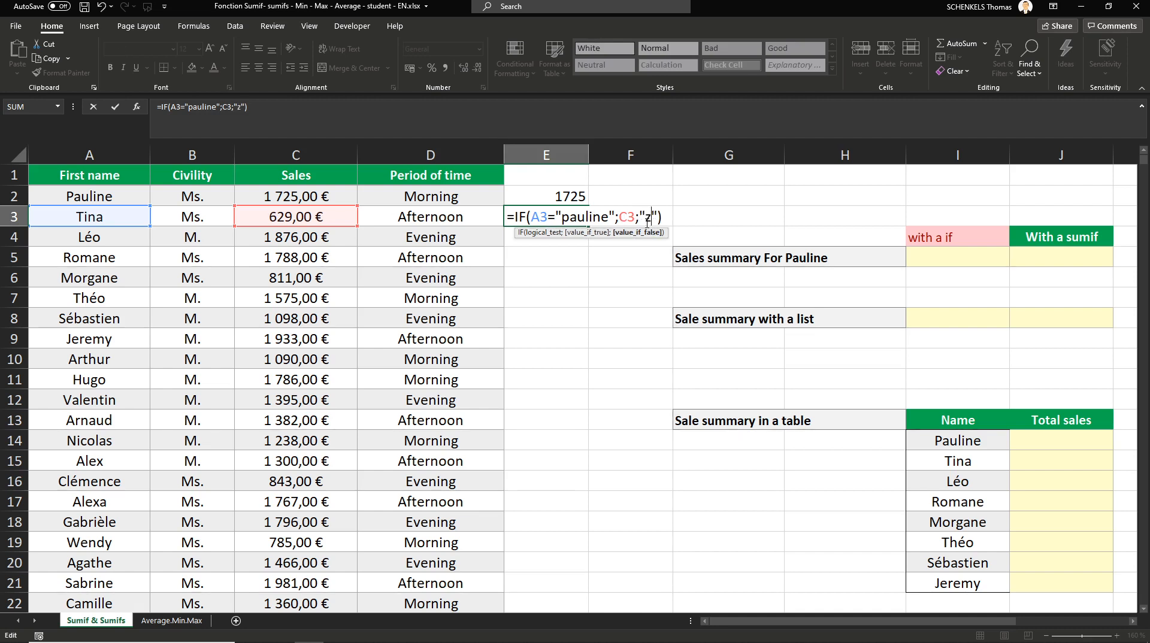
{"action": "key", "text": "Return"}
- Restore empty quotation marks as the false result of the IF formula in E3
{"action": "double_click", "coordinate": [542, 216]}
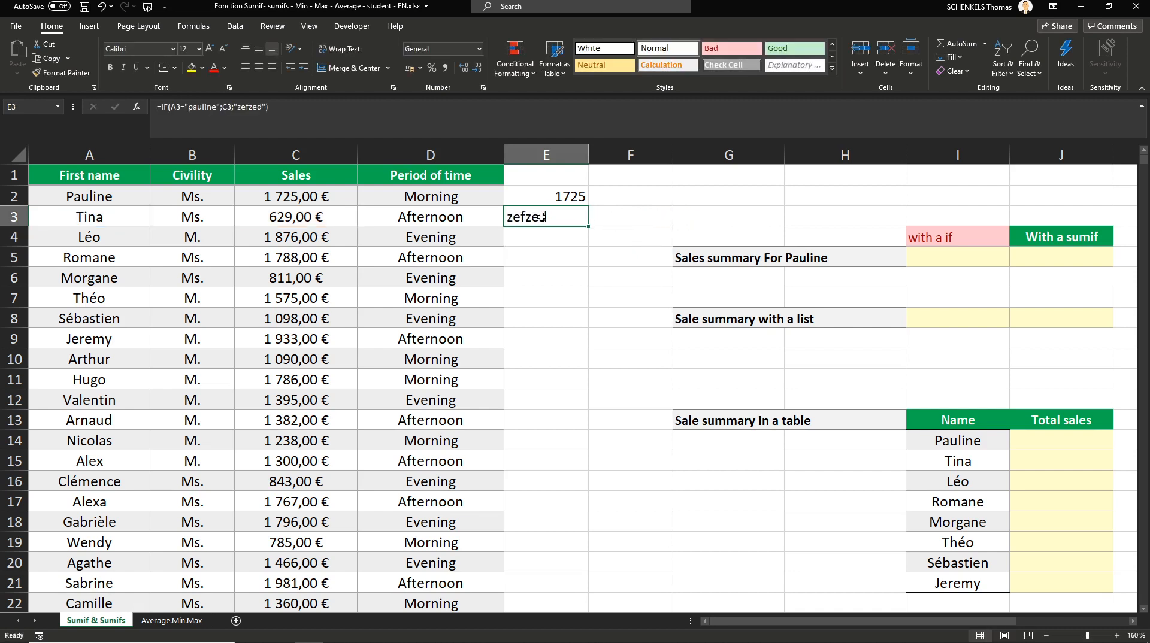
{"action": "double_click", "coordinate": [653, 217]}
{"action": "left_click_drag", "start_coordinate": [686, 217], "coordinate": [649, 213]}
{"action": "key", "text": "BackSpace"}
{"action": "key", "text": "Return"}
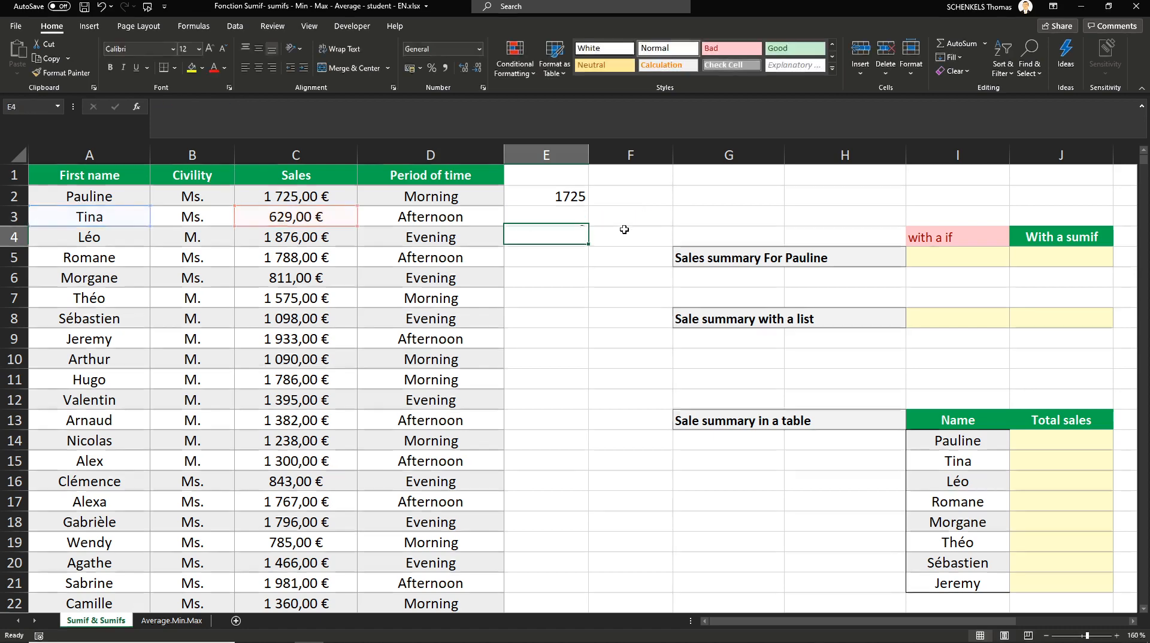
- Fill the IF formula from E3 down to E1000 and check the result in row 32
{"action": "key", "text": "Up"}
{"action": "double_click", "coordinate": [586, 227]}
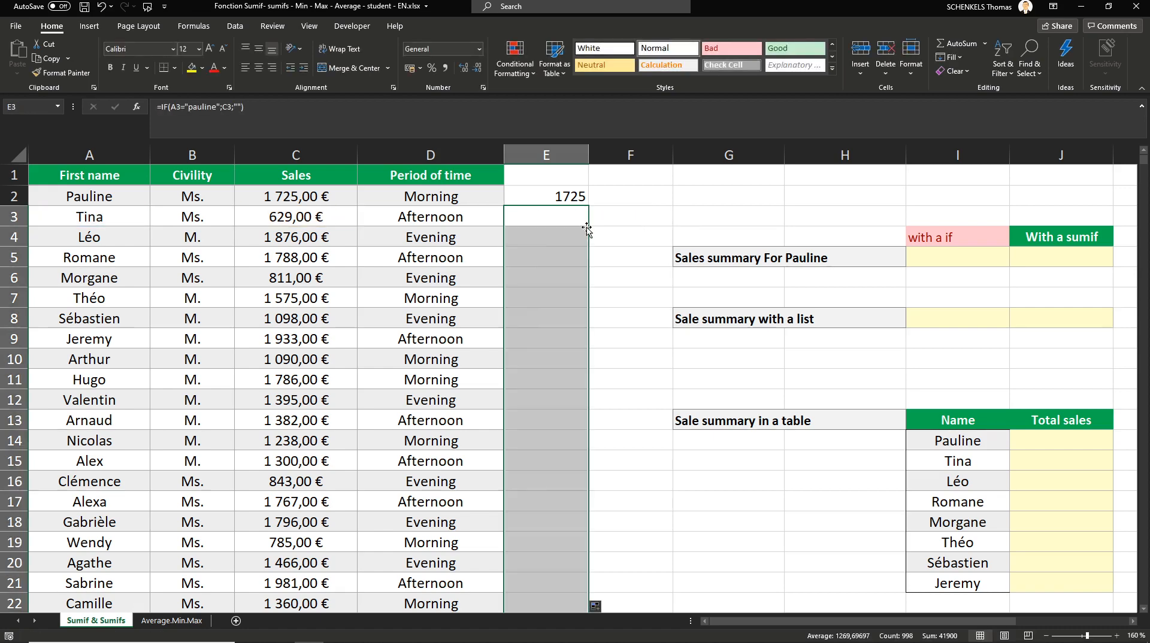
{"action": "left_click", "coordinate": [568, 200]}
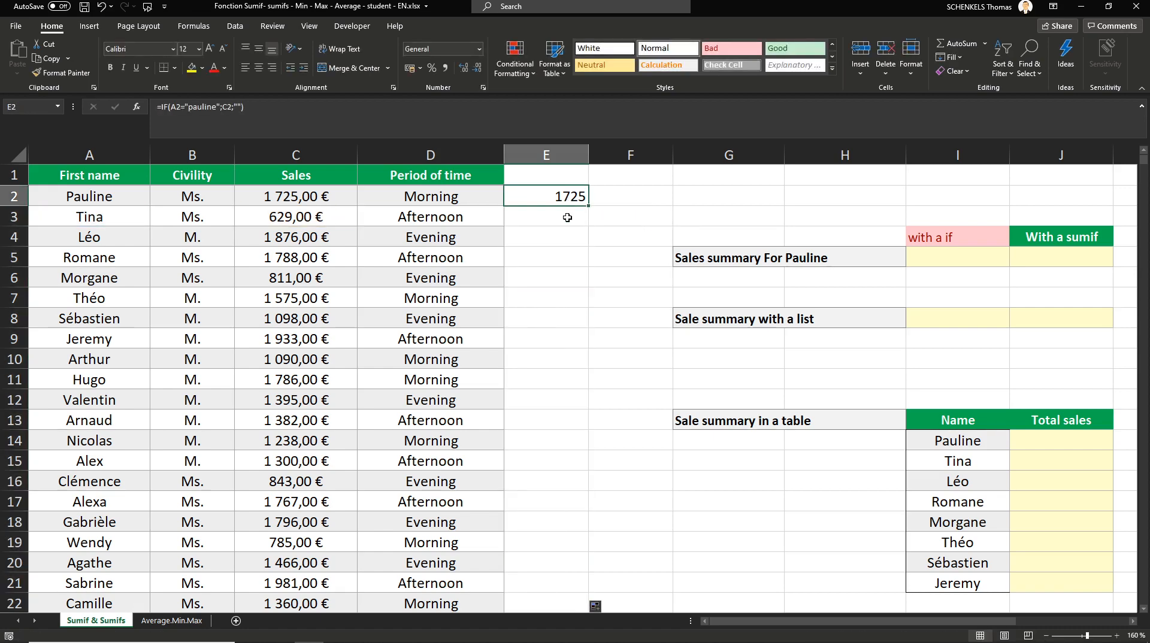
{"action": "scroll", "coordinate": [565, 252], "scroll_direction": "down", "scroll_amount": 6}
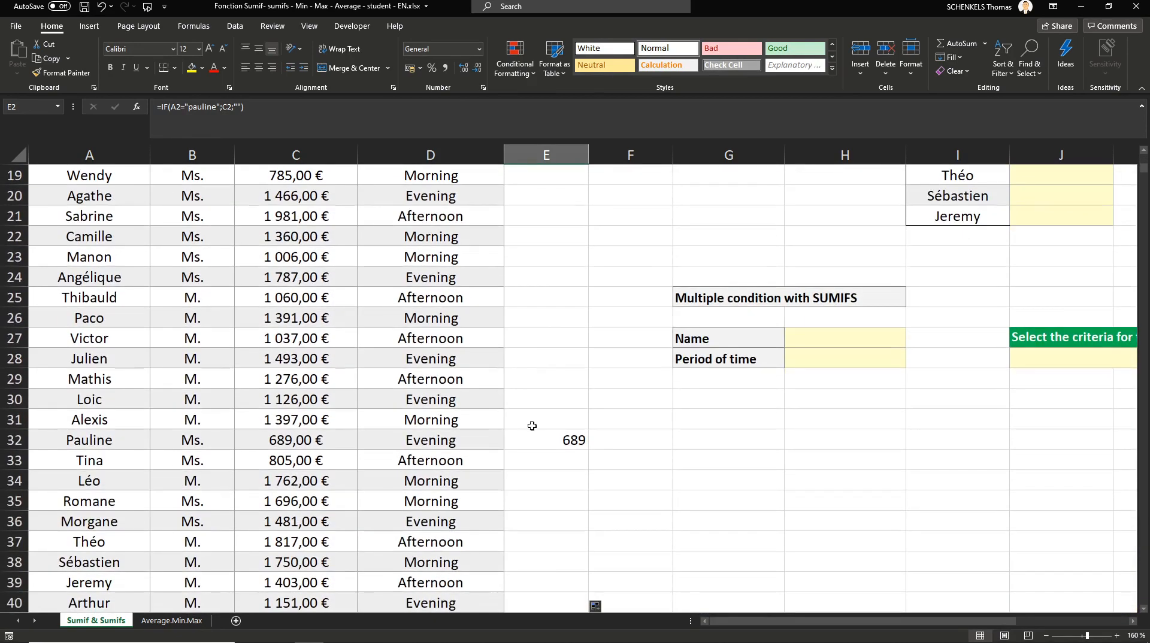
{"action": "left_click", "coordinate": [91, 436]}
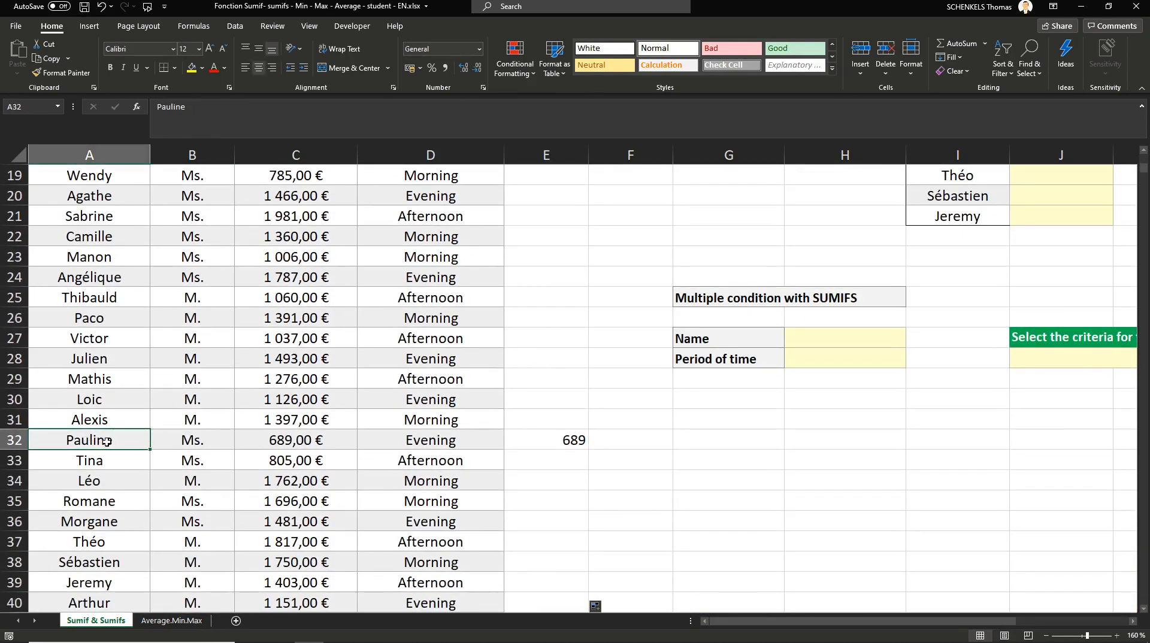
{"action": "left_click", "coordinate": [555, 446]}
{"action": "scroll", "coordinate": [598, 425], "scroll_direction": "up", "scroll_amount": 6}
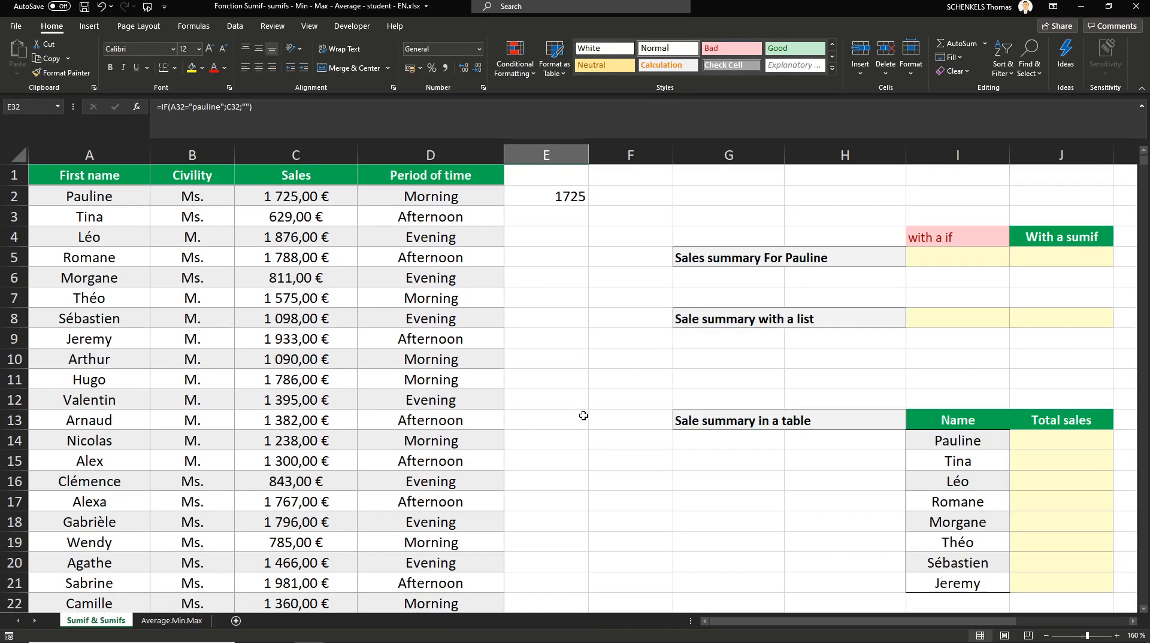
- Enter a SUM formula over E2:E1000 in I5, under the "with a if" heading
{"action": "left_click", "coordinate": [957, 258]}
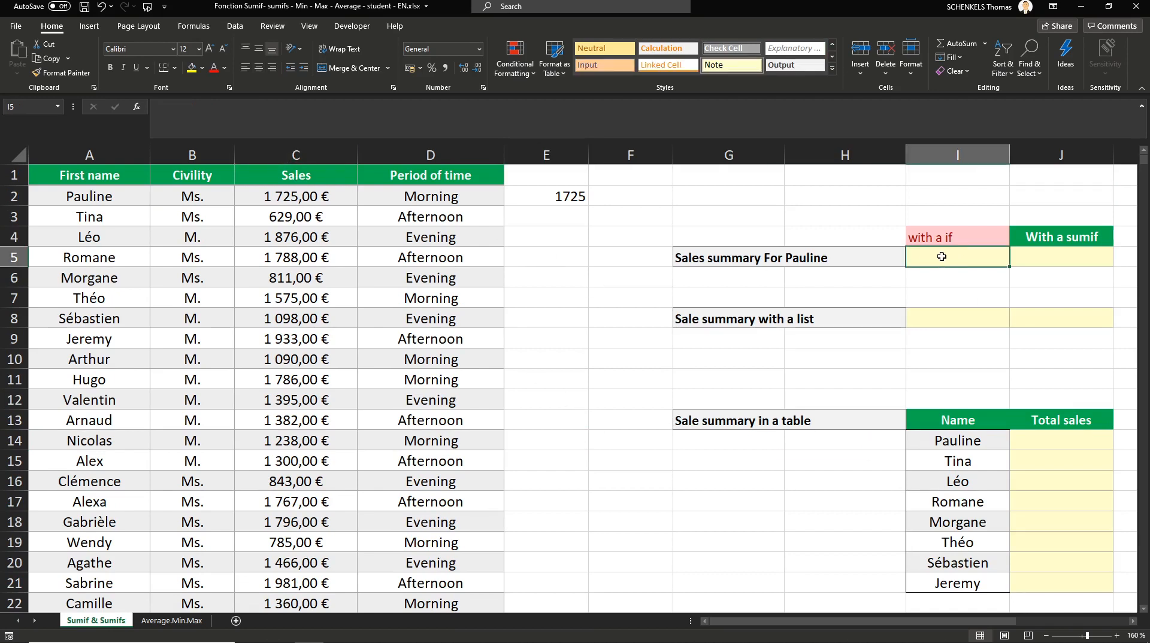
{"action": "type", "text": "="}
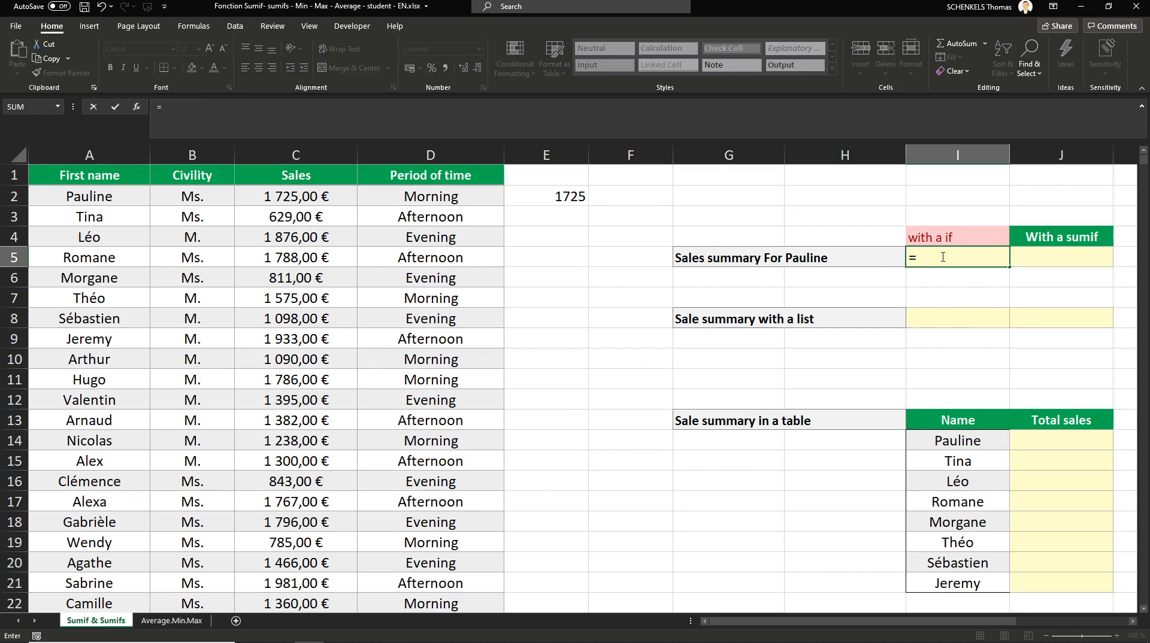
{"action": "type", "text": "sum"}
{"action": "key", "text": "Tab"}
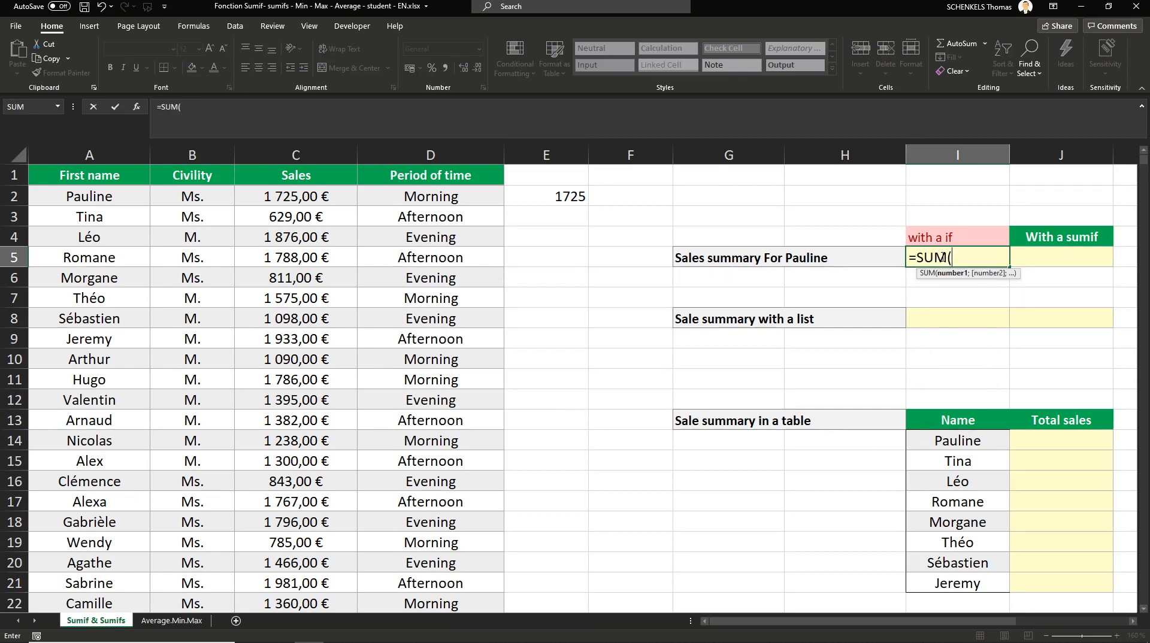
{"action": "left_click", "coordinate": [559, 196]}
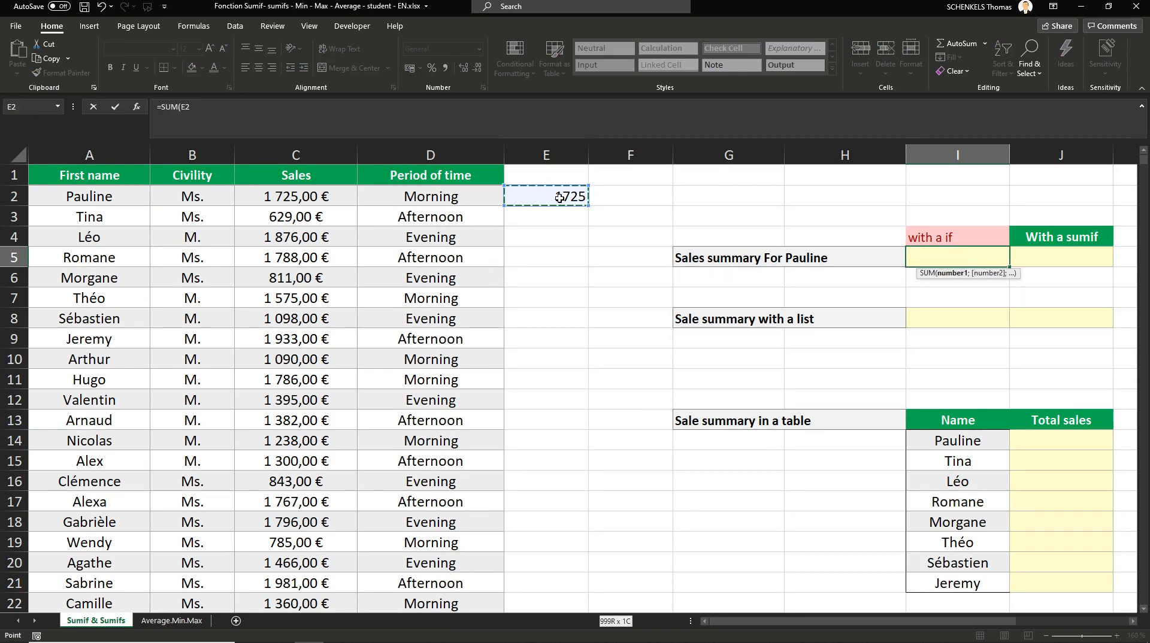
{"action": "key", "text": "ctrl+shift+Down"}
{"action": "key", "text": "Return"}
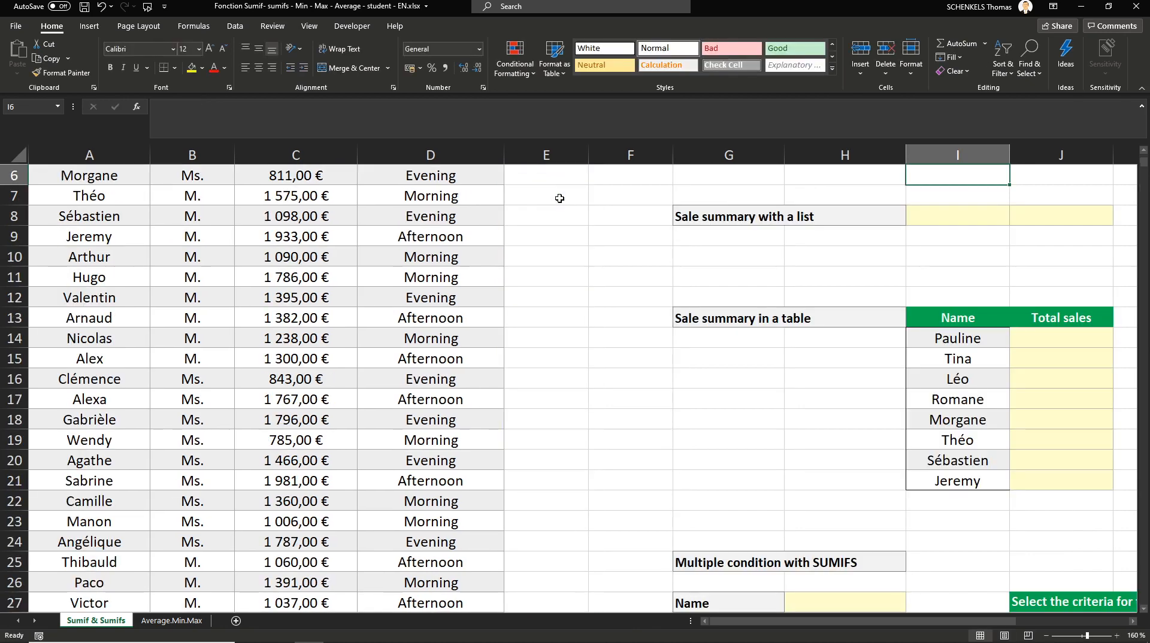
- Check the range used by the SUM formula in I5 and format the cell as Currency
{"action": "scroll", "coordinate": [900, 265], "scroll_direction": "up", "scroll_amount": 2}
{"action": "left_click", "coordinate": [964, 261]}
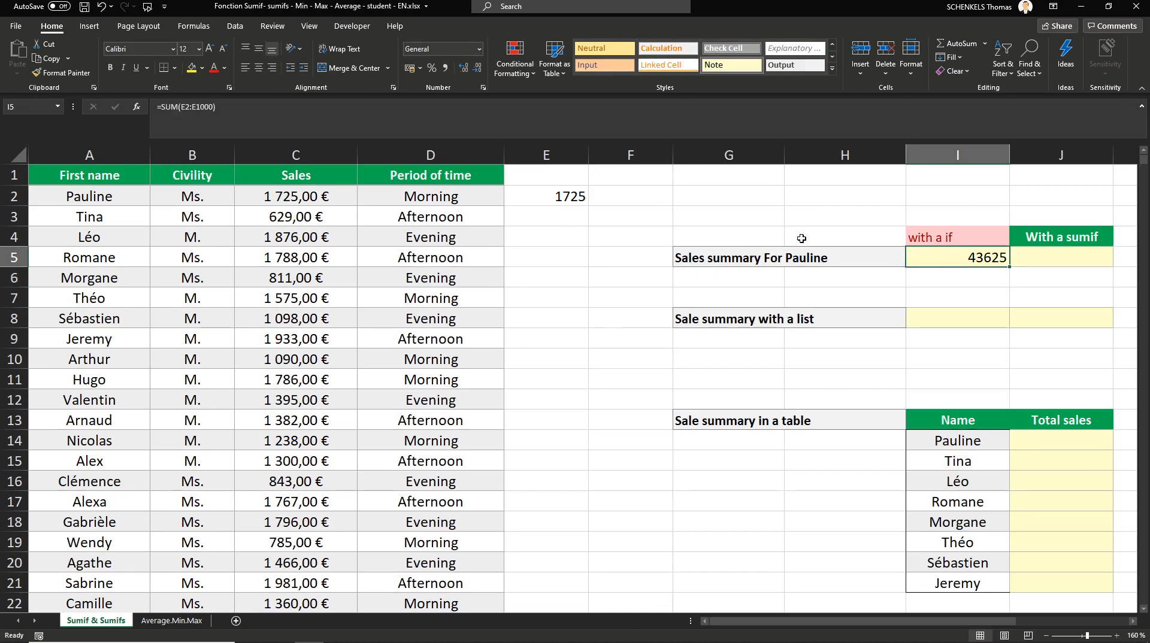
{"action": "double_click", "coordinate": [984, 256]}
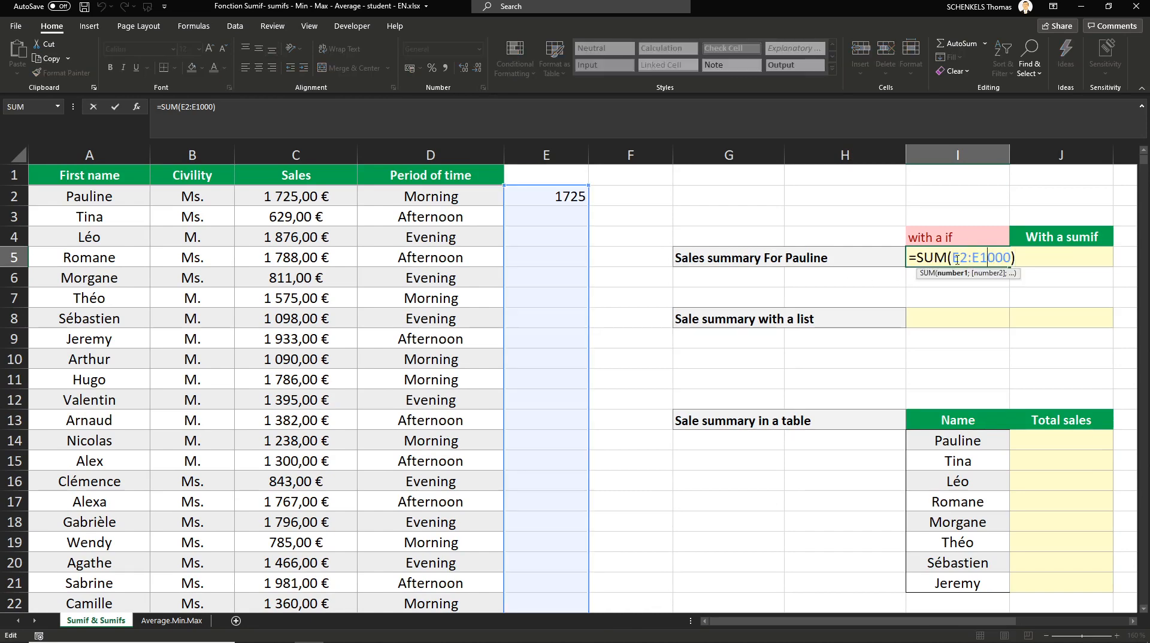
{"action": "key", "text": "Escape"}
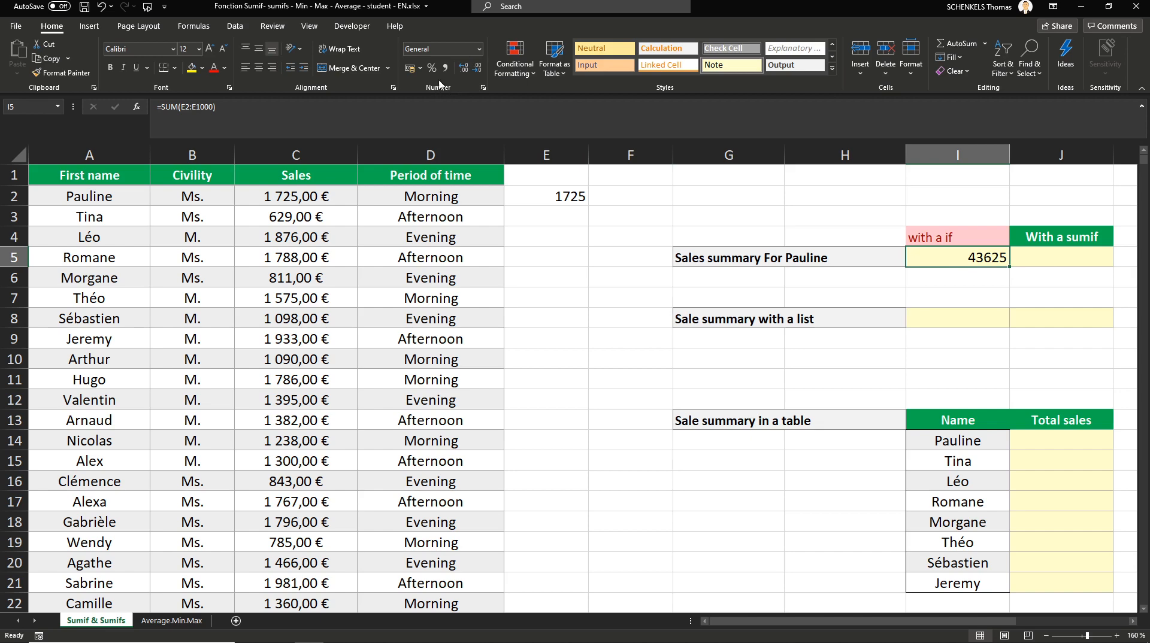
{"action": "left_click", "coordinate": [479, 49]}
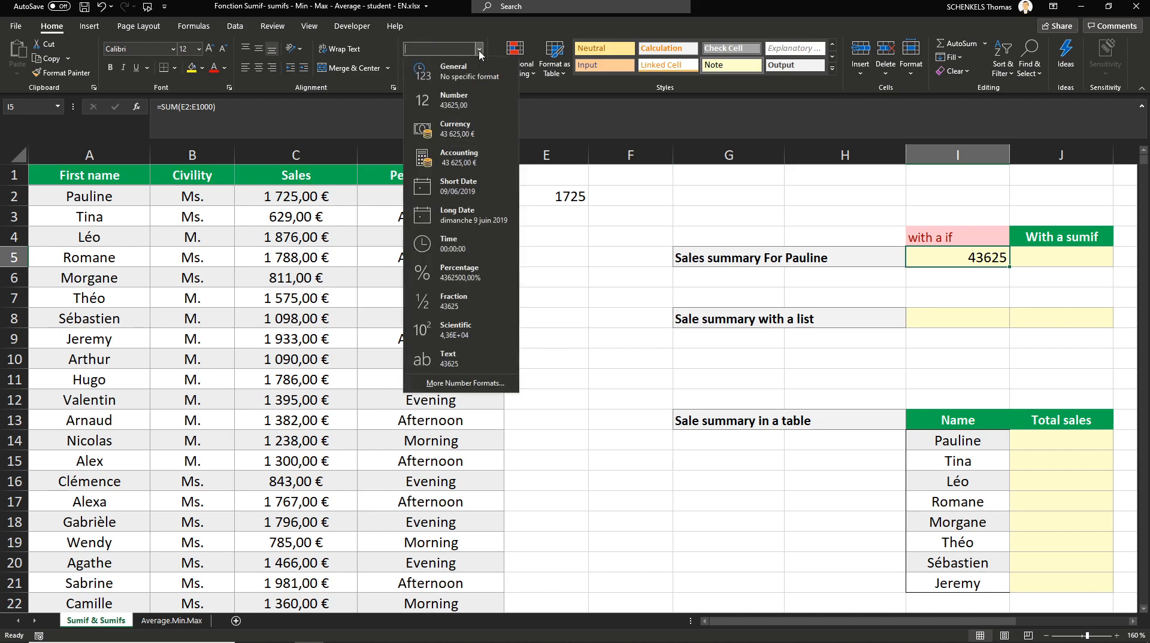
{"action": "left_click", "coordinate": [466, 128]}
- Start a SUMIF formula in J5, under the "With a sumif" heading, using A2:A1000 as the criteria range
{"action": "left_click", "coordinate": [1057, 258]}
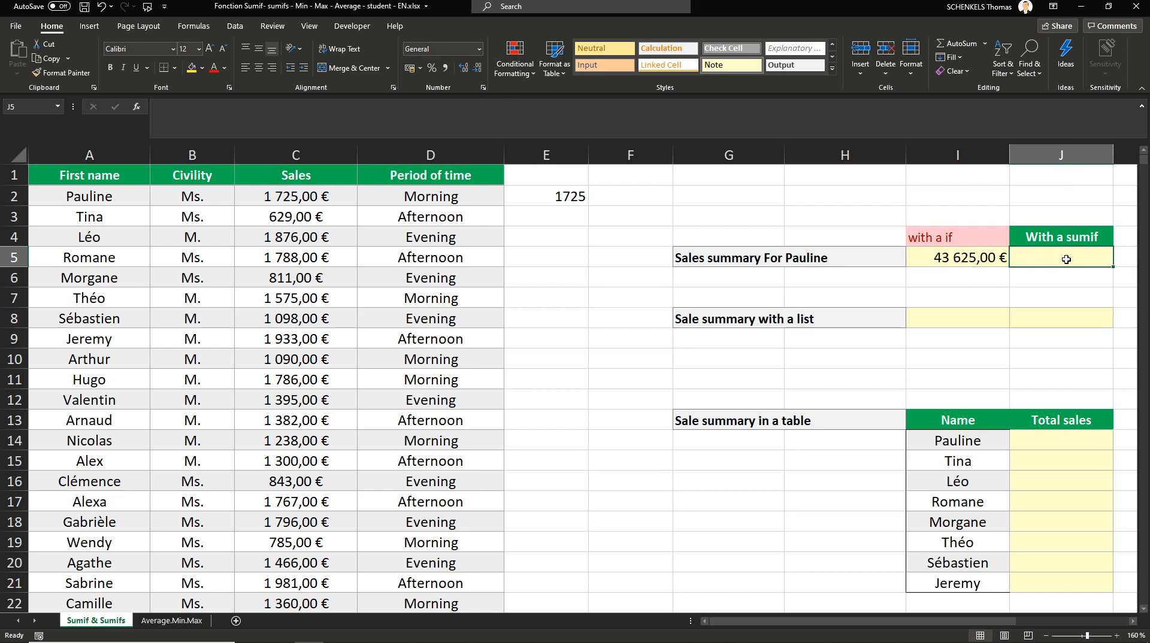
{"action": "type", "text": "="}
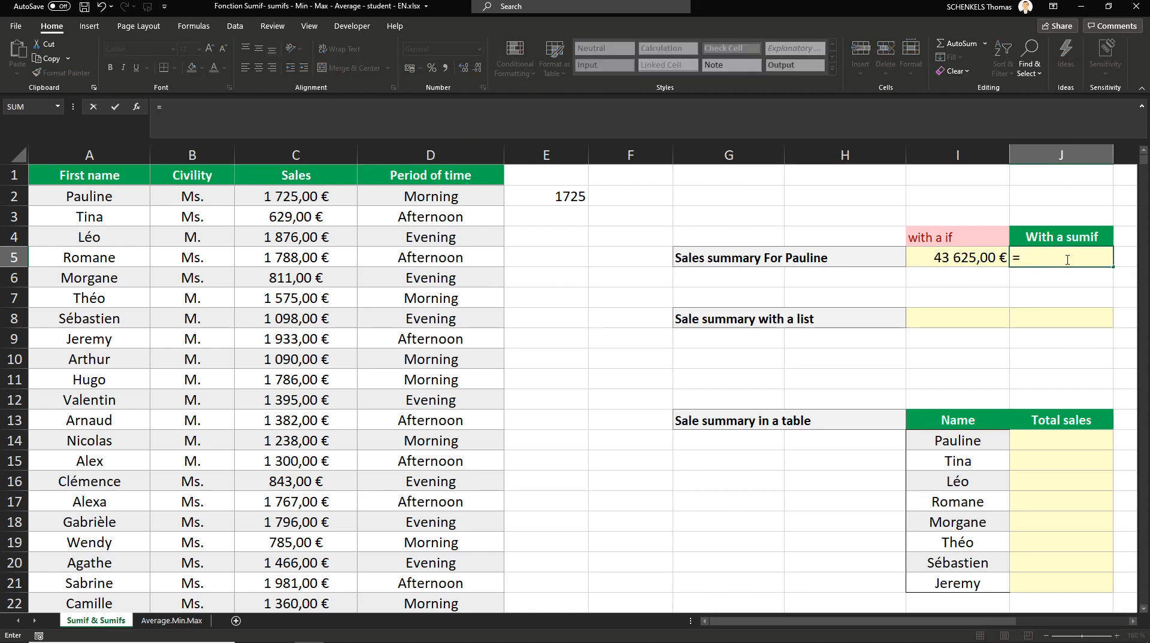
{"action": "type", "text": "sumif"}
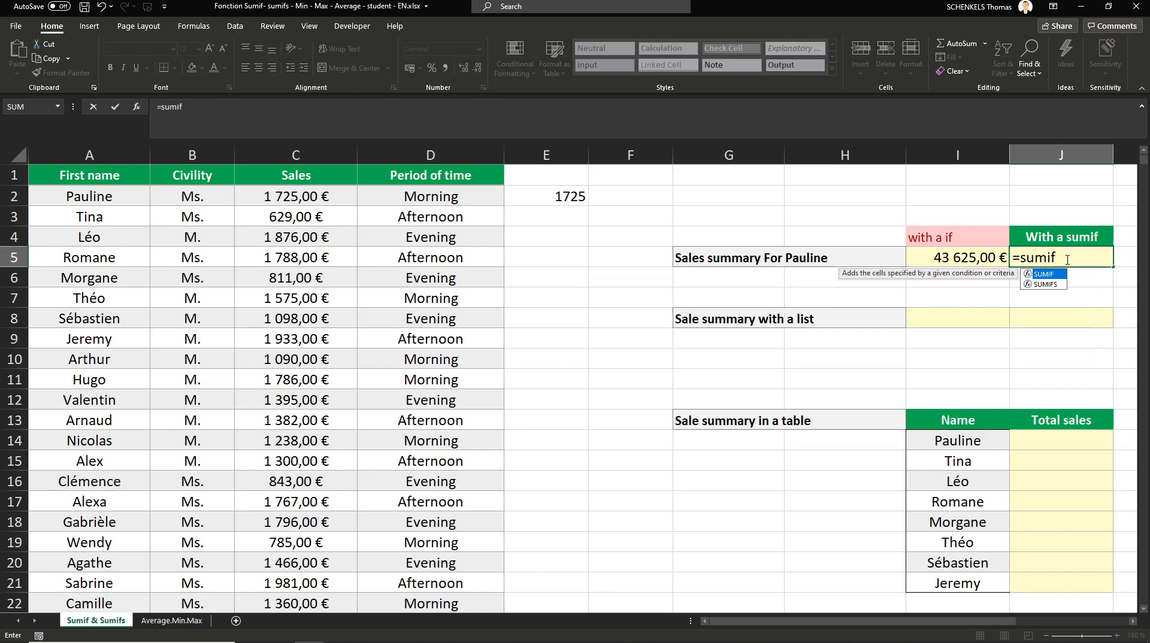
{"action": "key", "text": "Tab"}
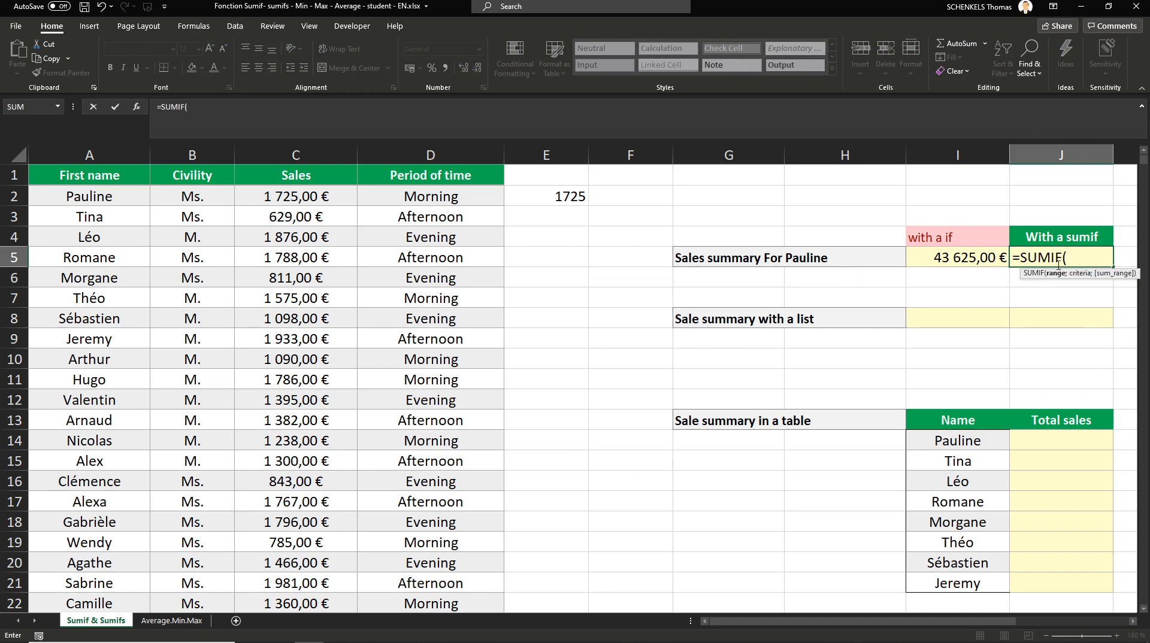
{"action": "left_click", "coordinate": [1131, 621]}
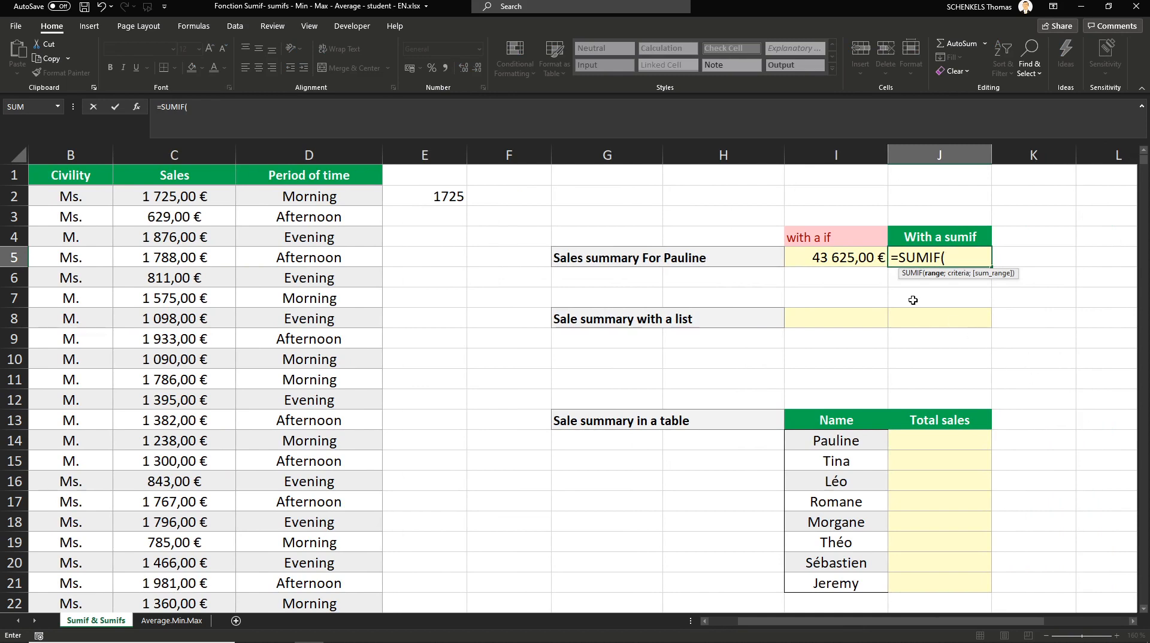
{"action": "key", "text": "alt+Tab"}
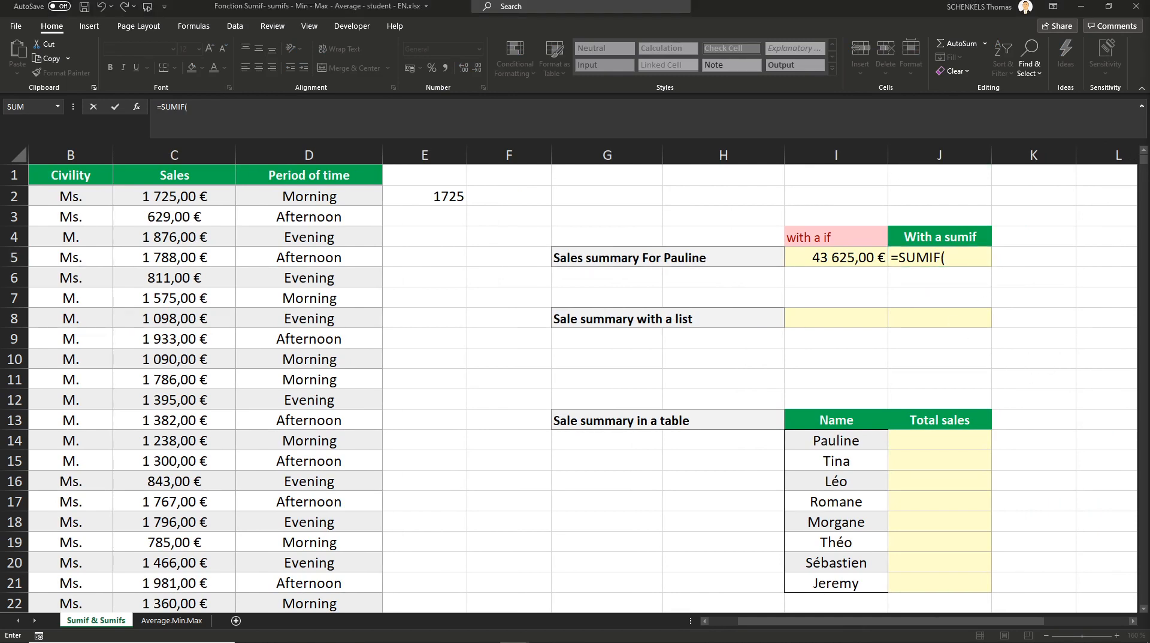
{"action": "left_click", "coordinate": [956, 260]}
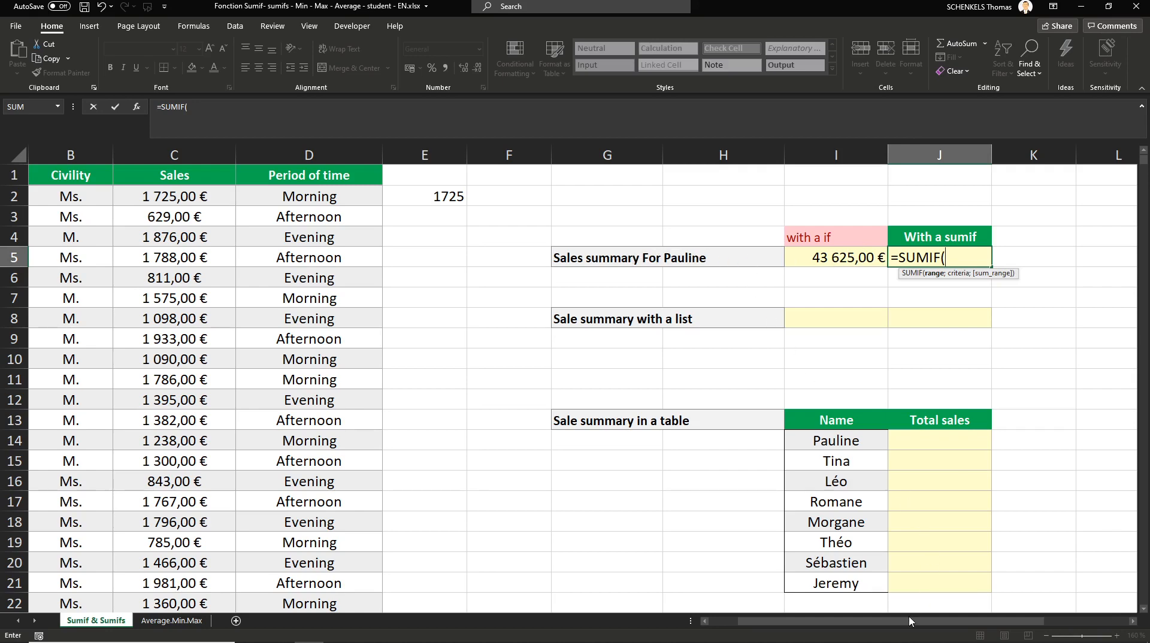
{"action": "left_click_drag", "start_coordinate": [909, 621], "coordinate": [882, 620]}
{"action": "left_click", "coordinate": [127, 190]}
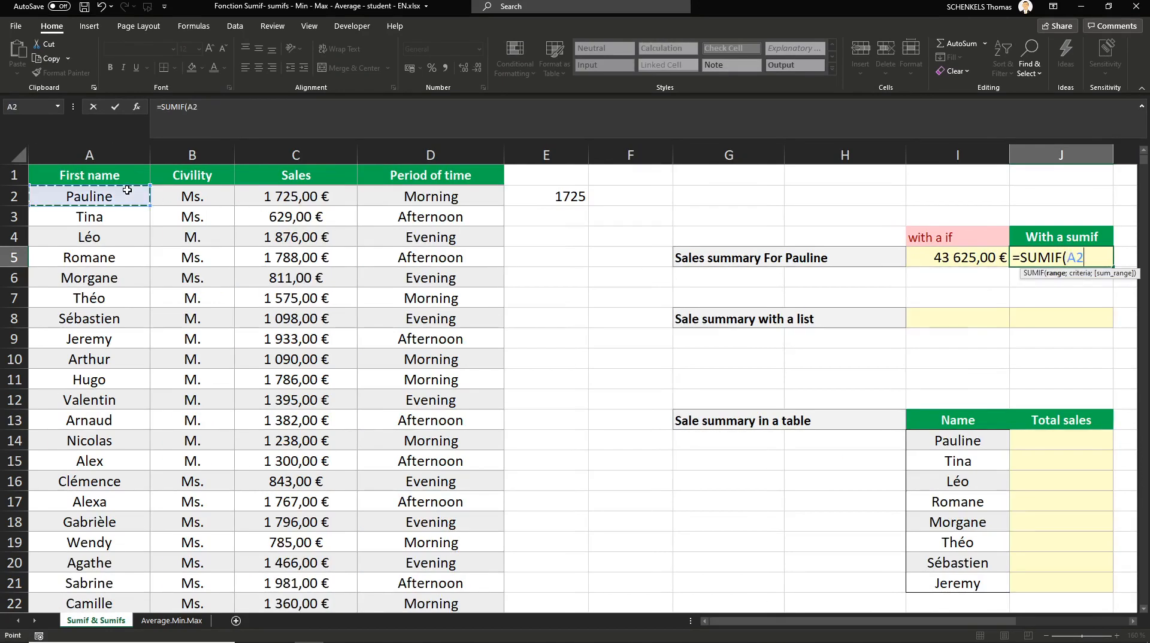
{"action": "key", "text": "ctrl+shift+Down"}
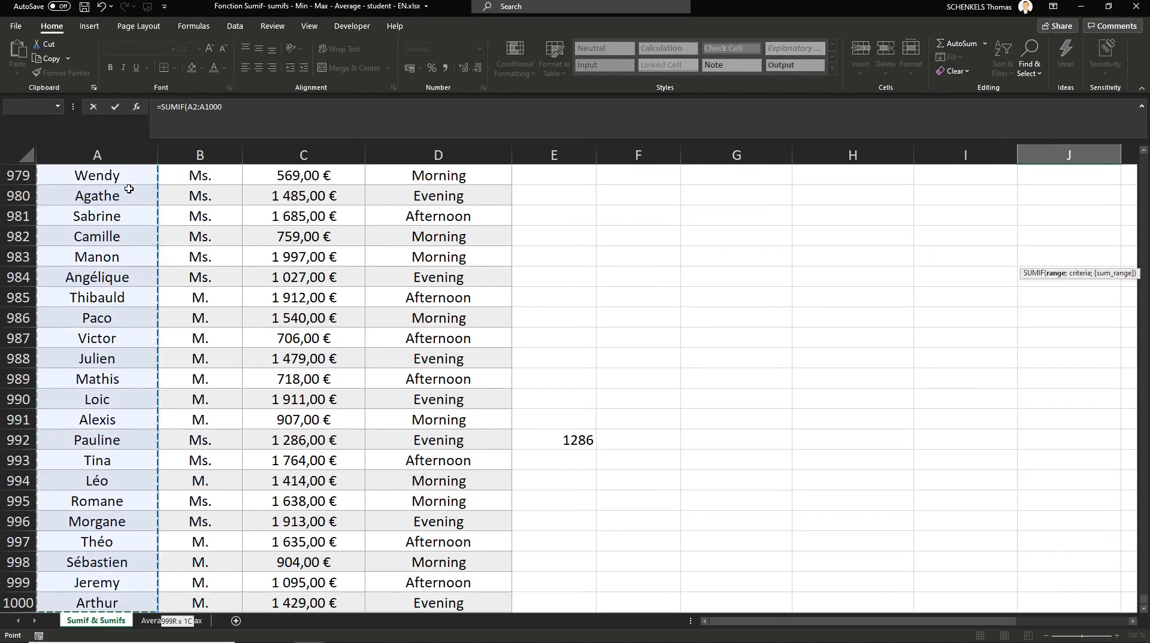
- Add the first name from A2, enclosed in quotation marks, as the criterion of the SUMIF formula in J5
{"action": "left_click", "coordinate": [256, 123]}
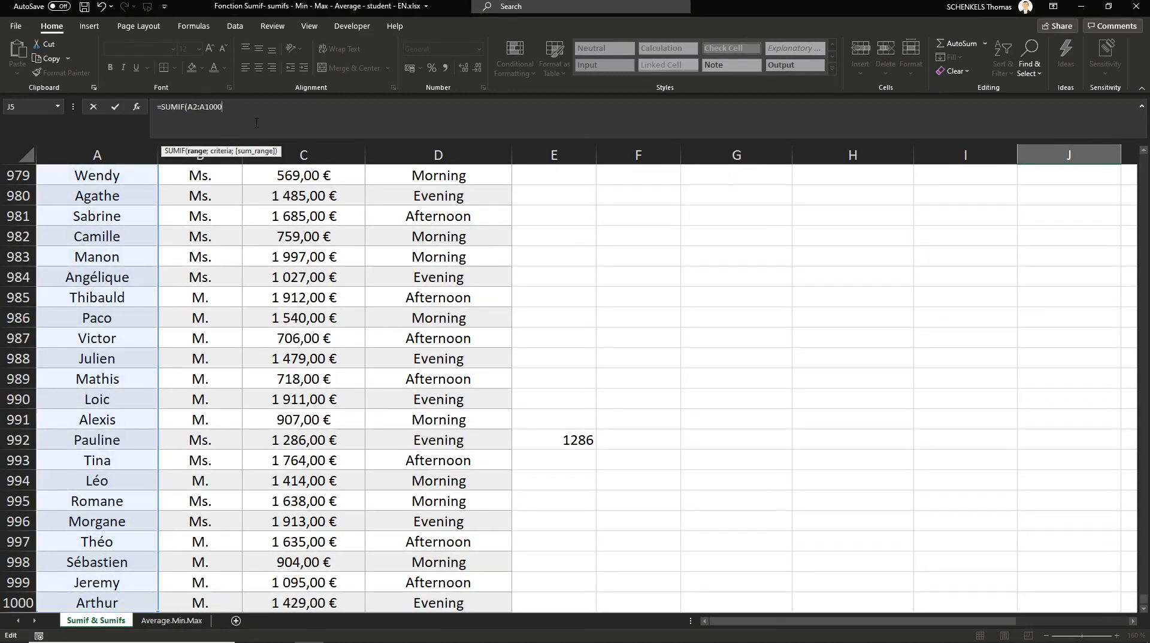
{"action": "type", "text": ";Pauline"}
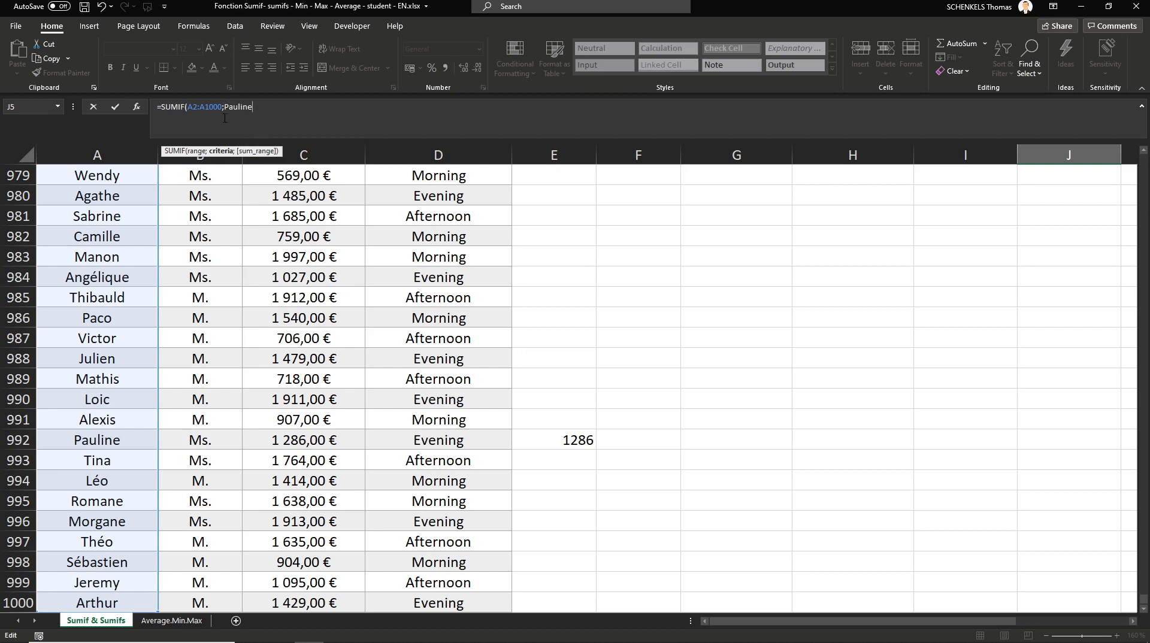
{"action": "left_click", "coordinate": [224, 106]}
{"action": "type", "text": "\";"}
- Complete the SUMIF formula in J5 with C2:C1000 as the sum range
{"action": "left_click_drag", "start_coordinate": [1143, 601], "coordinate": [1141, 157]}
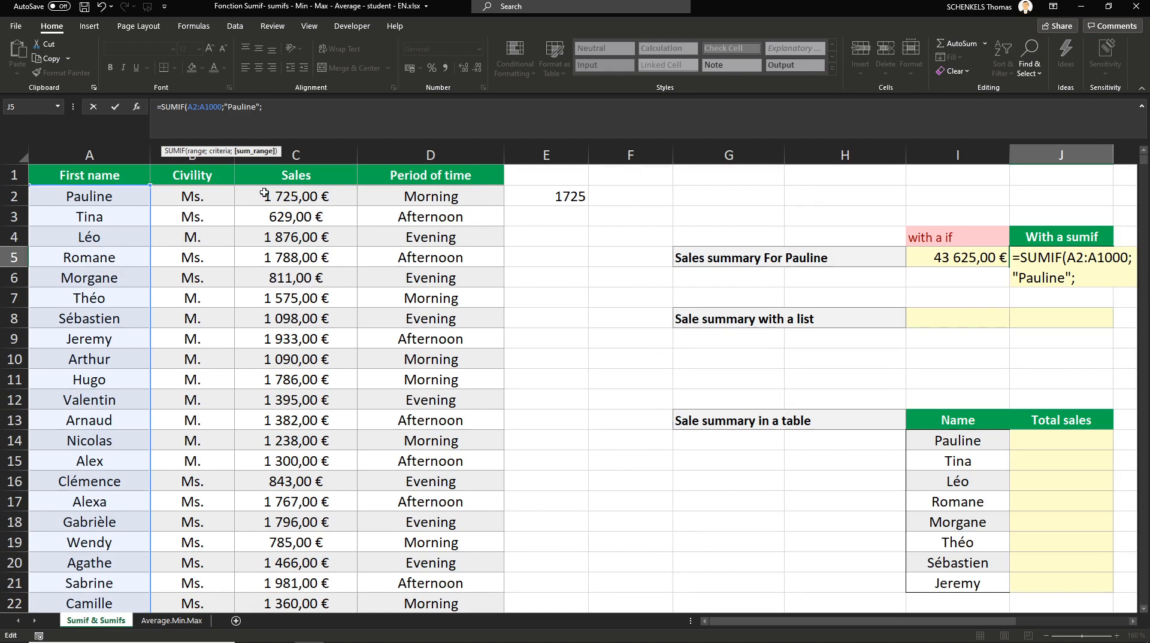
{"action": "left_click", "coordinate": [302, 198]}
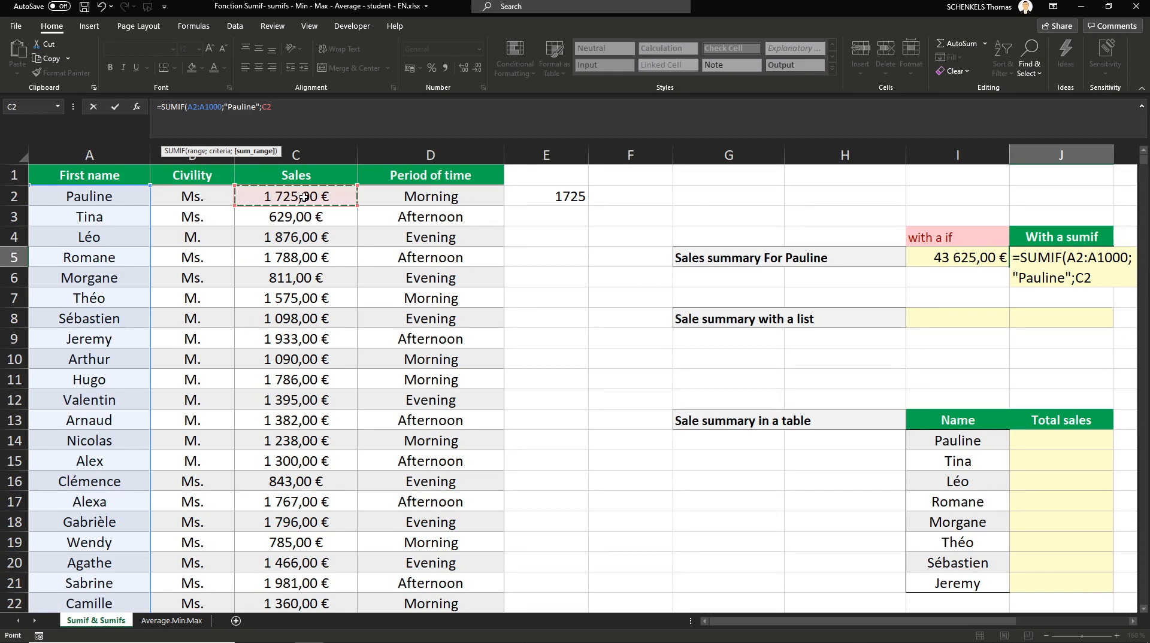
{"action": "key", "text": "ctrl+shift+Down"}
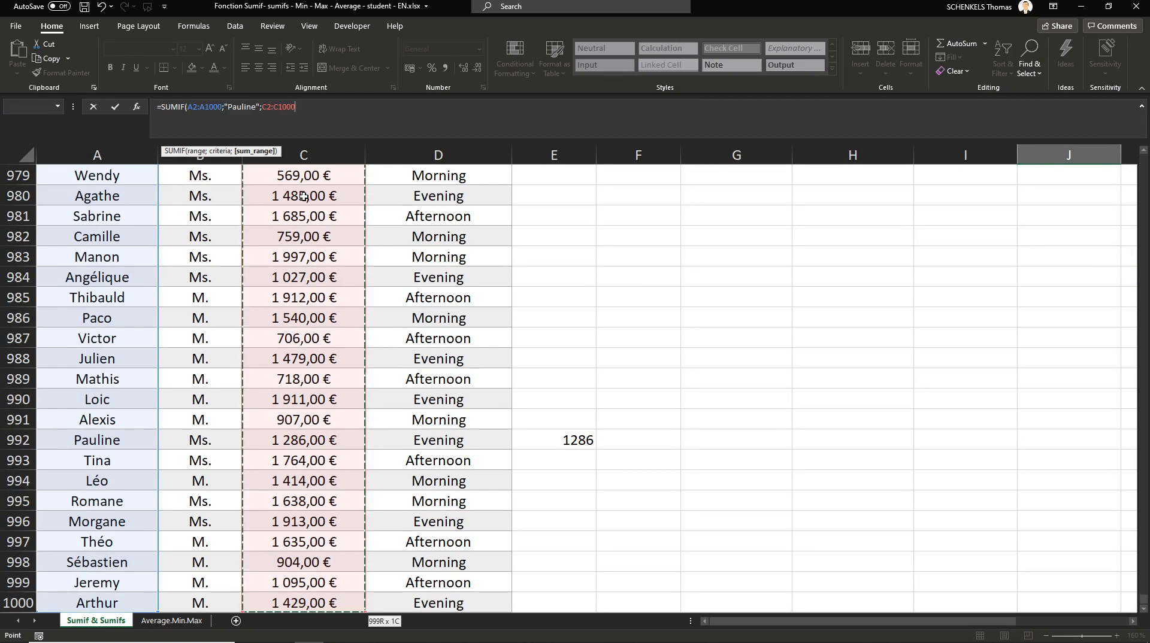
{"action": "left_click", "coordinate": [304, 108]}
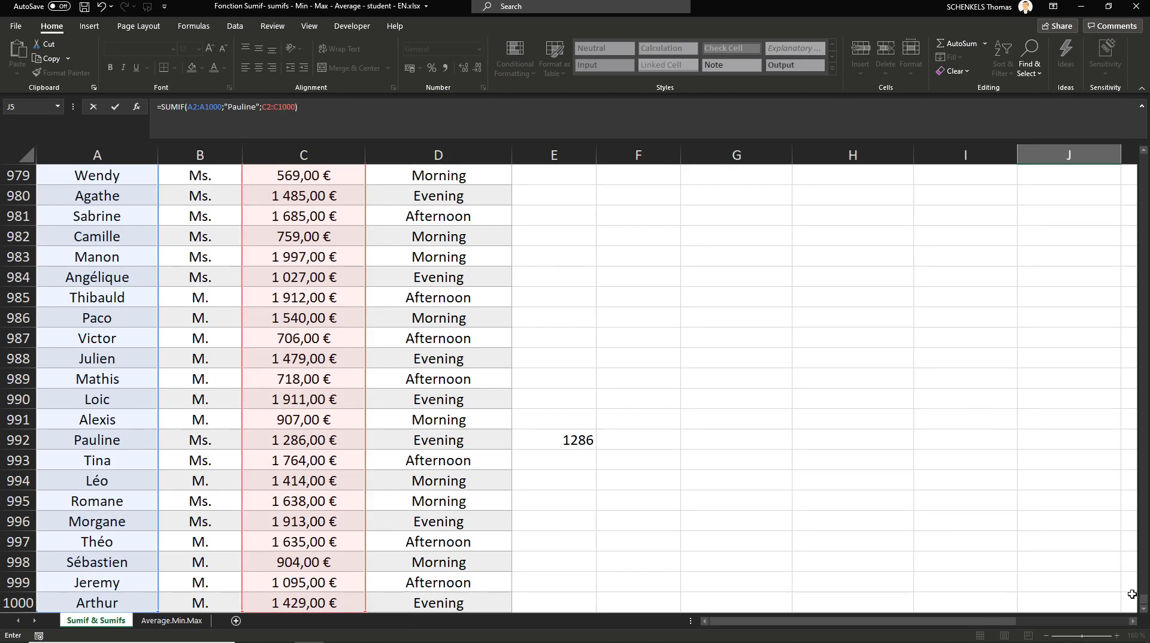
{"action": "left_click_drag", "start_coordinate": [1142, 600], "coordinate": [1142, 157]}
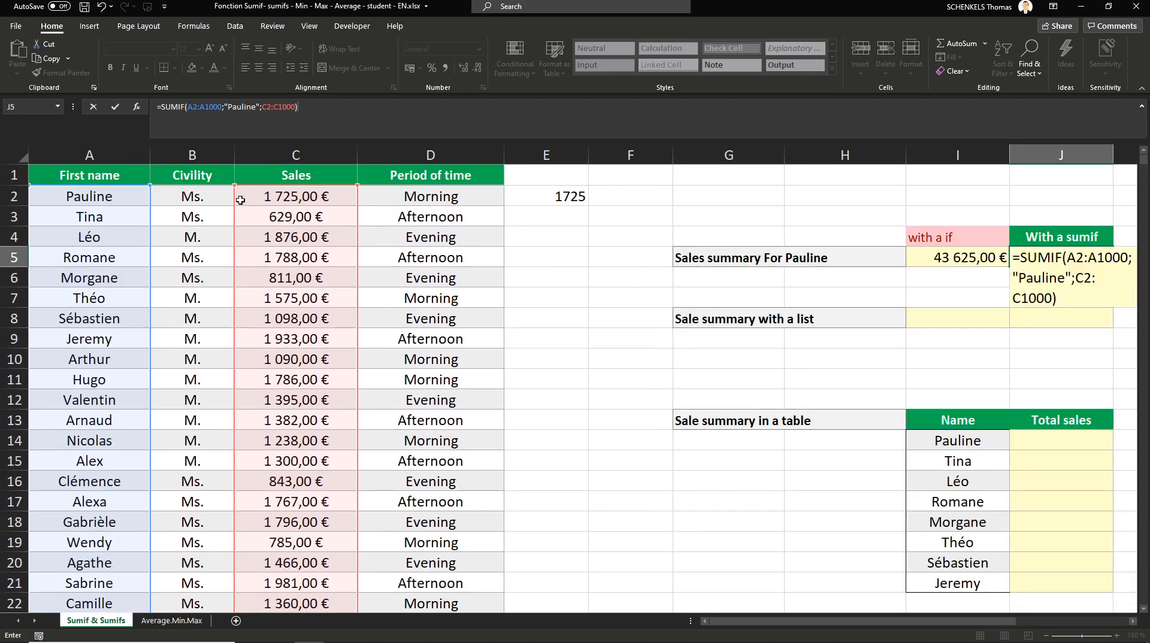
{"action": "key", "text": "Return"}
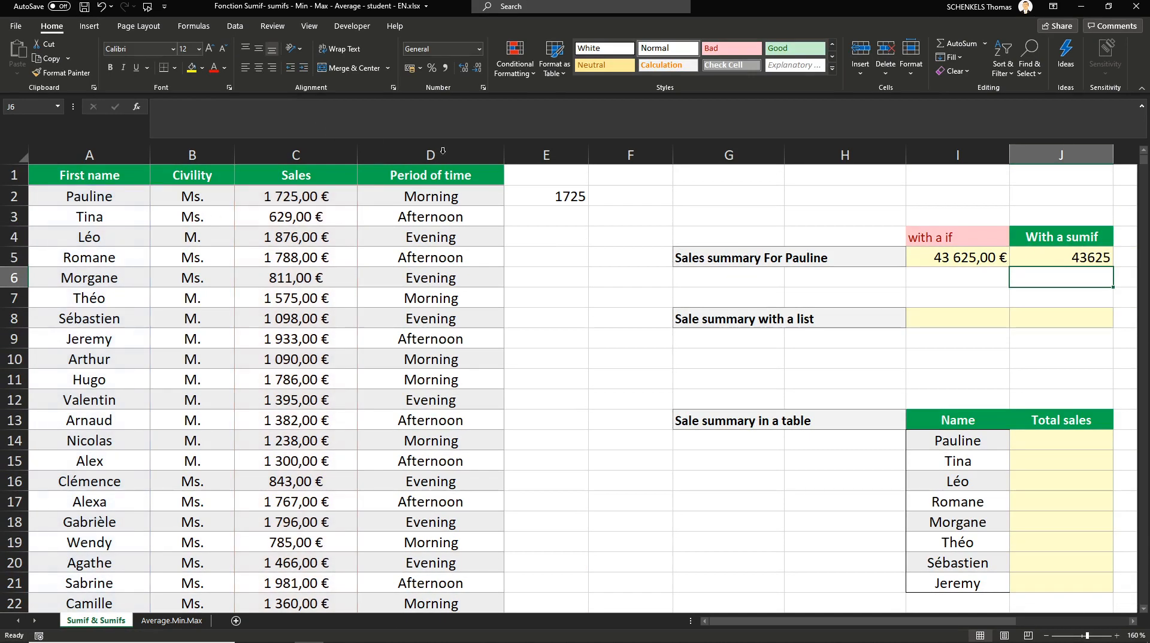
- Format the SUMIF result in J5 as Currency
{"action": "left_click", "coordinate": [1087, 258]}
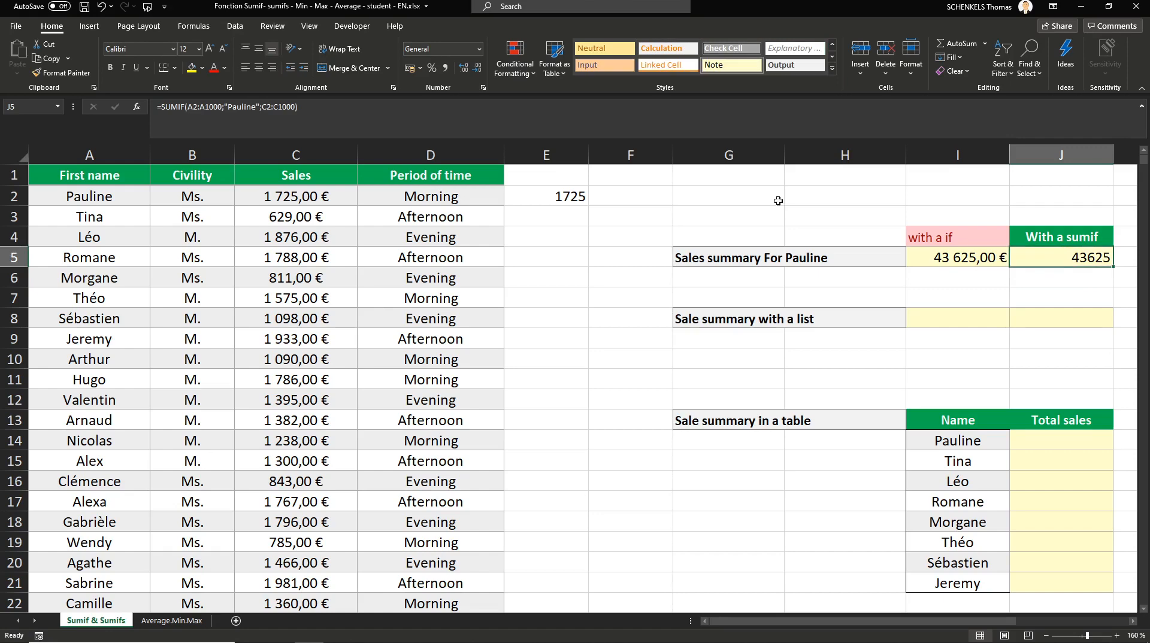
{"action": "left_click", "coordinate": [479, 49]}
{"action": "left_click", "coordinate": [455, 130]}
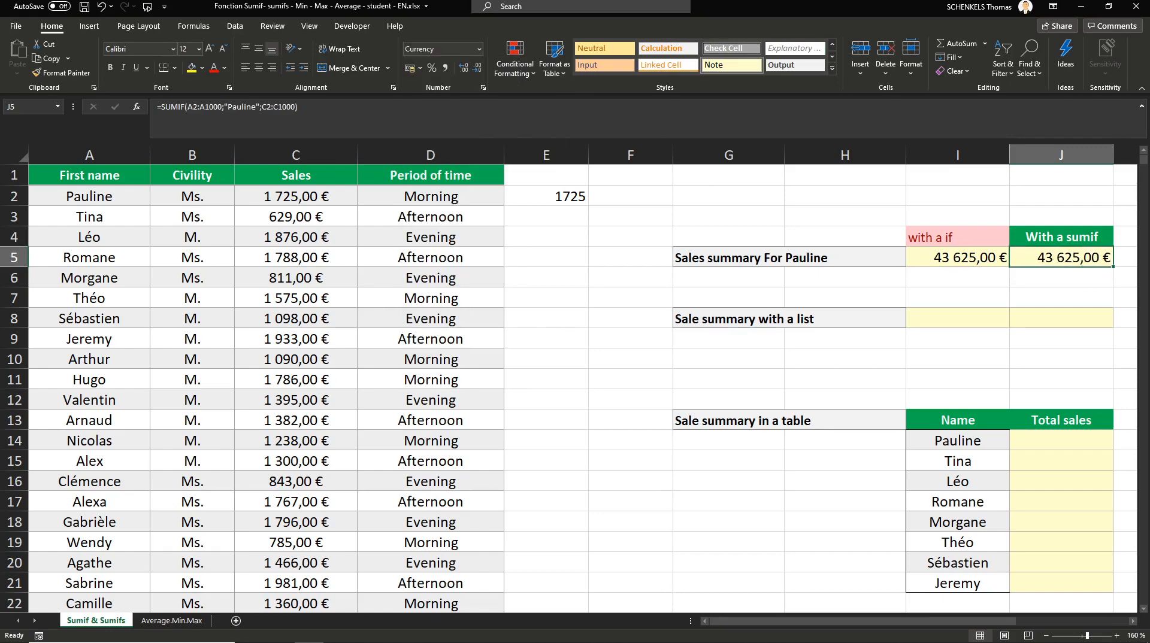
- Add a trailing space after the name inside the quotation marks of the SUMIF formula in J5
{"action": "double_click", "coordinate": [1060, 261]}
{"action": "left_click", "coordinate": [1064, 279]}
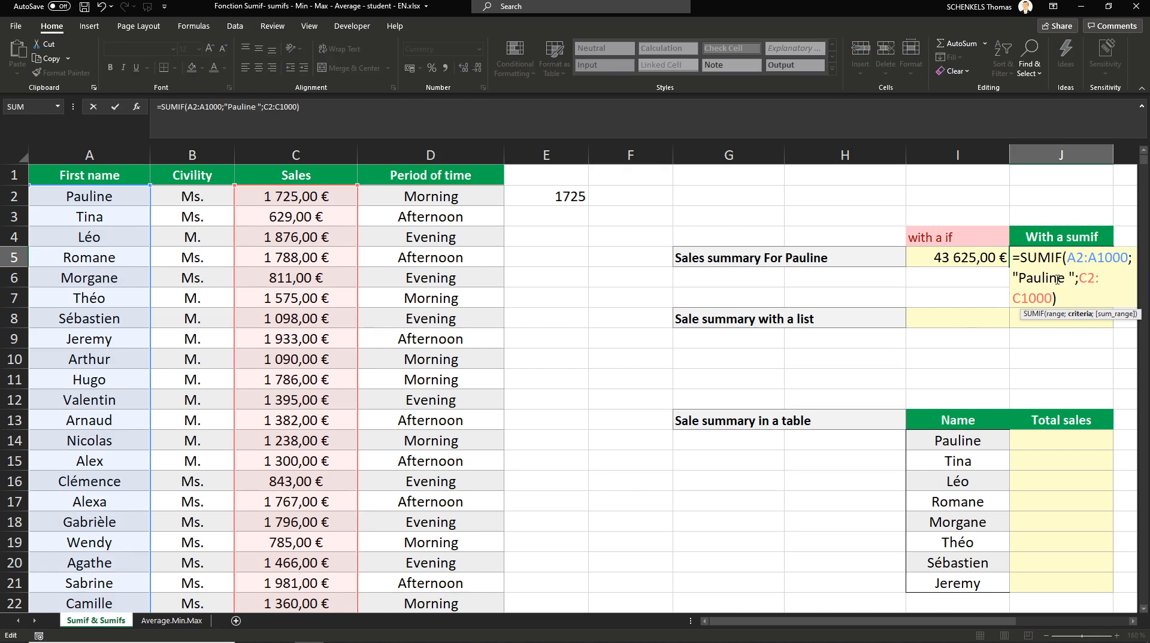
{"action": "key", "text": "Return"}
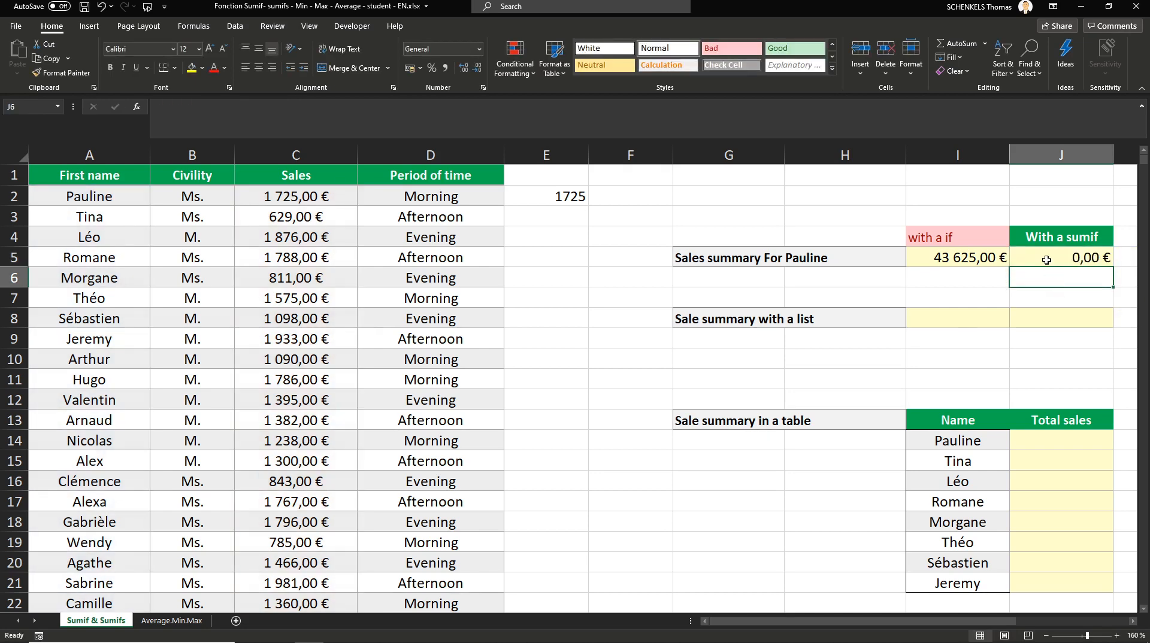
- Remove the trailing space from the name criterion in J5 and change its first letter to lowercase
{"action": "left_click", "coordinate": [1044, 257]}
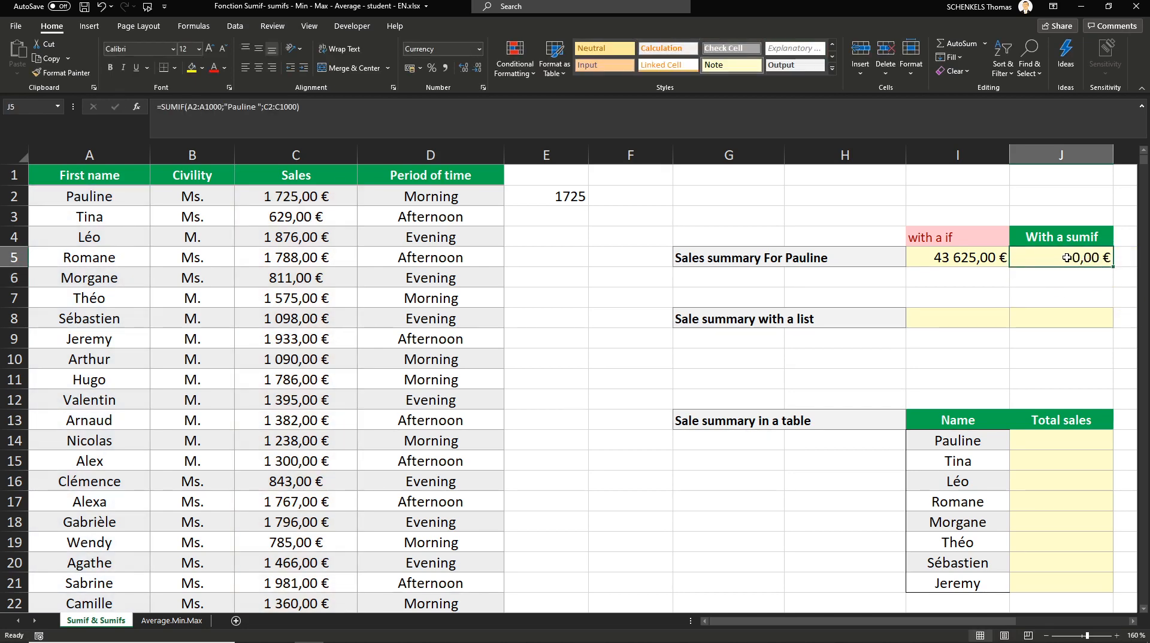
{"action": "double_click", "coordinate": [1067, 258]}
{"action": "left_click", "coordinate": [1070, 277]}
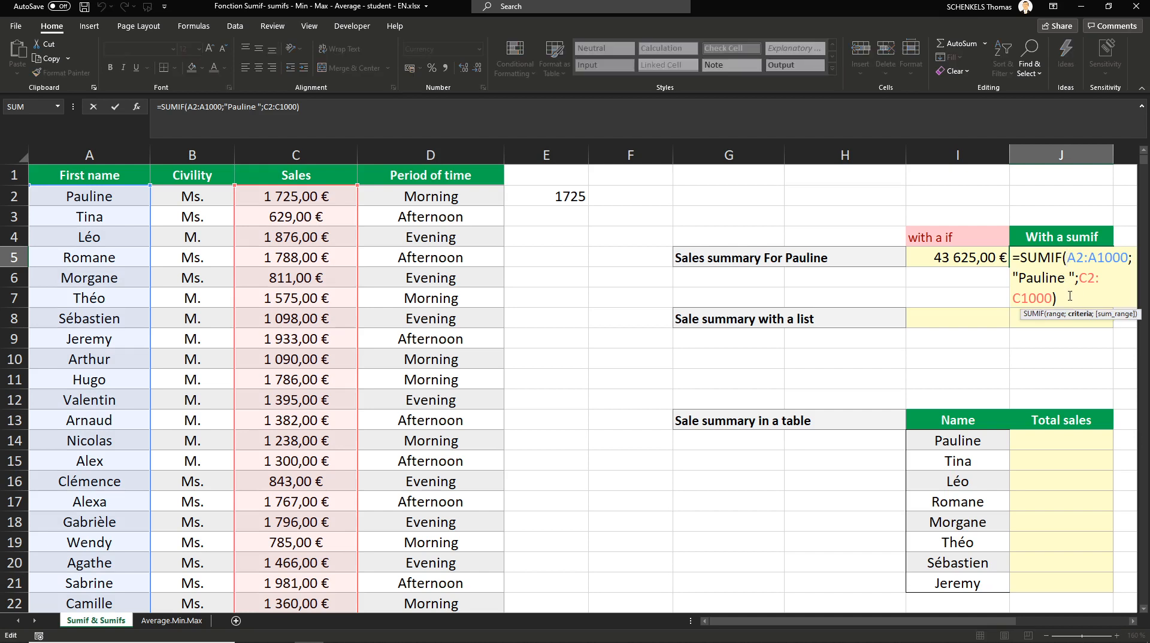
{"action": "key", "text": "BackSpace"}
{"action": "key", "text": "BackSpace"}
{"action": "type", "text": "p"}
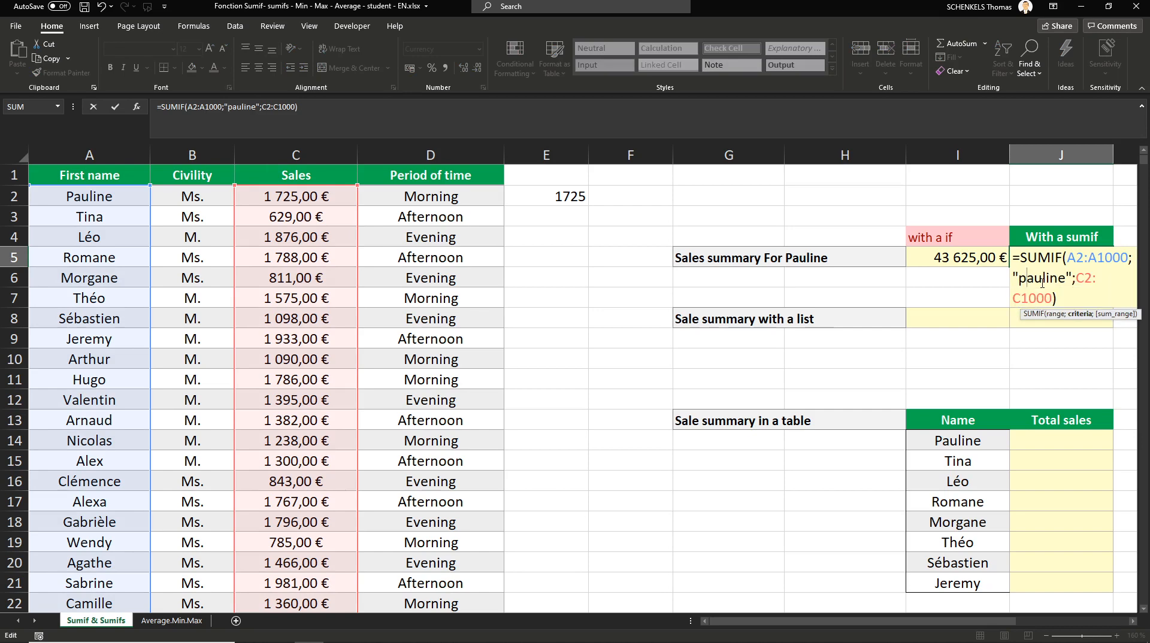
{"action": "key", "text": "Return"}
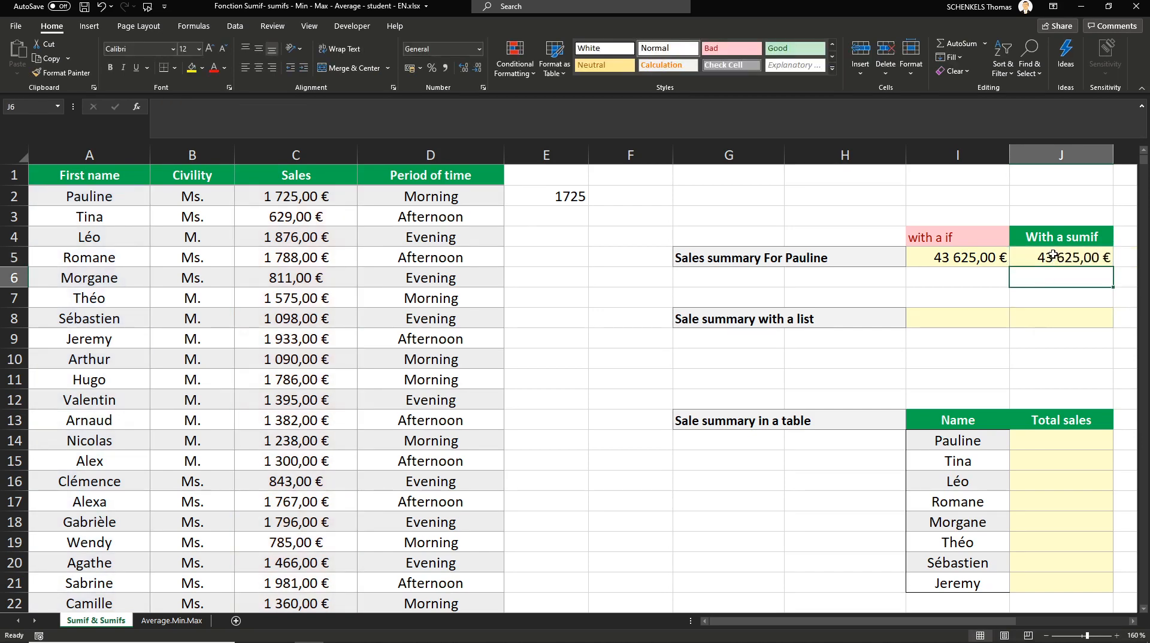
- Review the name criterion inside the SUMIF formula in J5 without changing it
{"action": "left_click", "coordinate": [1053, 258]}
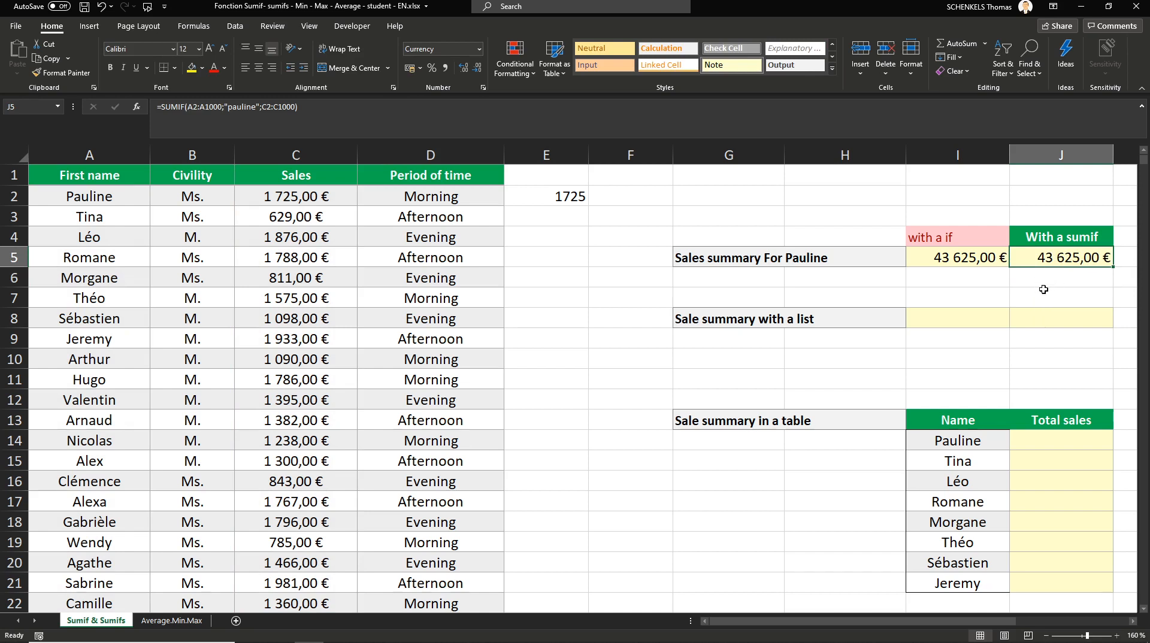
{"action": "left_click", "coordinate": [919, 326]}
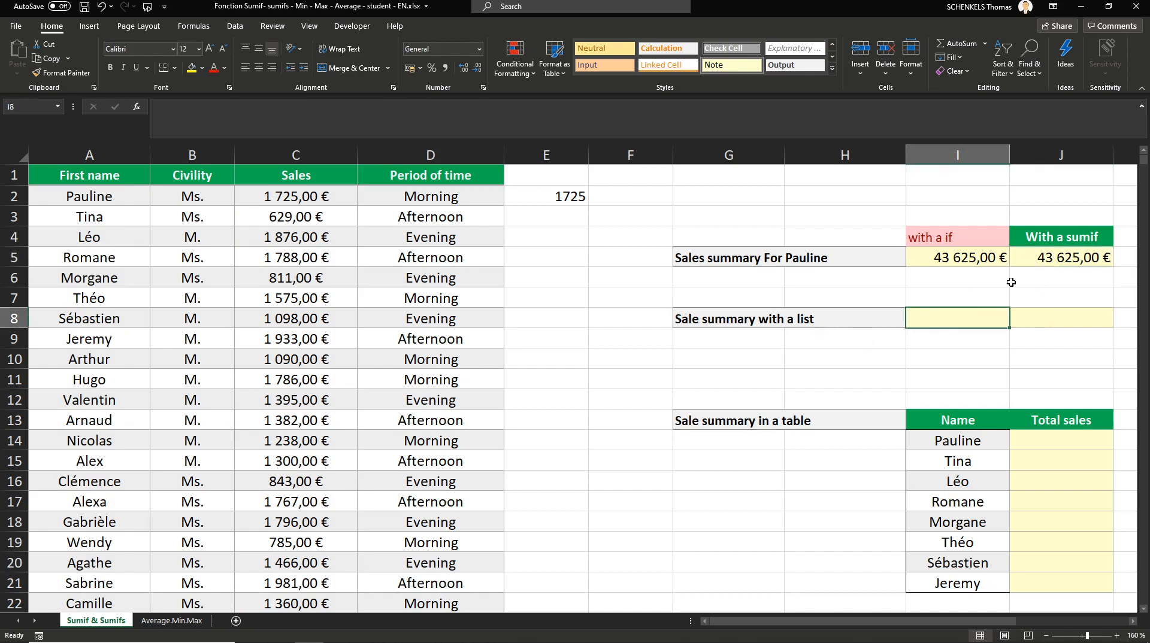
{"action": "double_click", "coordinate": [1047, 262]}
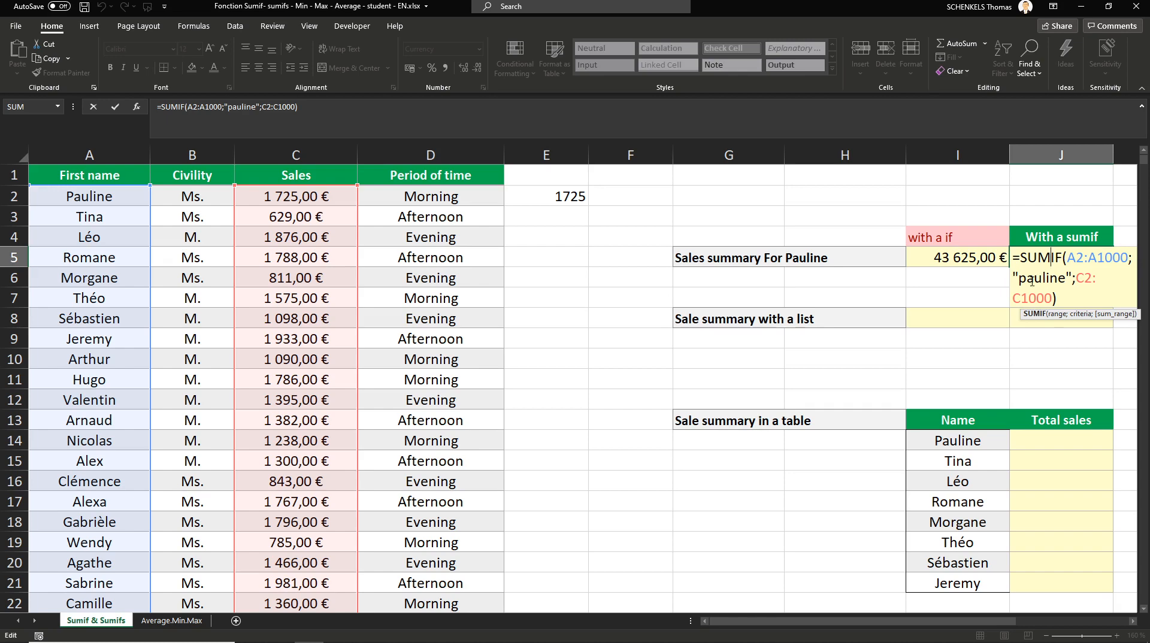
{"action": "key", "text": "Return"}
- Apply List data validation to I8, beside "Sale summary with a list", with =$A$2:$A$31 as the source
{"action": "left_click", "coordinate": [939, 317]}
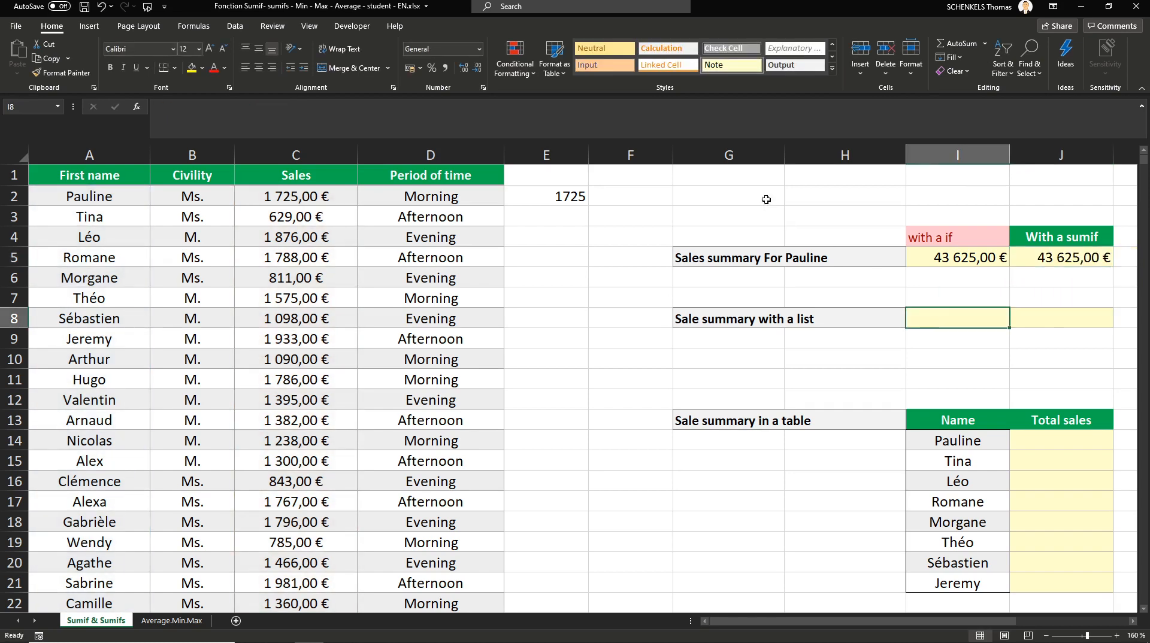
{"action": "left_click", "coordinate": [236, 27]}
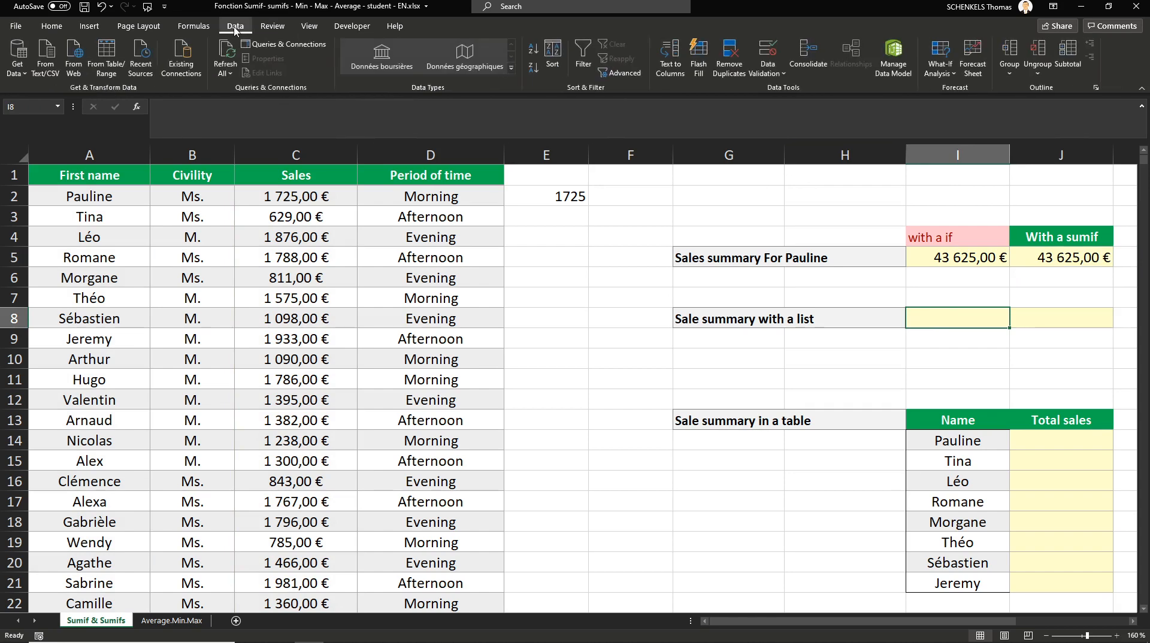
{"action": "left_click", "coordinate": [767, 50]}
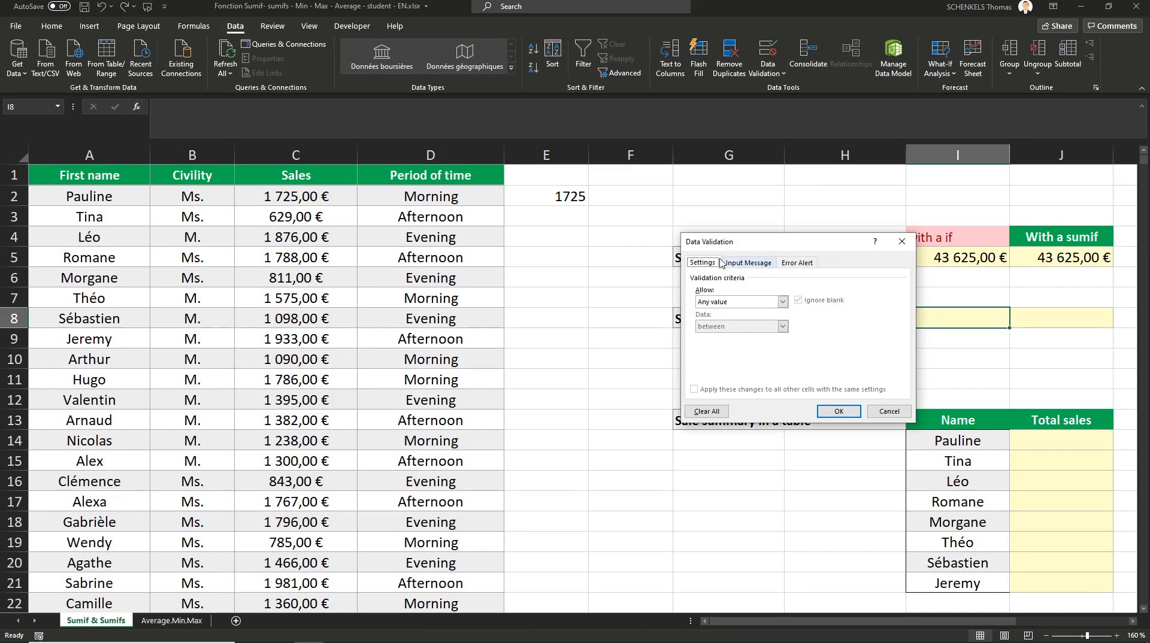
{"action": "left_click", "coordinate": [713, 307]}
{"action": "left_click", "coordinate": [713, 335]}
{"action": "left_click", "coordinate": [767, 350]}
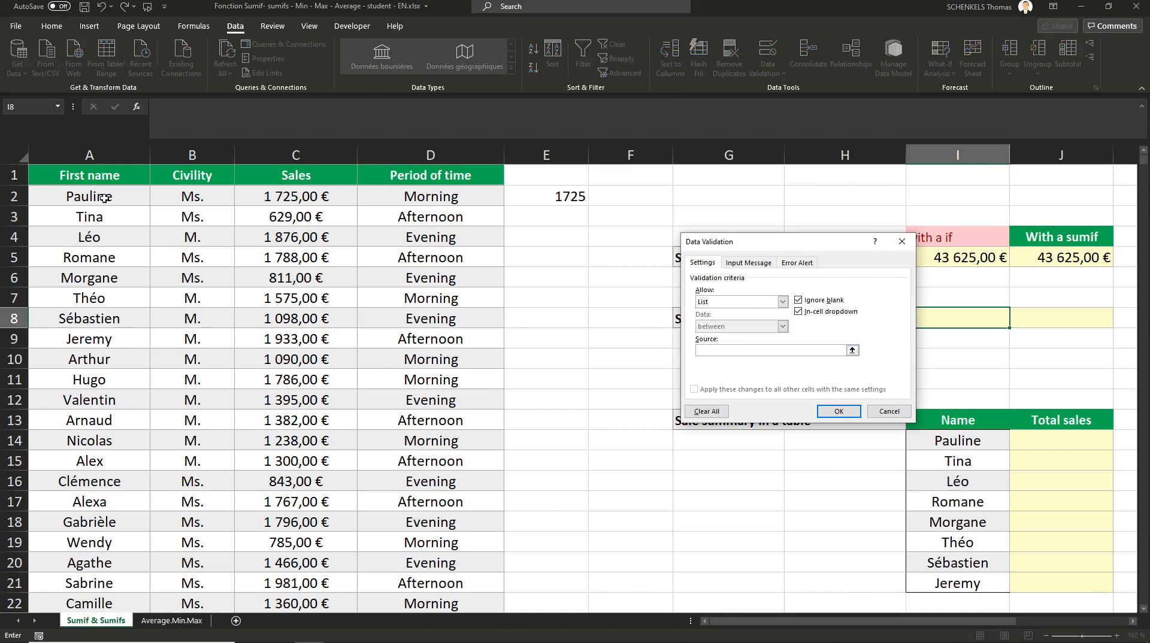
{"action": "left_click_drag", "start_coordinate": [106, 198], "coordinate": [107, 514]}
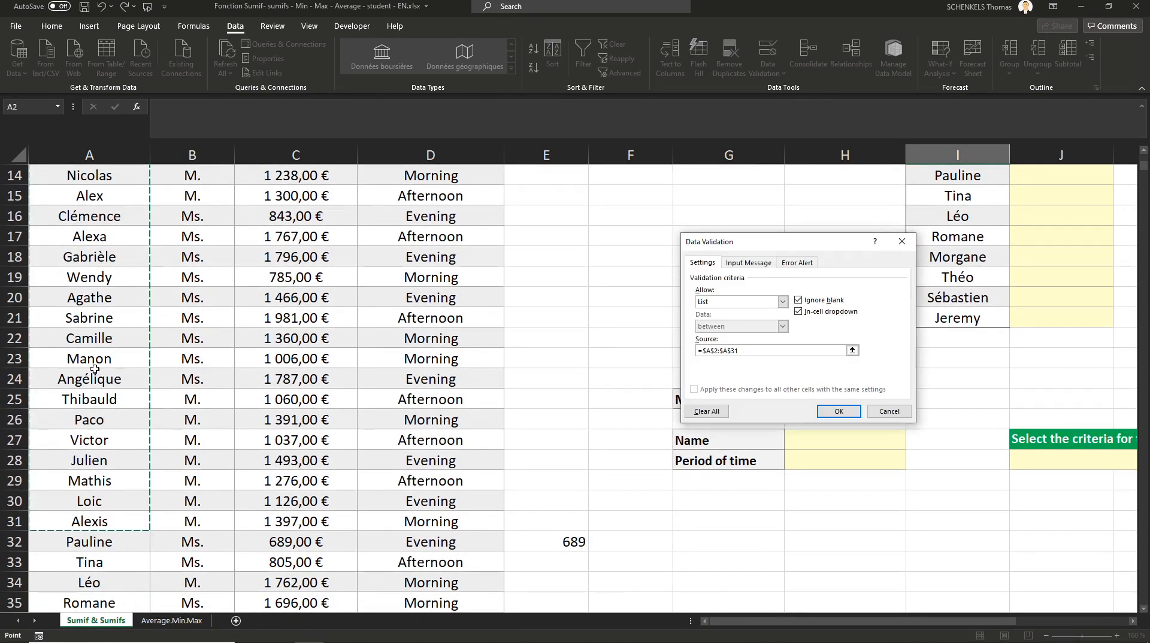
{"action": "left_click", "coordinate": [835, 413]}
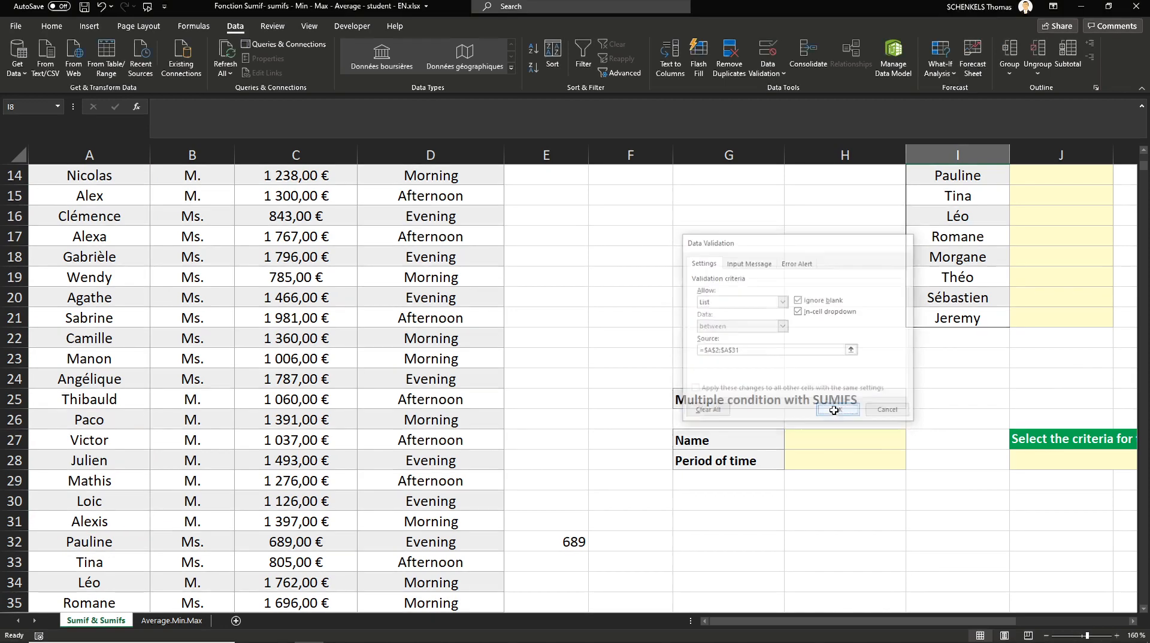
{"action": "scroll", "coordinate": [918, 397], "scroll_direction": "up", "scroll_amount": 5}
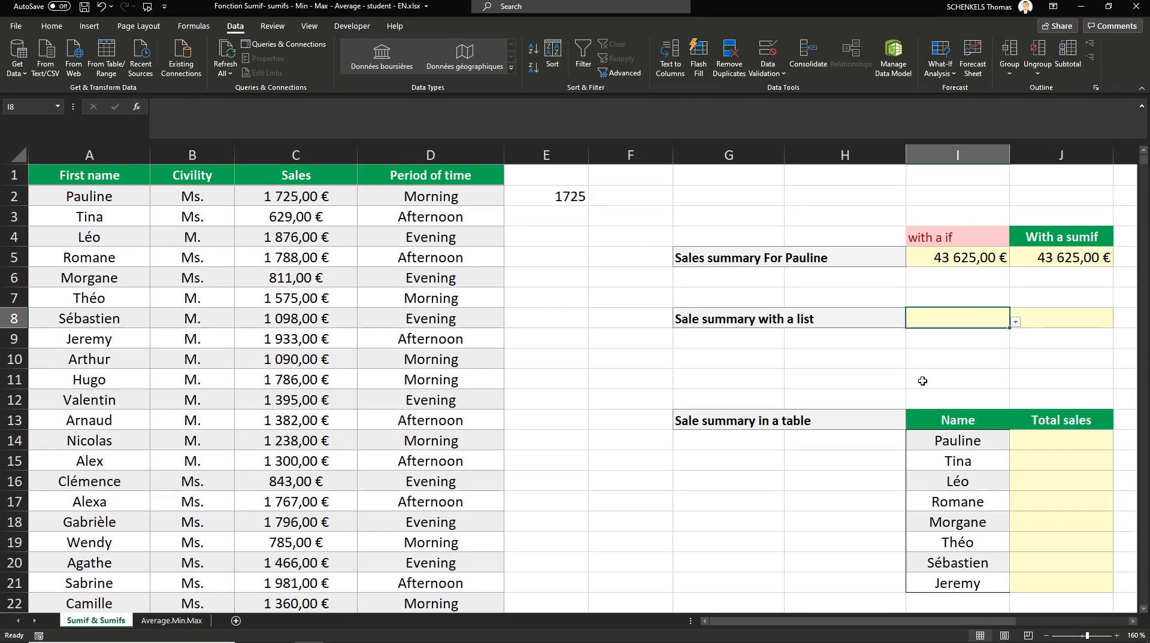
- Try out the I8 drop-down list by choosing its first name and switching to the third name
{"action": "left_click", "coordinate": [1016, 322]}
{"action": "left_click", "coordinate": [956, 334]}
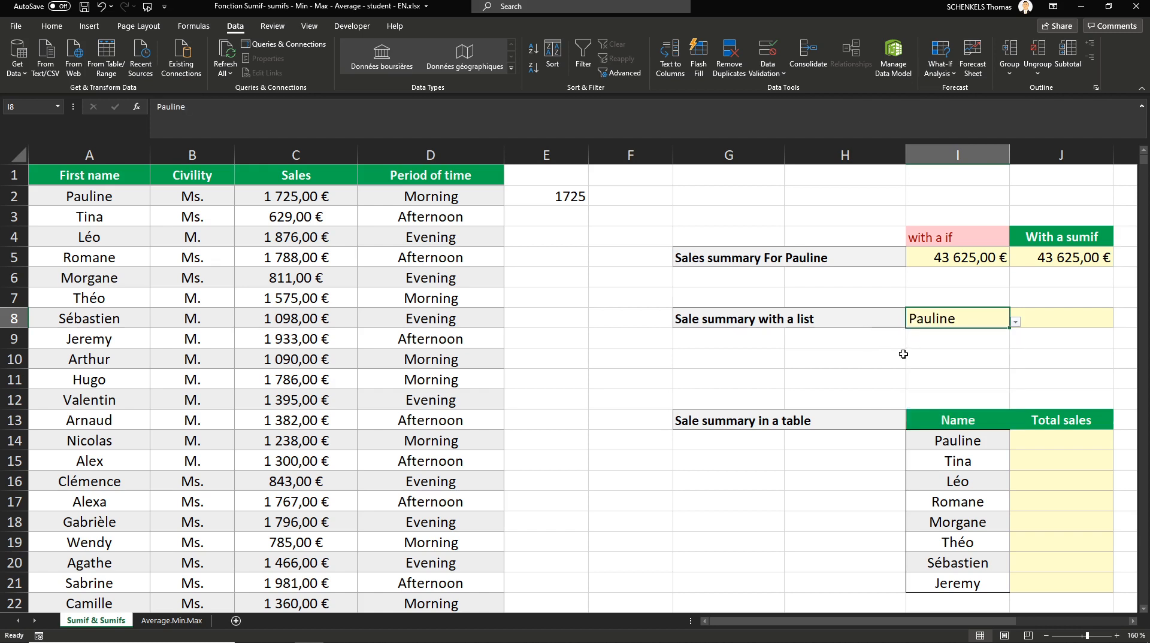
{"action": "left_click", "coordinate": [1016, 322]}
{"action": "left_click", "coordinate": [940, 357]}
- Start a SUMIF formula in J8 with A2:A1000 as the range
{"action": "key", "text": "Tab"}
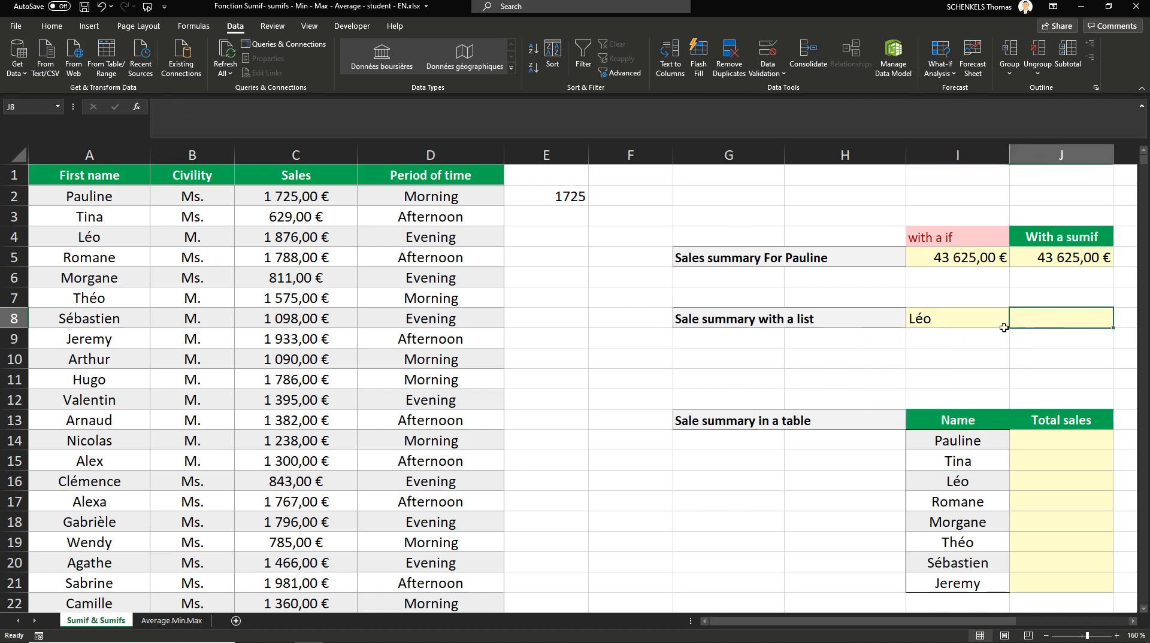
{"action": "type", "text": "=sum"}
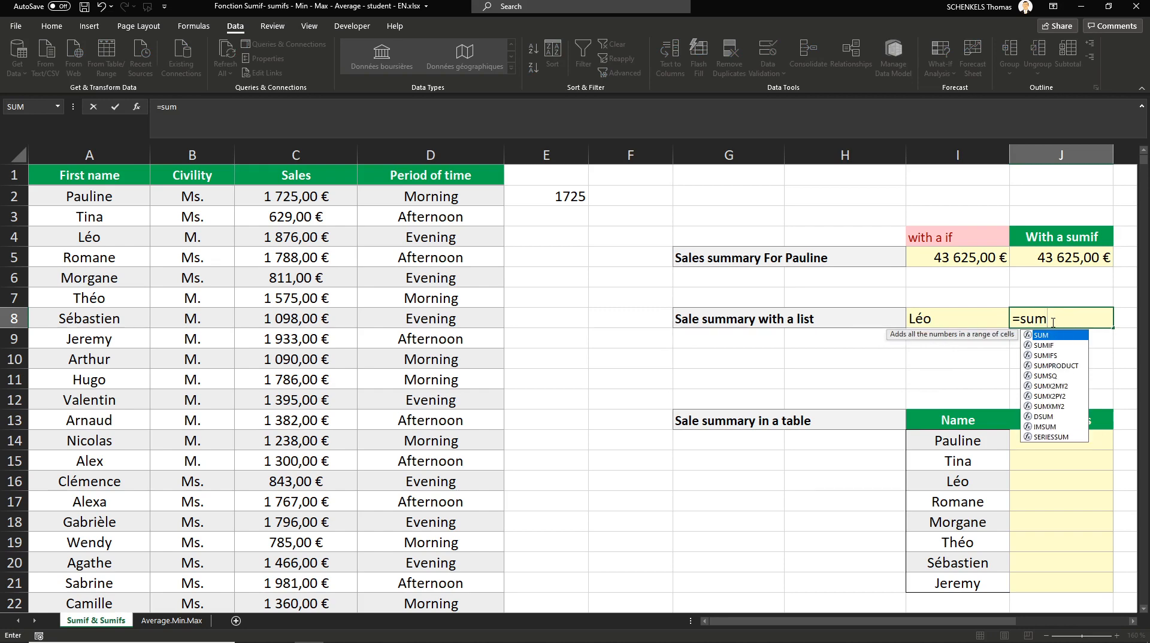
{"action": "key", "text": "Down"}
{"action": "key", "text": "Tab"}
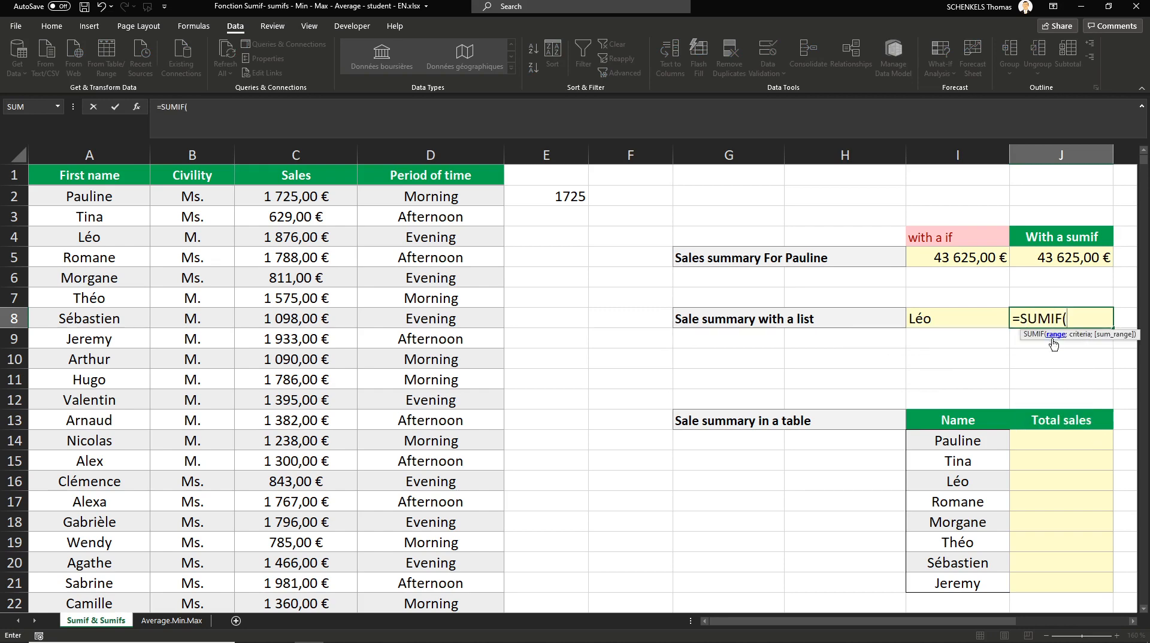
{"action": "left_click", "coordinate": [90, 196]}
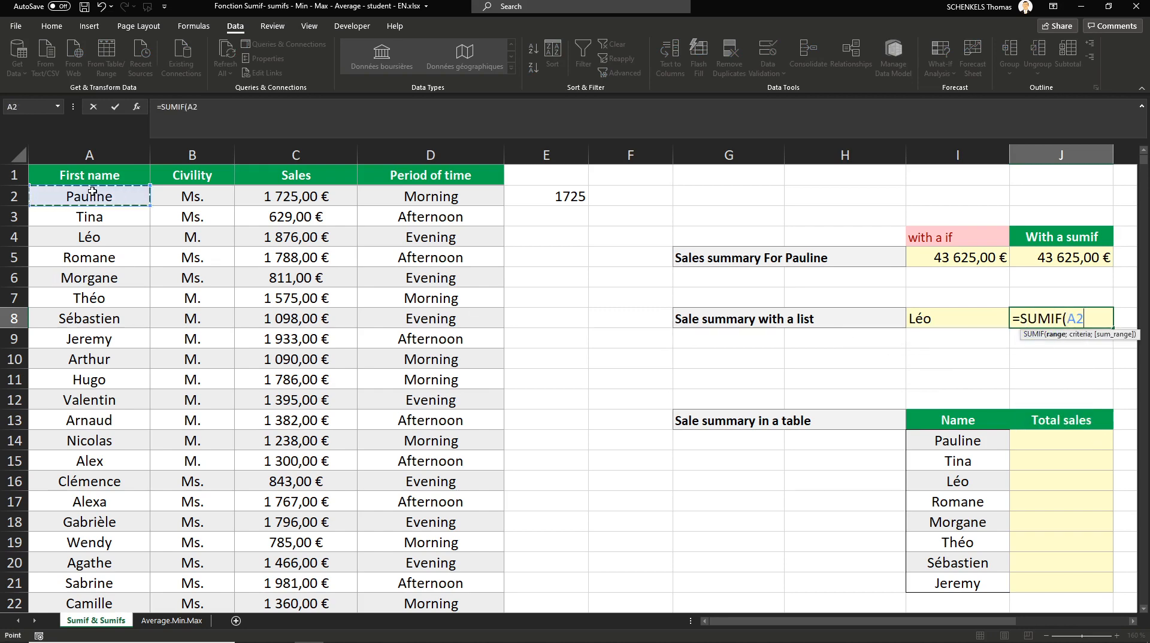
{"action": "key", "text": "ctrl+shift+Down"}
{"action": "type", "text": ";"}
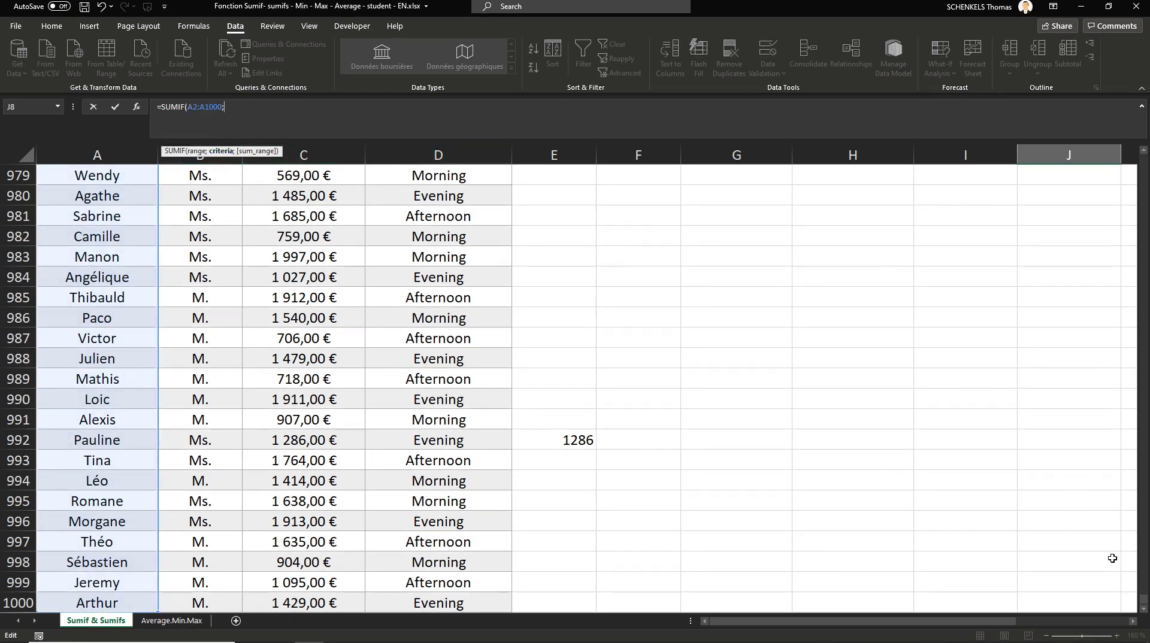
- Complete the SUMIF in J8 with I8 as the criteria and C2:C1000 as the sum range
{"action": "left_click_drag", "start_coordinate": [1144, 599], "coordinate": [1144, 154]}
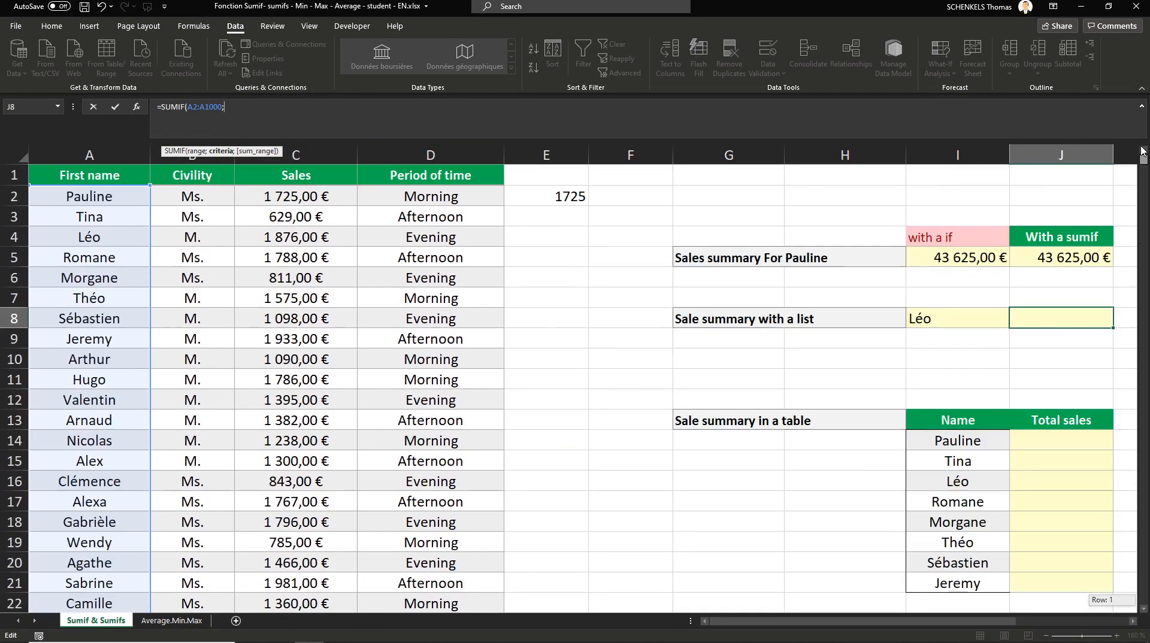
{"action": "left_click", "coordinate": [928, 317]}
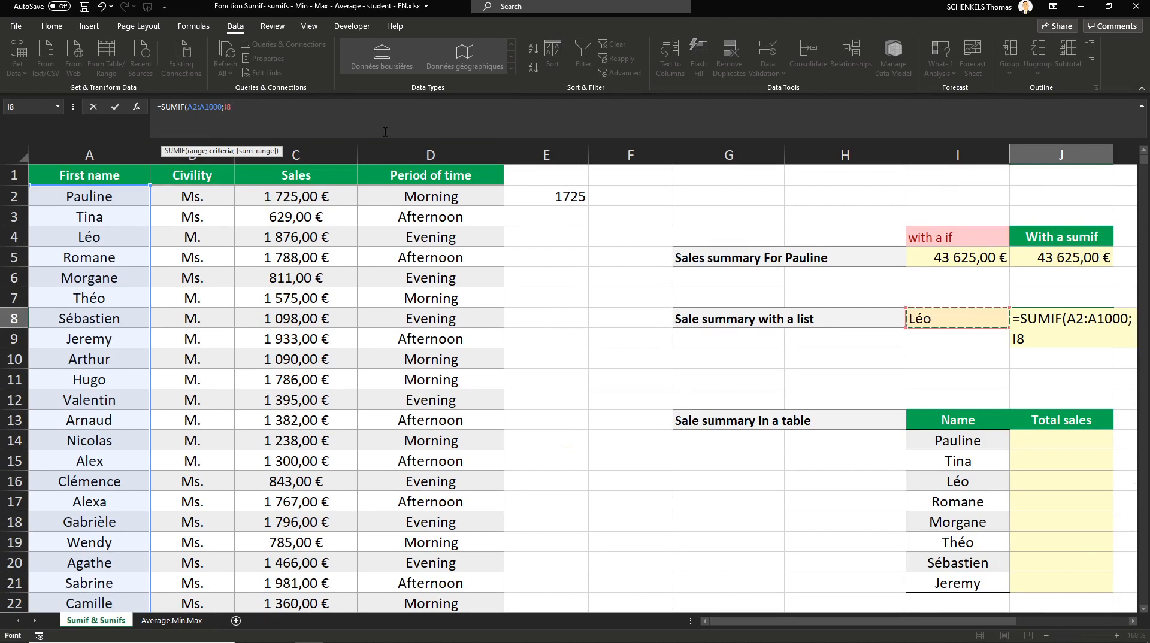
{"action": "type", "text": ";"}
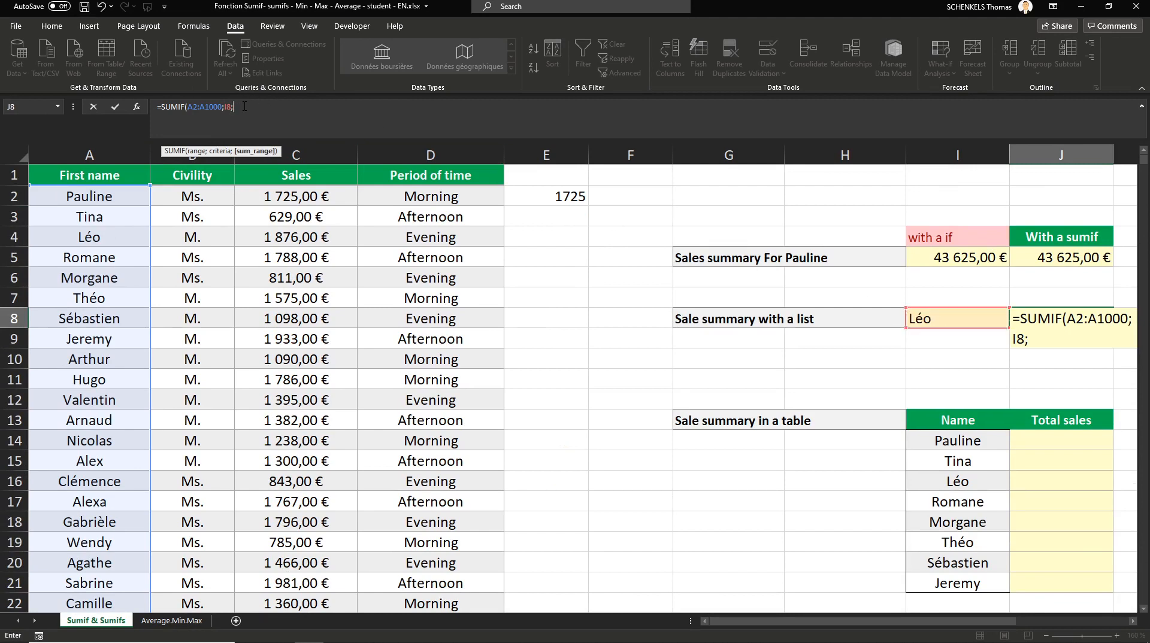
{"action": "left_click", "coordinate": [297, 198]}
{"action": "key", "text": "ctrl+shift+Down"}
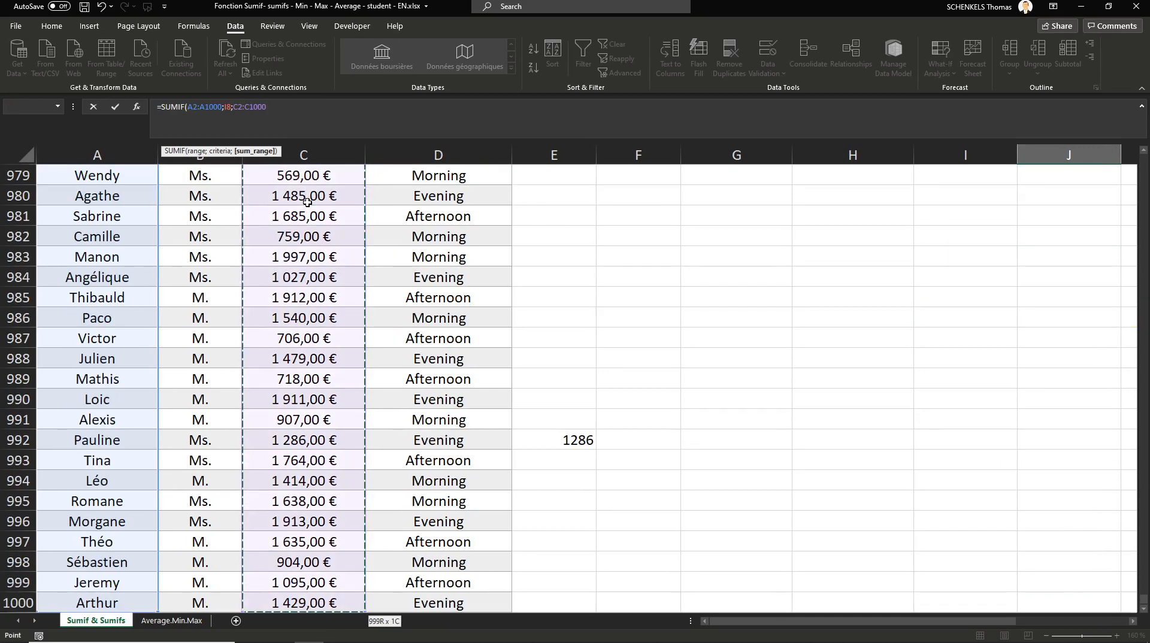
{"action": "key", "text": "Return"}
- Test the J8 total by choosing the names from A4, A7 and A13 in turn in I8's drop-down list
{"action": "scroll", "coordinate": [937, 272], "scroll_direction": "up", "scroll_amount": 3}
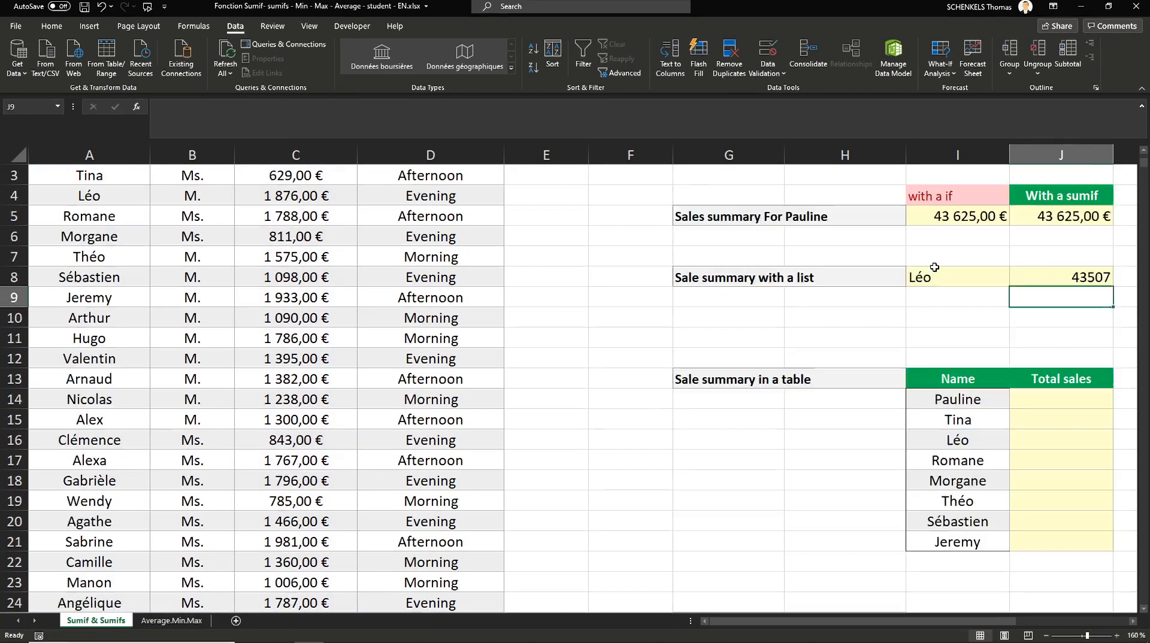
{"action": "left_click", "coordinate": [996, 318]}
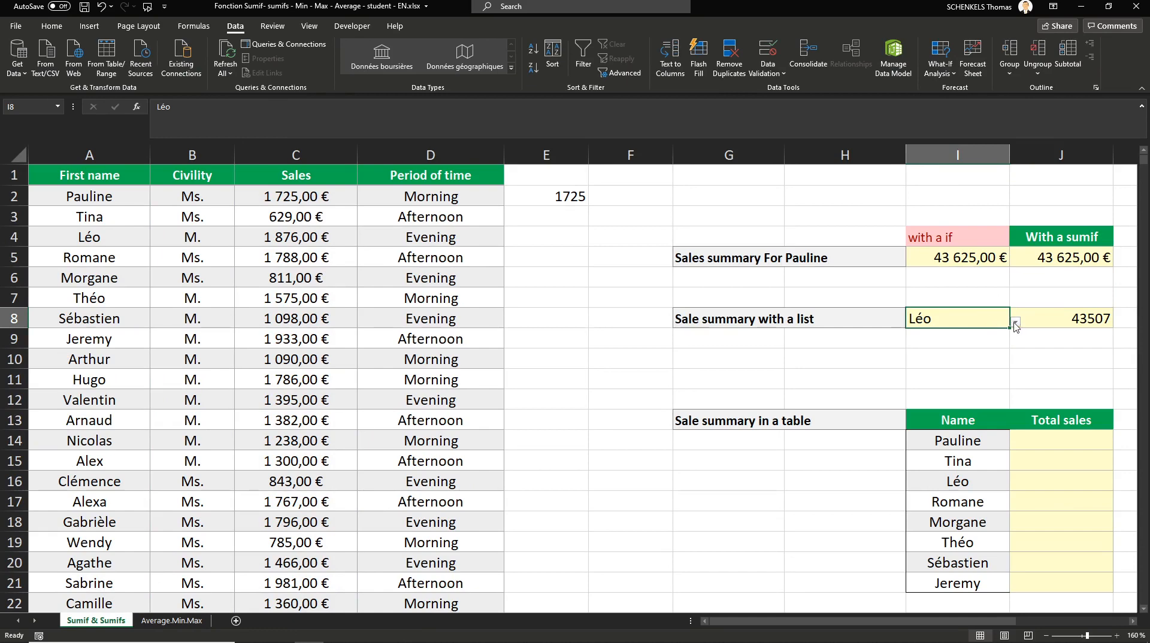
{"action": "left_click", "coordinate": [1015, 322]}
{"action": "left_click", "coordinate": [1008, 341]}
{"action": "left_click", "coordinate": [1008, 342]}
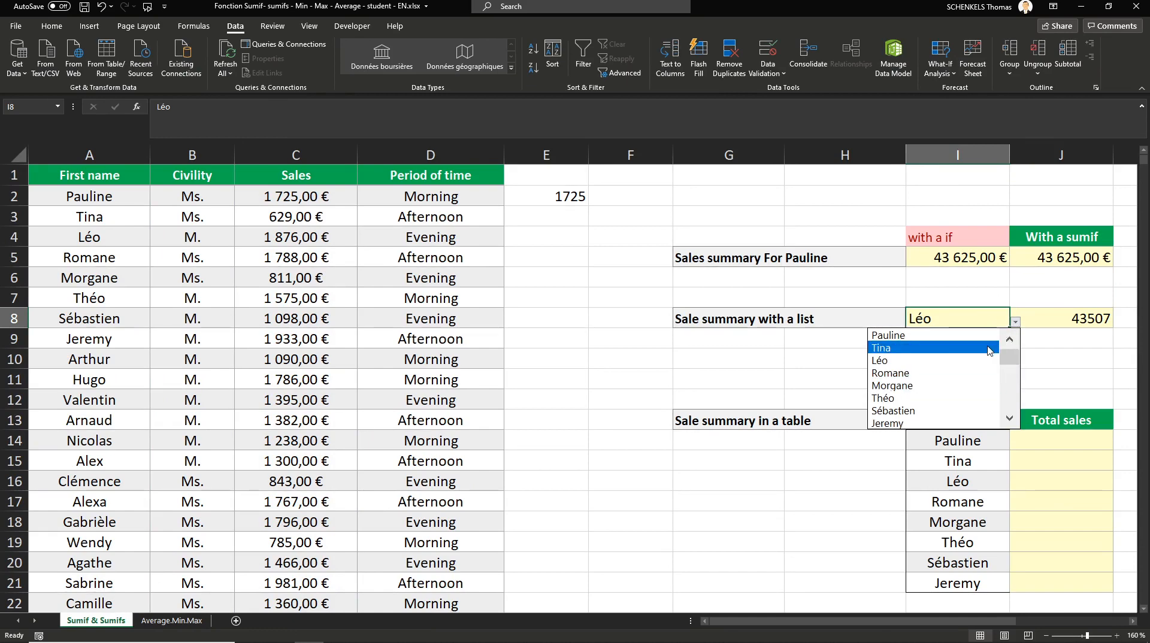
{"action": "left_click", "coordinate": [890, 361]}
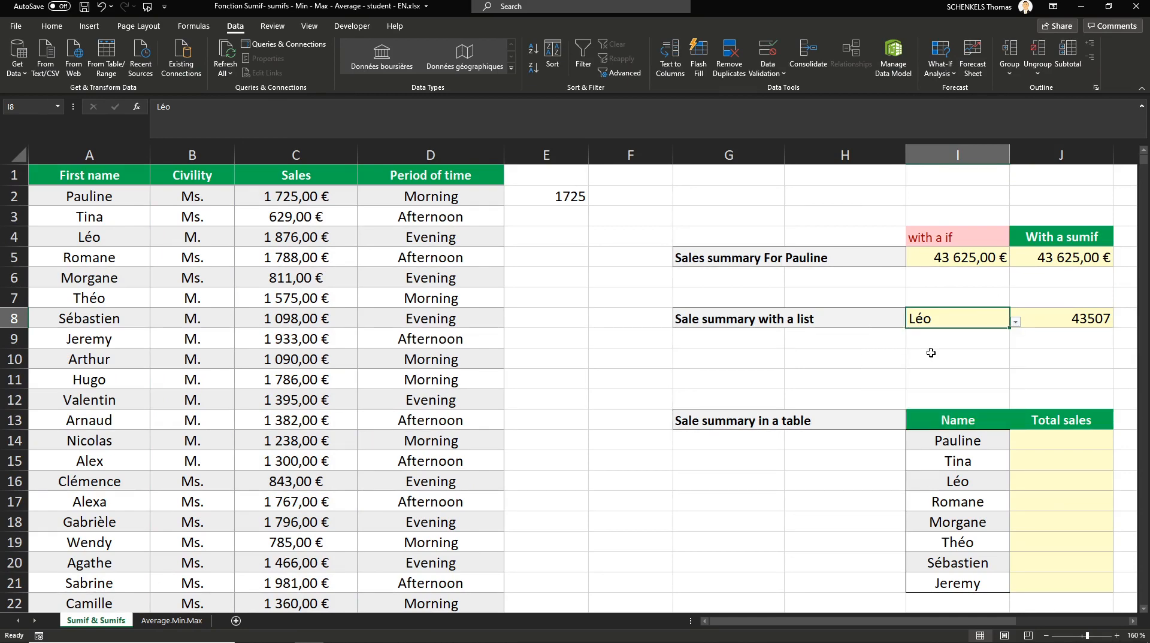
{"action": "left_click", "coordinate": [1016, 322]}
{"action": "left_click", "coordinate": [944, 362]}
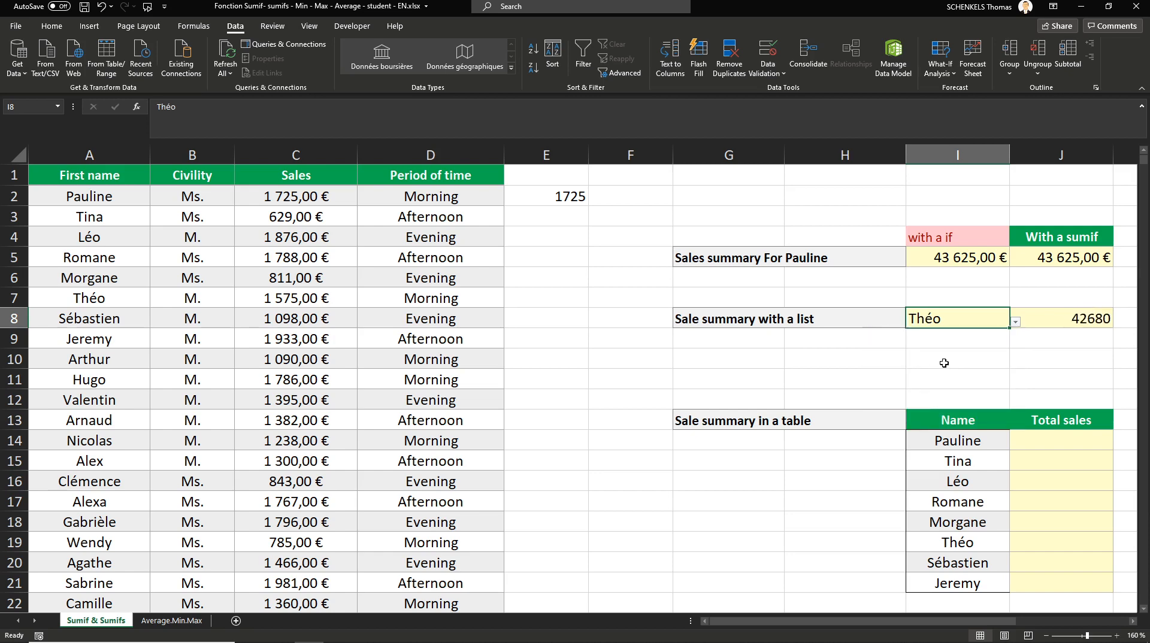
{"action": "left_click", "coordinate": [1016, 322]}
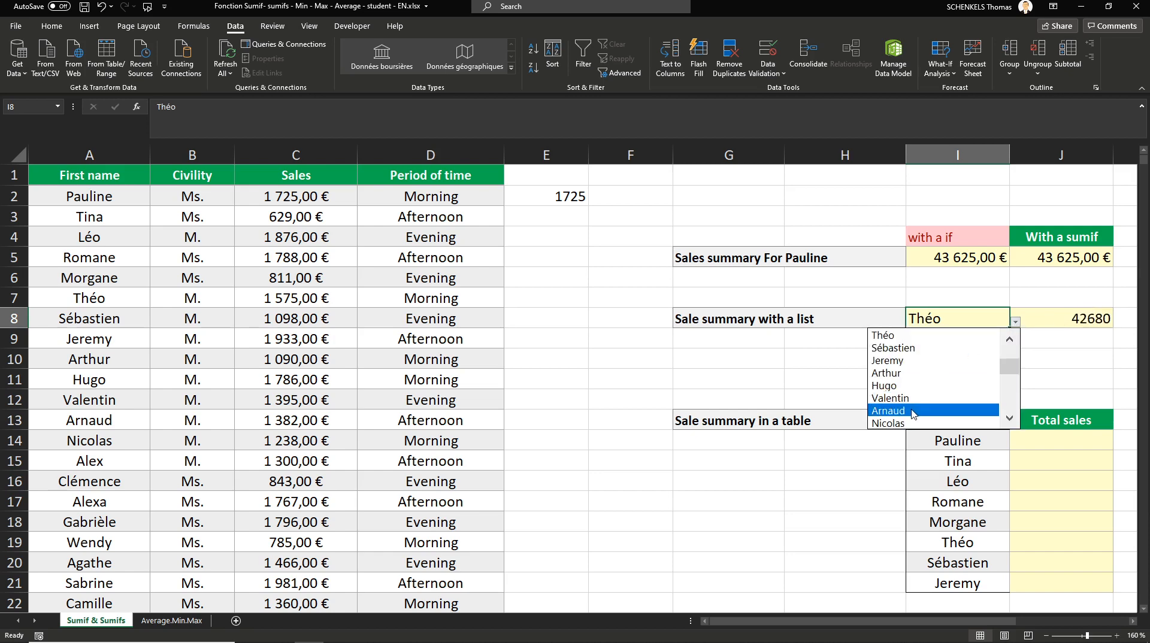
{"action": "left_click", "coordinate": [937, 411]}
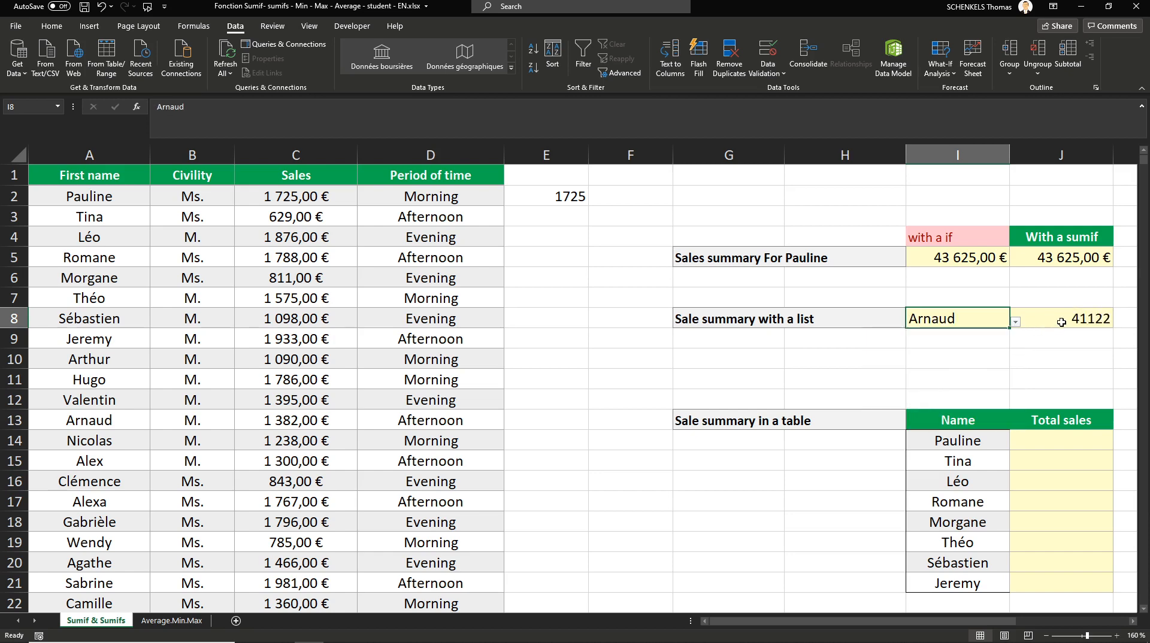
- Choose the third-to-last name in I8's drop-down list
{"action": "left_click", "coordinate": [1016, 322]}
{"action": "scroll", "coordinate": [970, 386], "scroll_direction": "down", "scroll_amount": 3}
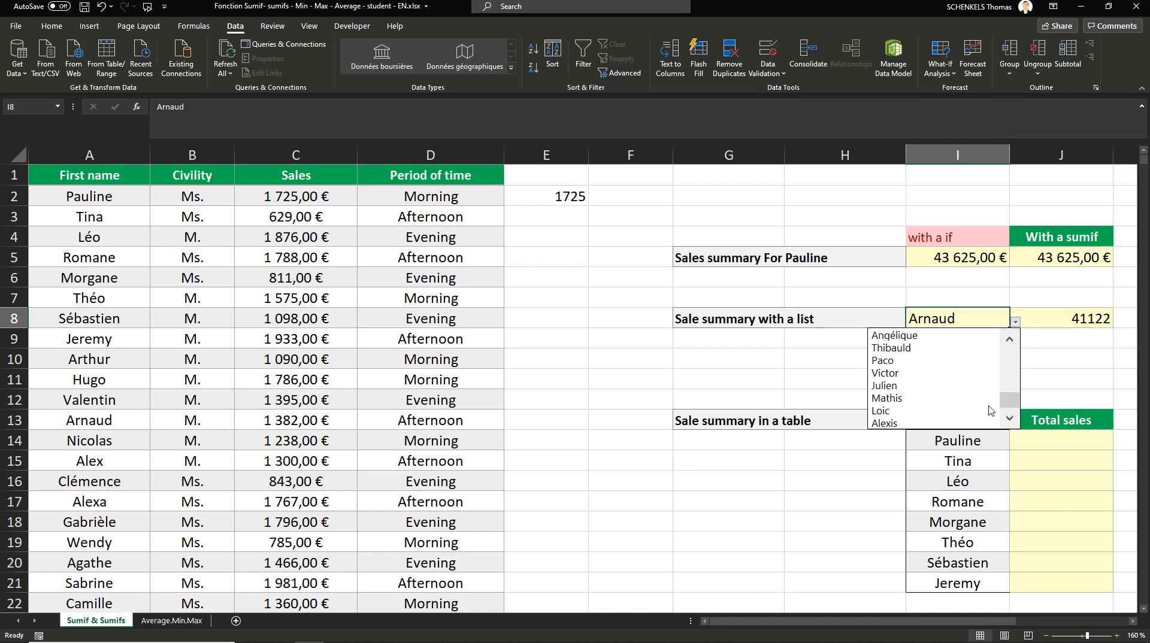
{"action": "left_click", "coordinate": [989, 399]}
- Format the sales total in J8 as Currency
{"action": "left_click", "coordinate": [1055, 322]}
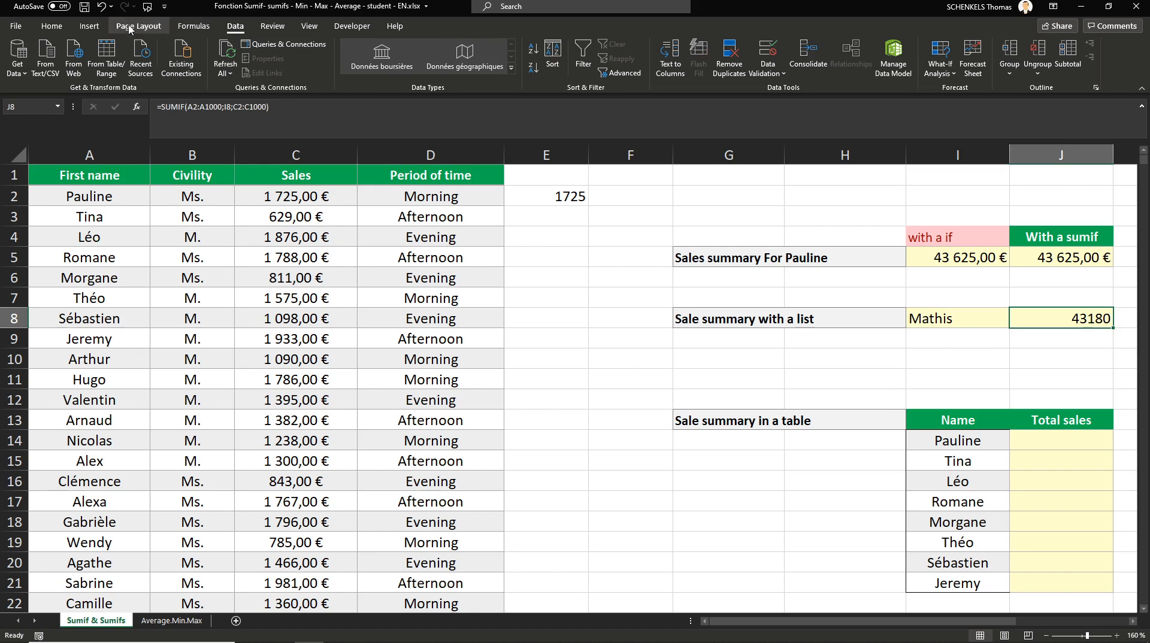
{"action": "left_click", "coordinate": [52, 25]}
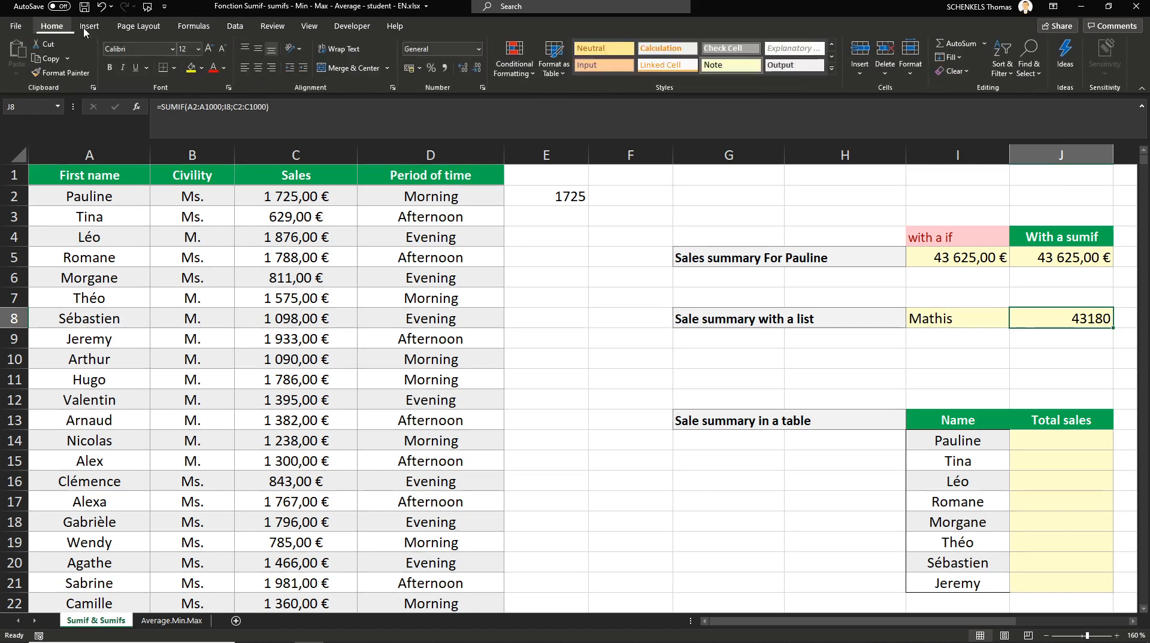
{"action": "left_click", "coordinate": [478, 49]}
{"action": "left_click", "coordinate": [455, 124]}
{"action": "left_click", "coordinate": [1029, 341]}
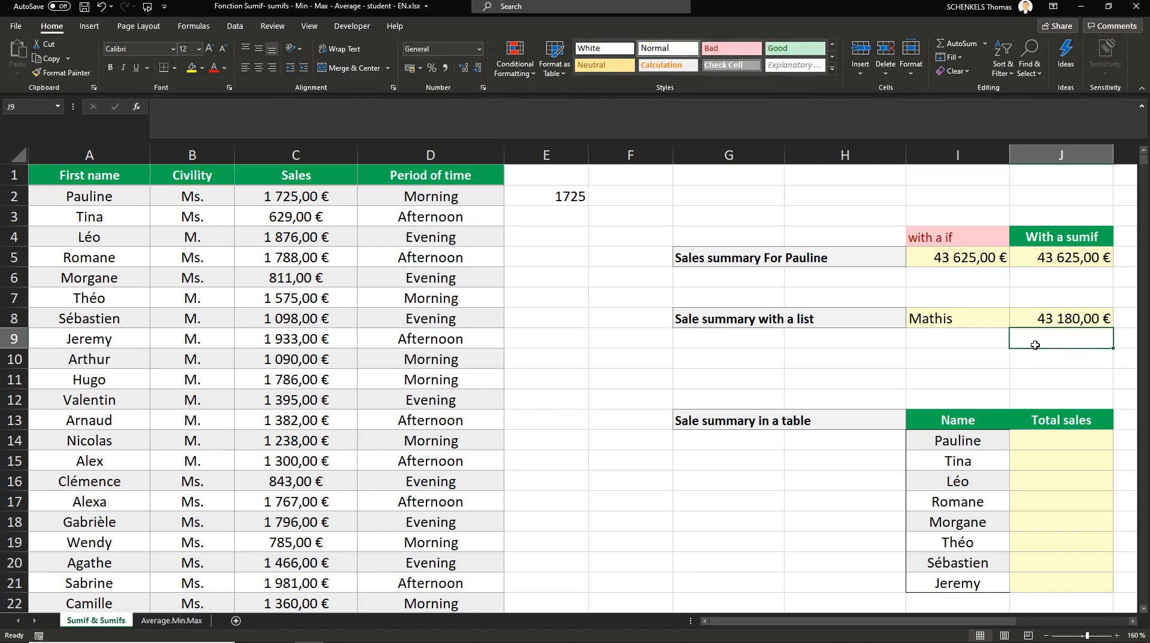
- Start a SUMIF formula in J14, the first Total sales cell, with A2:A1000 as the range
{"action": "scroll", "coordinate": [829, 379], "scroll_direction": "down", "scroll_amount": 1}
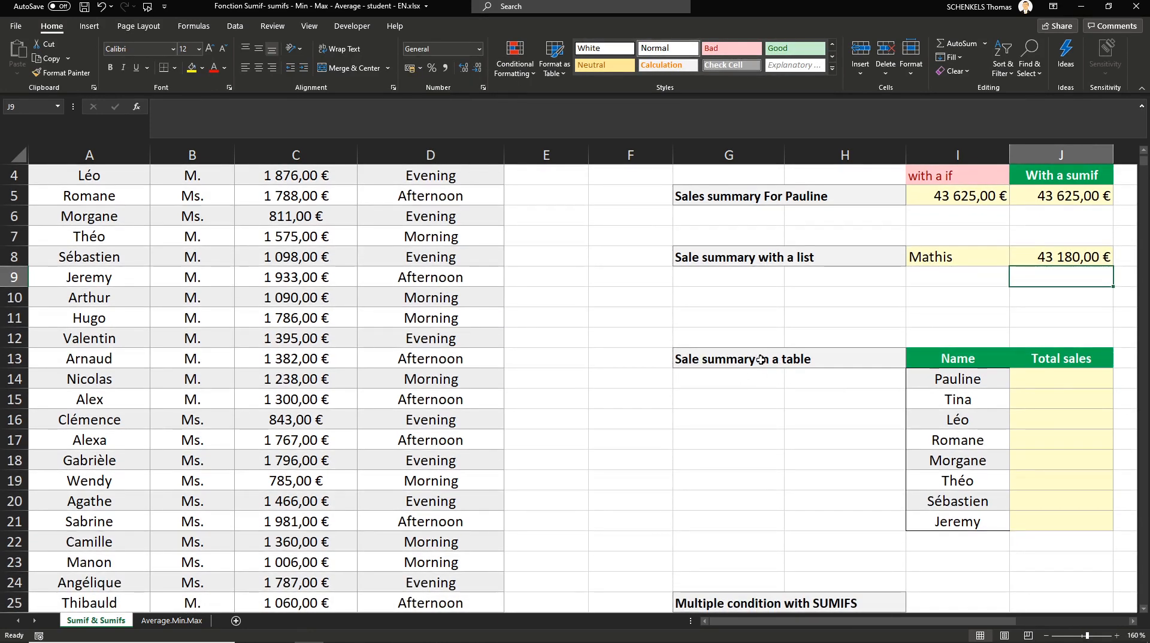
{"action": "left_click", "coordinate": [1038, 382]}
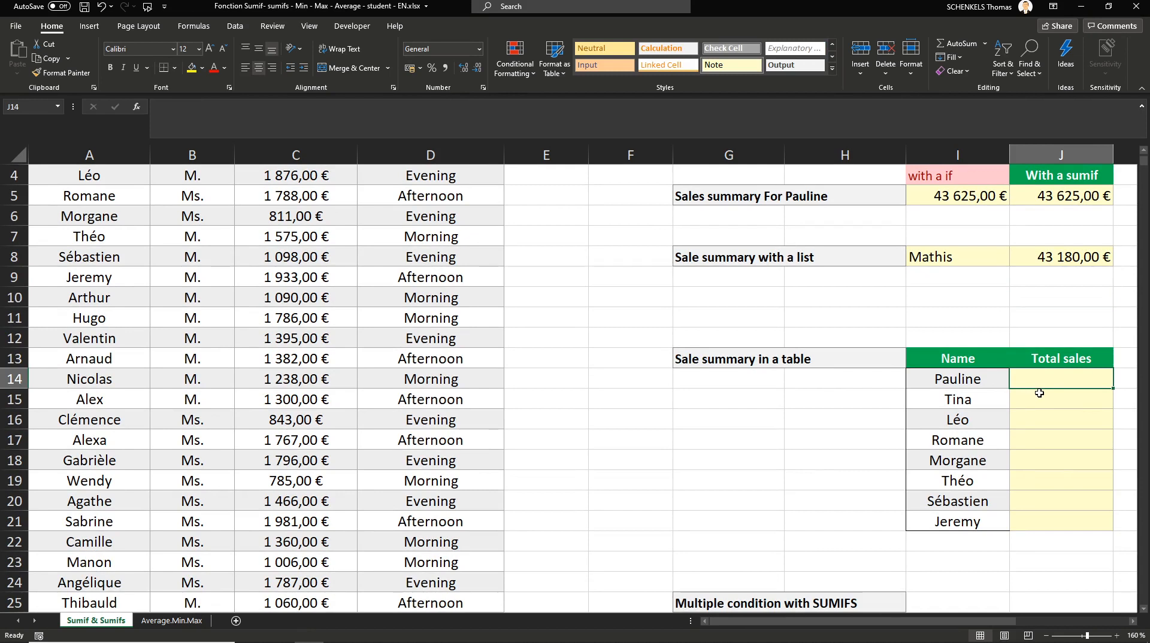
{"action": "type", "text": "=sum"}
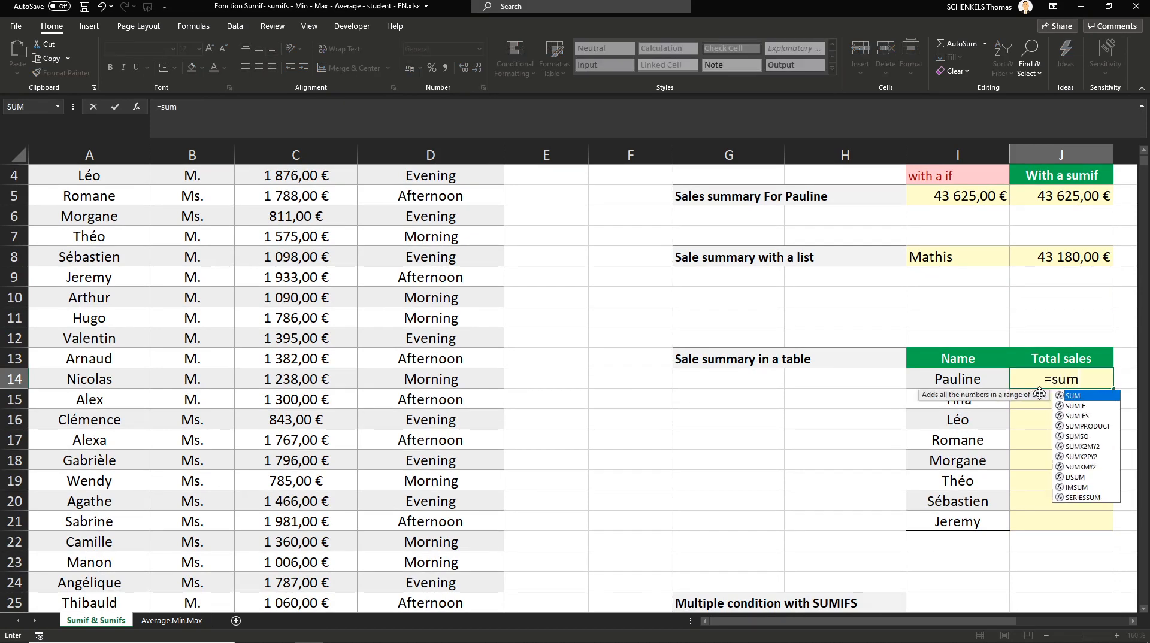
{"action": "double_click", "coordinate": [1076, 406]}
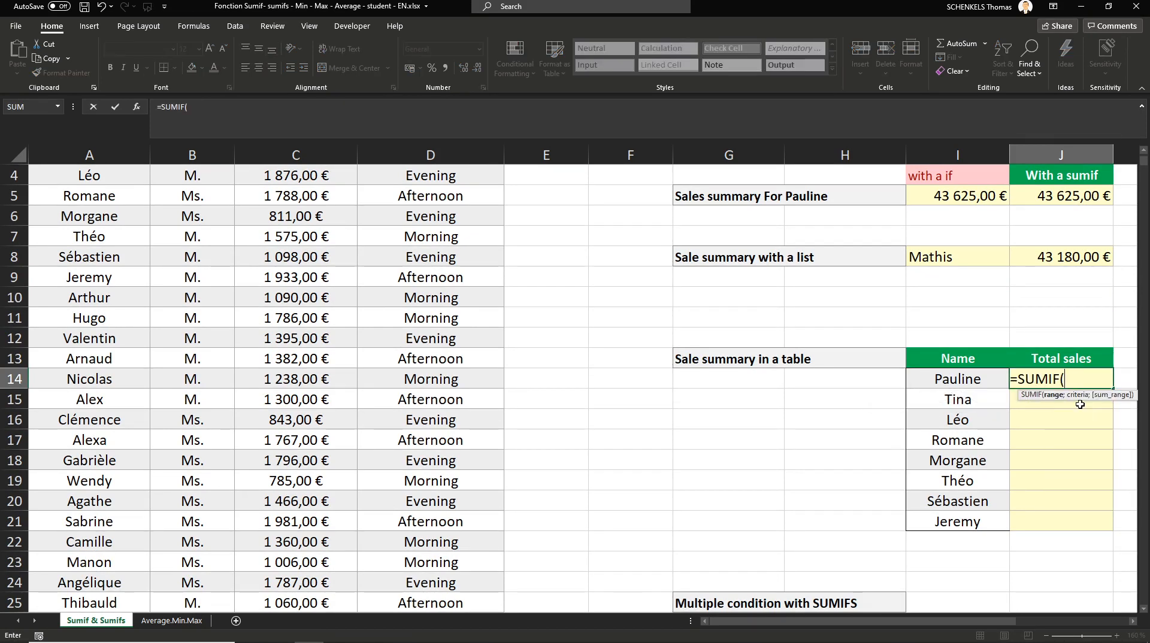
{"action": "scroll", "coordinate": [176, 210], "scroll_direction": "up", "scroll_amount": 1}
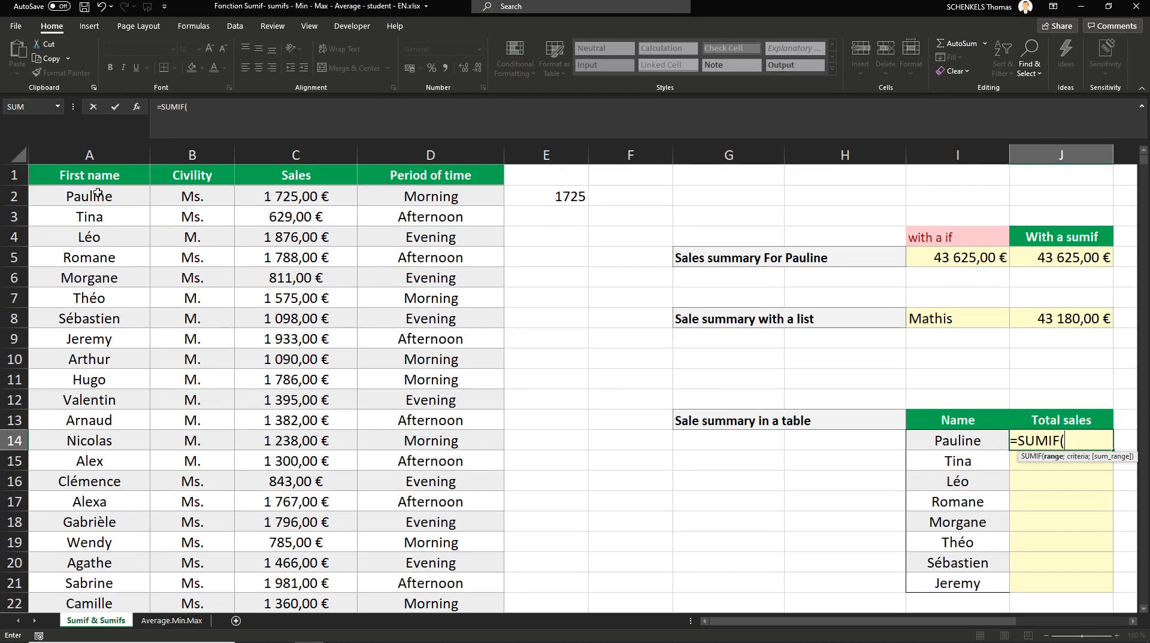
{"action": "left_click", "coordinate": [91, 190]}
{"action": "key", "text": "ctrl+shift+Down"}
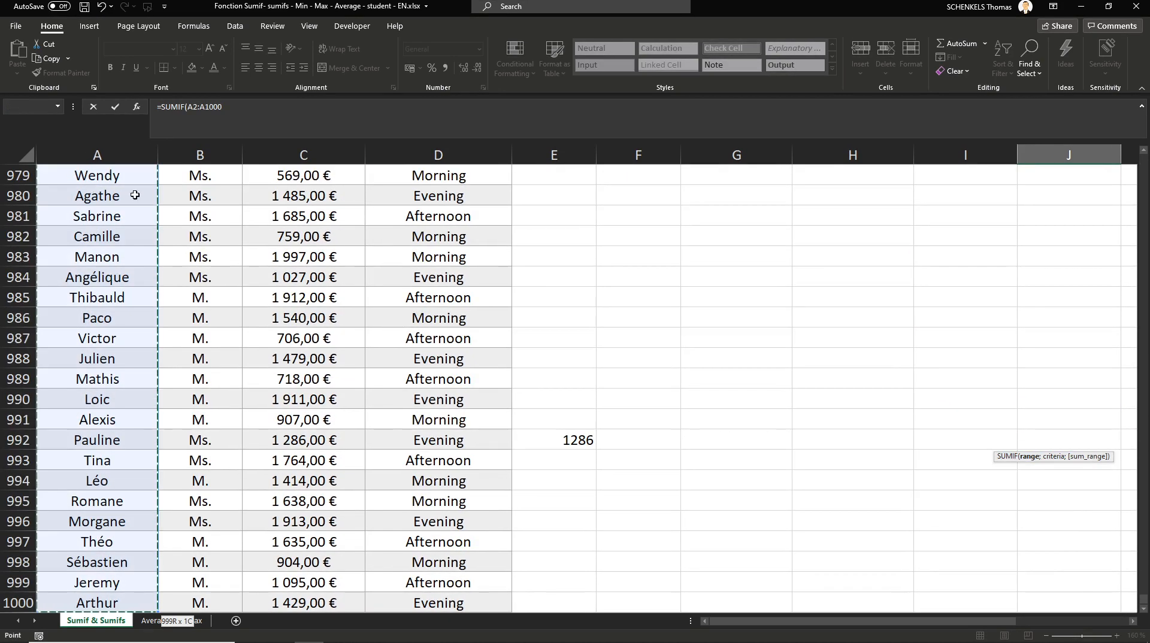
{"action": "type", "text": ";"}
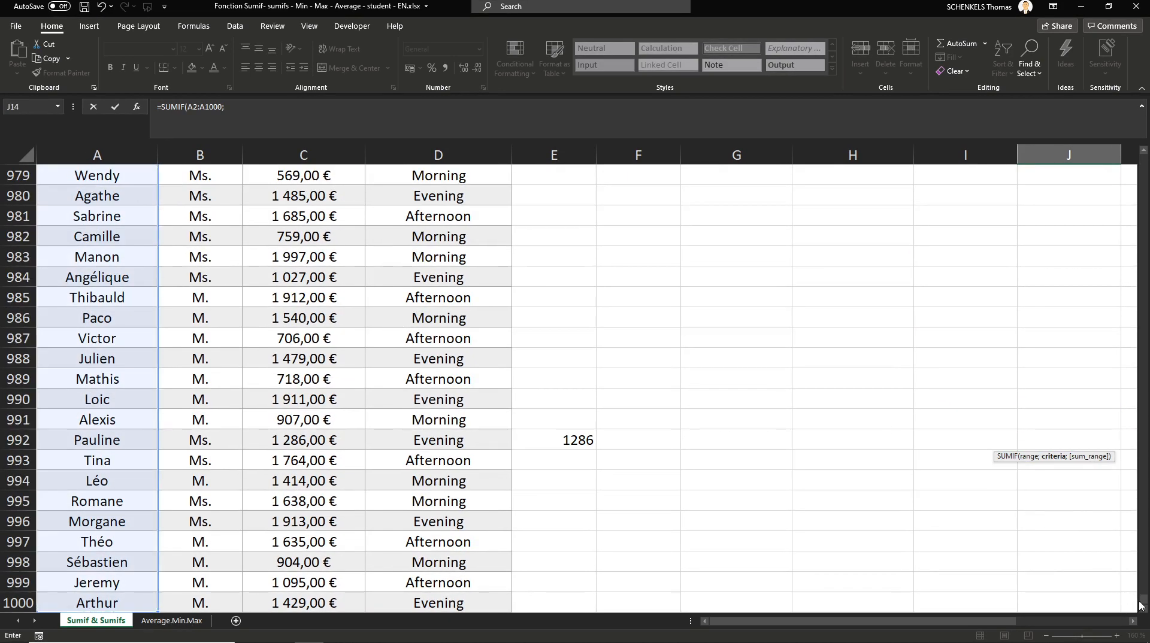
- Complete the SUMIF in J14 with I14 as the criteria and C2:C1000 as the sum range
{"action": "left_click_drag", "start_coordinate": [1142, 602], "coordinate": [1143, 153]}
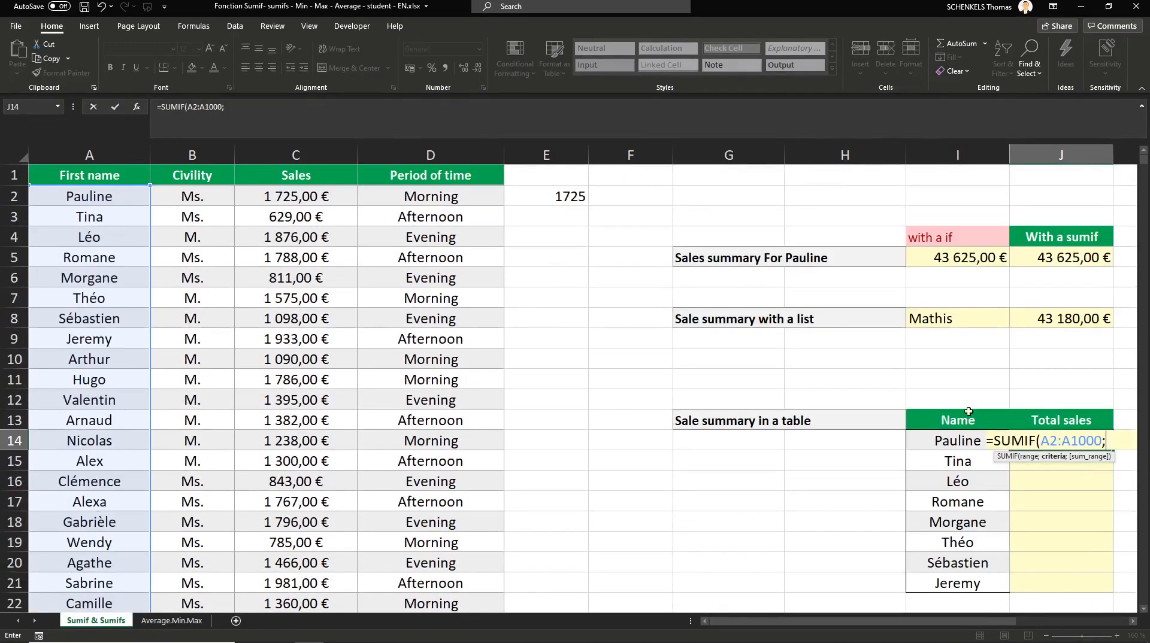
{"action": "left_click", "coordinate": [945, 441]}
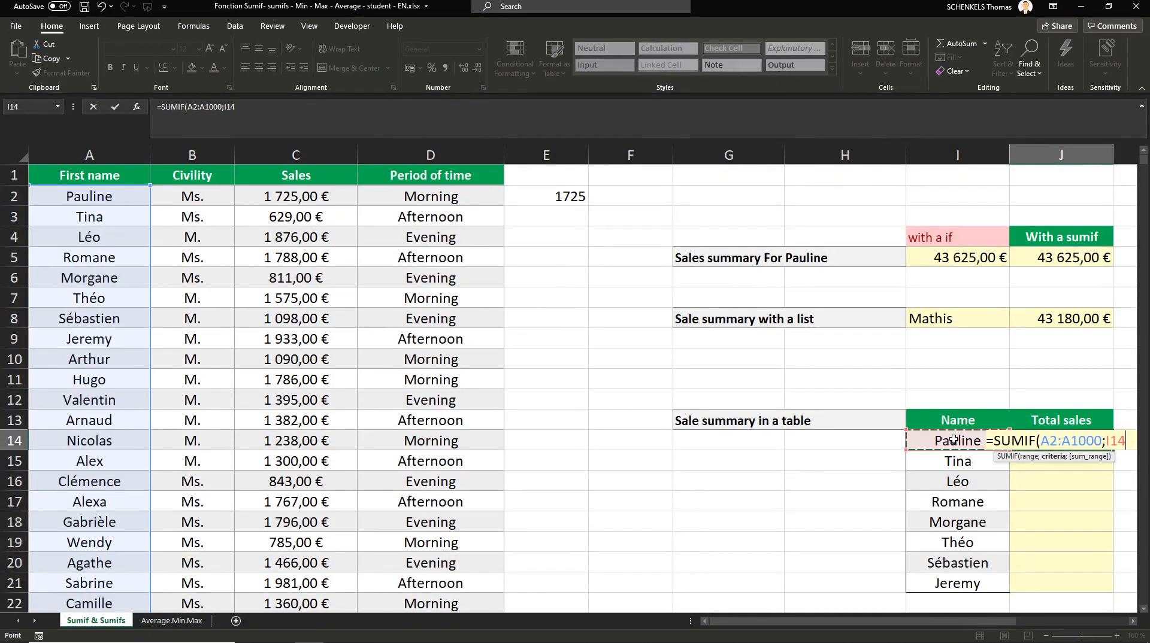
{"action": "type", "text": ";"}
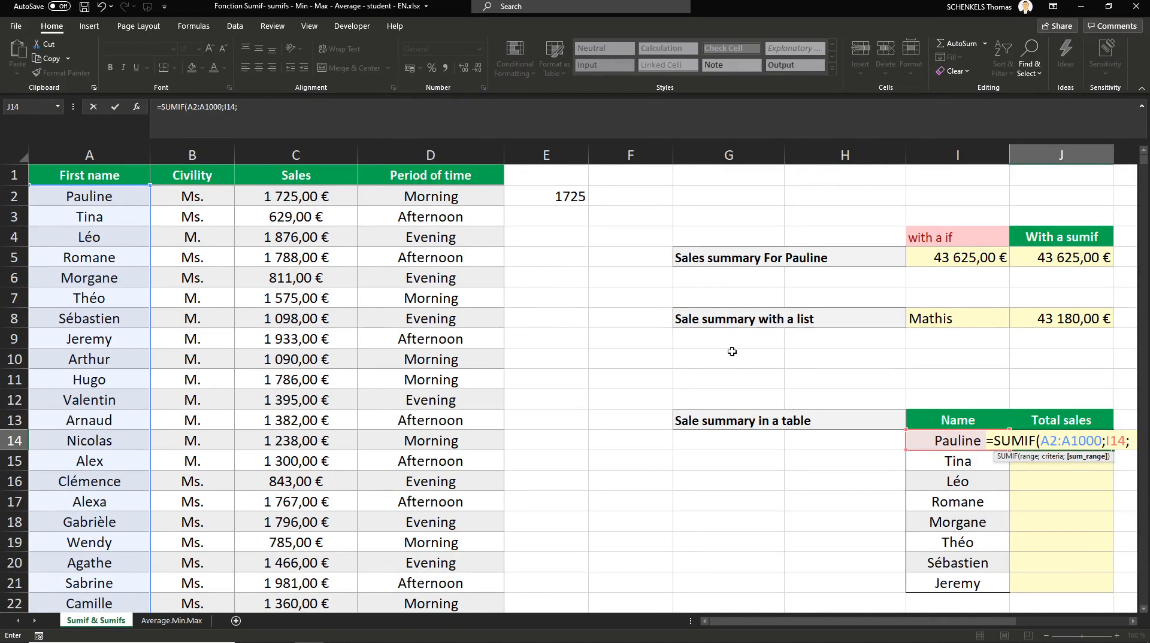
{"action": "left_click", "coordinate": [308, 196]}
{"action": "key", "text": "ctrl+shift+Down"}
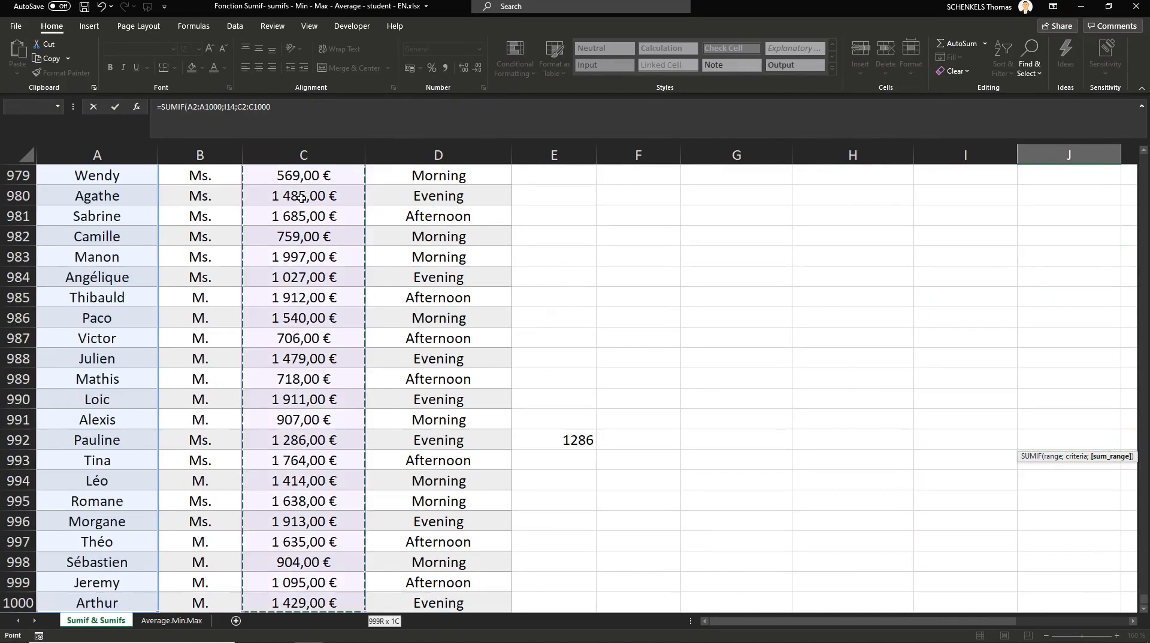
{"action": "key", "text": "Return"}
- Format the first Total sales cell, J14, as Currency
{"action": "scroll", "coordinate": [925, 275], "scroll_direction": "up", "scroll_amount": 3}
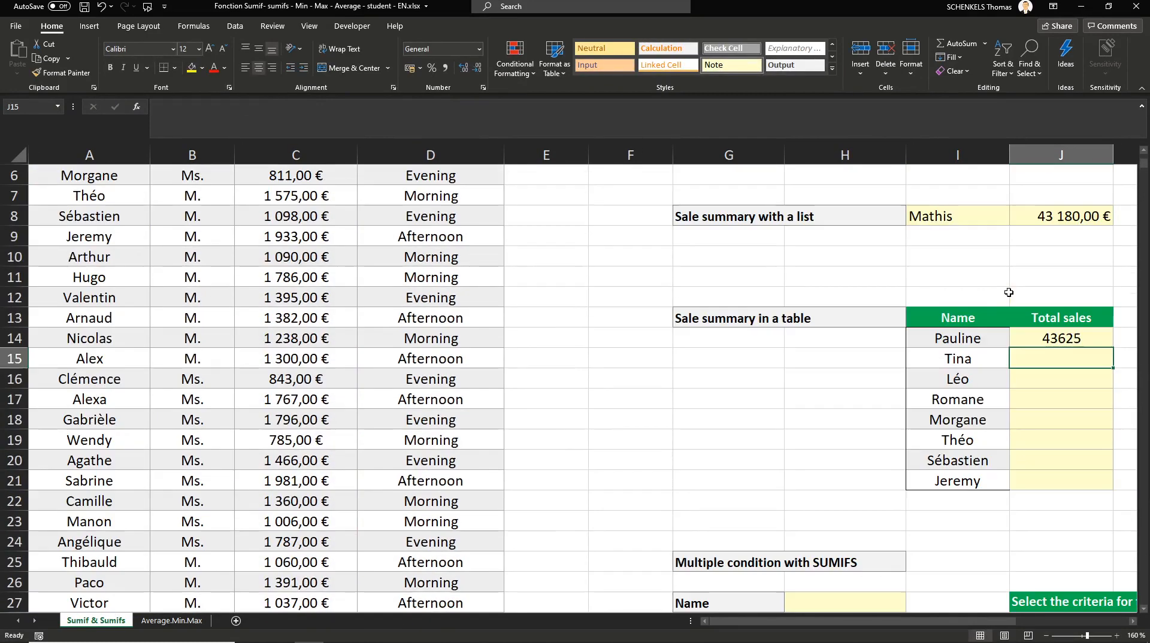
{"action": "left_click", "coordinate": [1045, 346]}
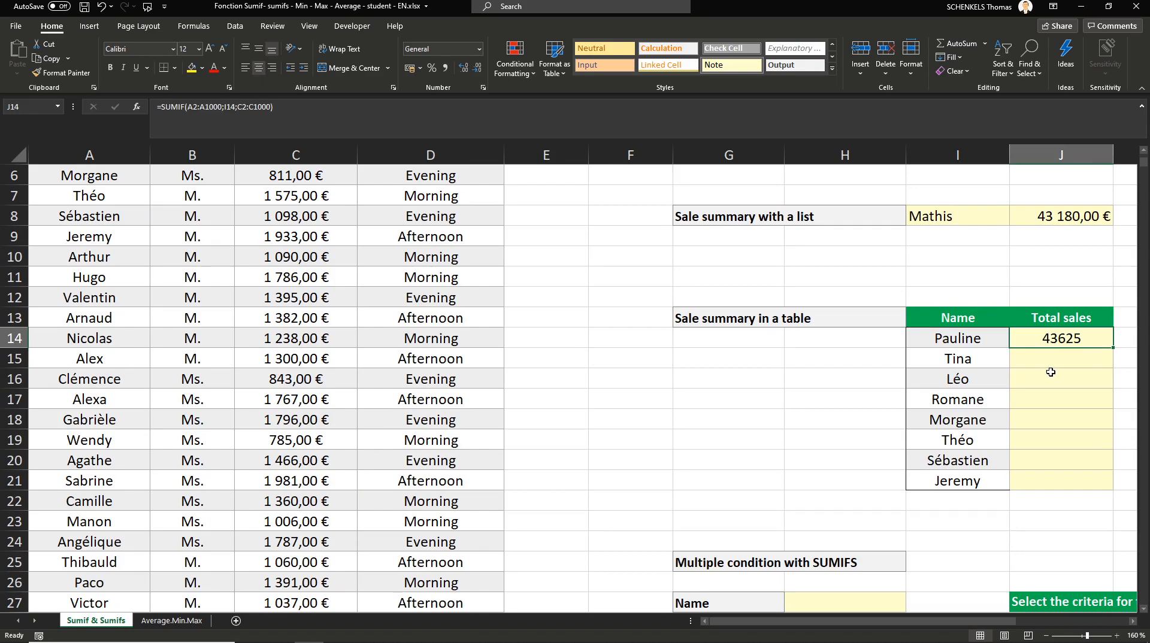
{"action": "left_click", "coordinate": [479, 49]}
{"action": "left_click", "coordinate": [473, 156]}
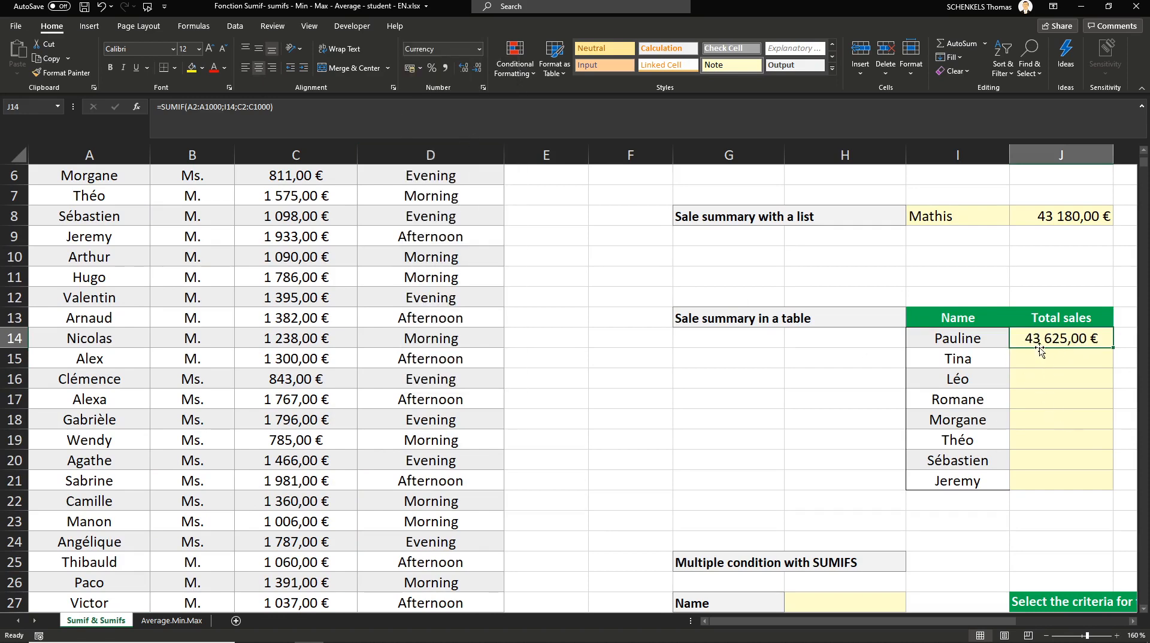
- Fill the SUMIF formula from J14 down through J21 and inspect the ranges used in J21
{"action": "left_click", "coordinate": [1068, 355]}
{"action": "left_click", "coordinate": [1095, 343]}
{"action": "left_click_drag", "start_coordinate": [1112, 348], "coordinate": [1111, 486]}
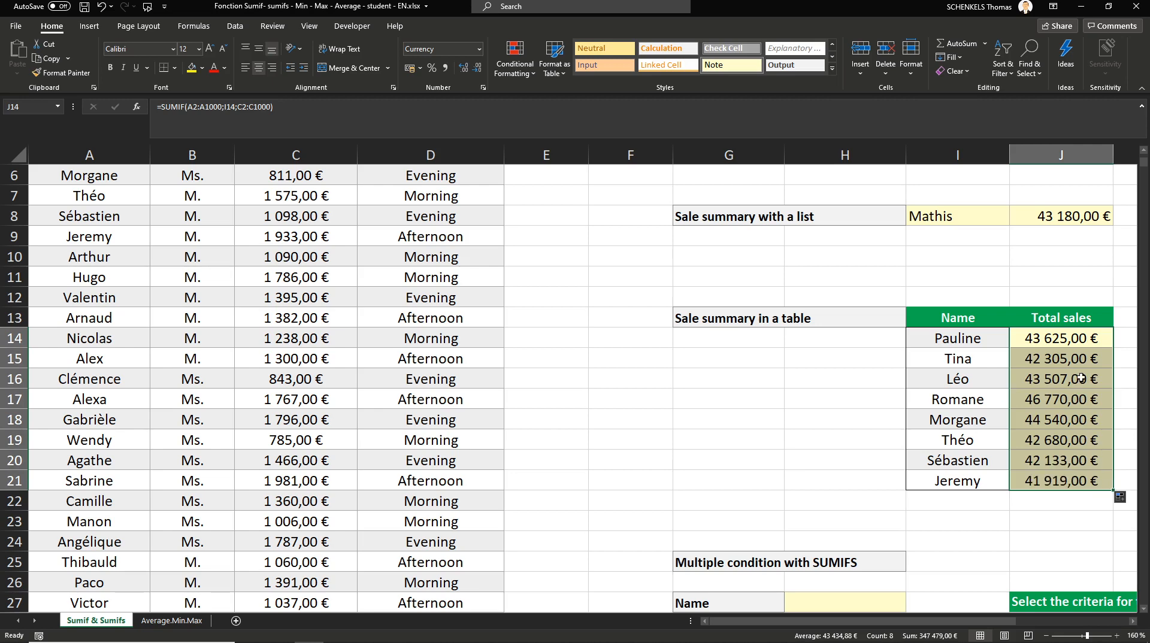
{"action": "double_click", "coordinate": [1058, 480]}
{"action": "scroll", "coordinate": [200, 252], "scroll_direction": "up", "scroll_amount": 2}
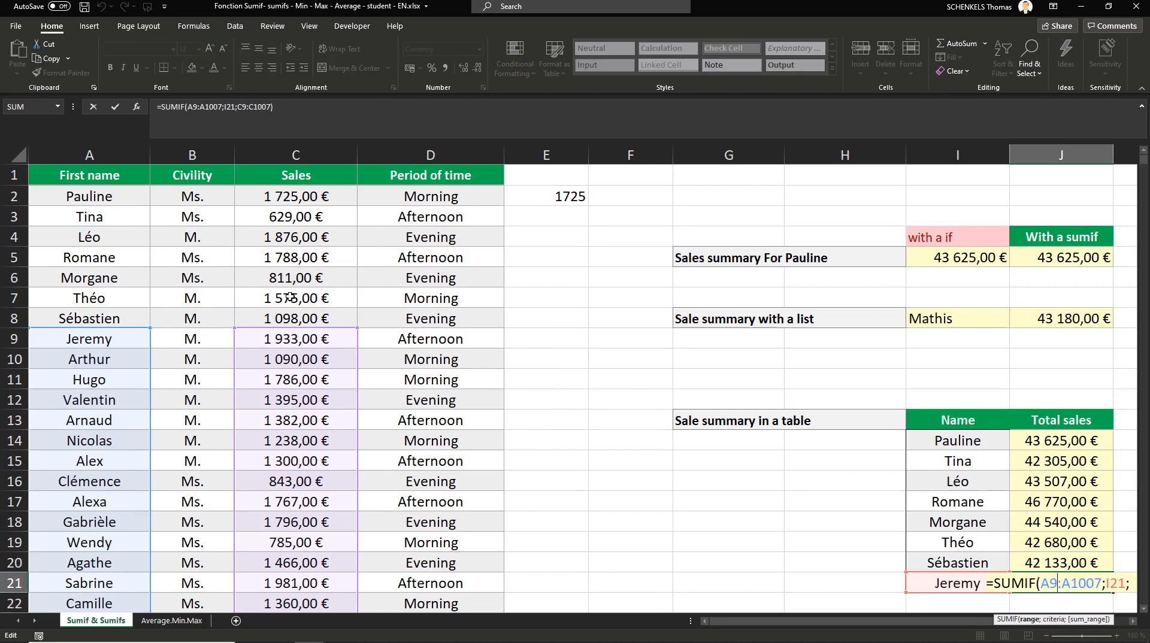
{"action": "key", "text": "Escape"}
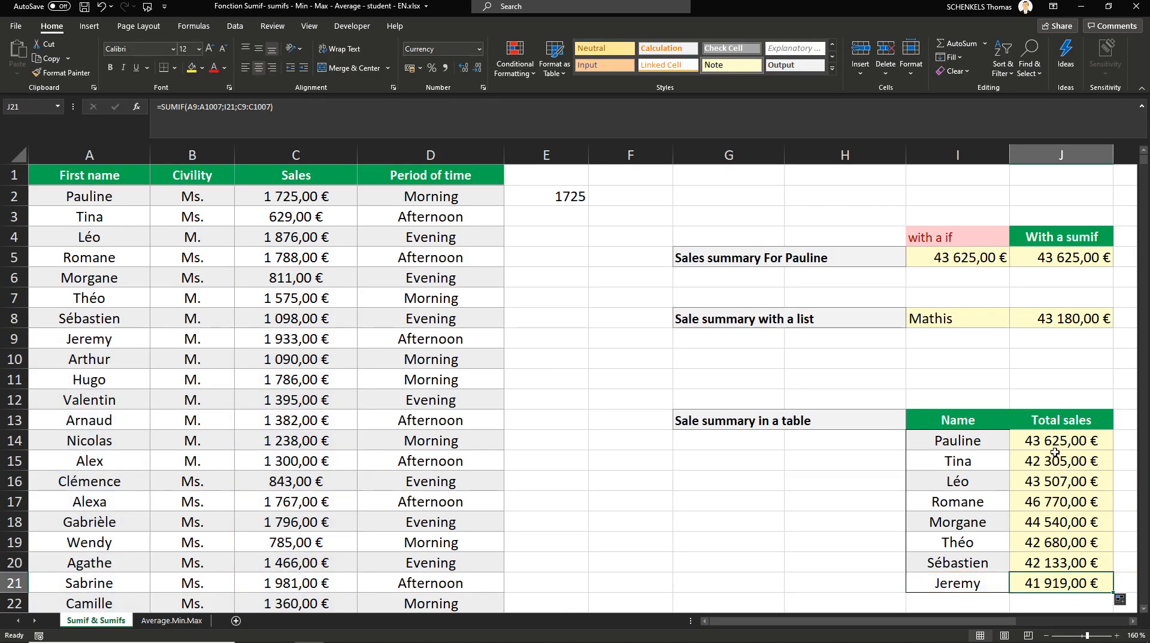
- Make the A2:A1000 and C2:C1000 ranges absolute in the J14 SUMIF formula, keeping I14 relative
{"action": "double_click", "coordinate": [1061, 444]}
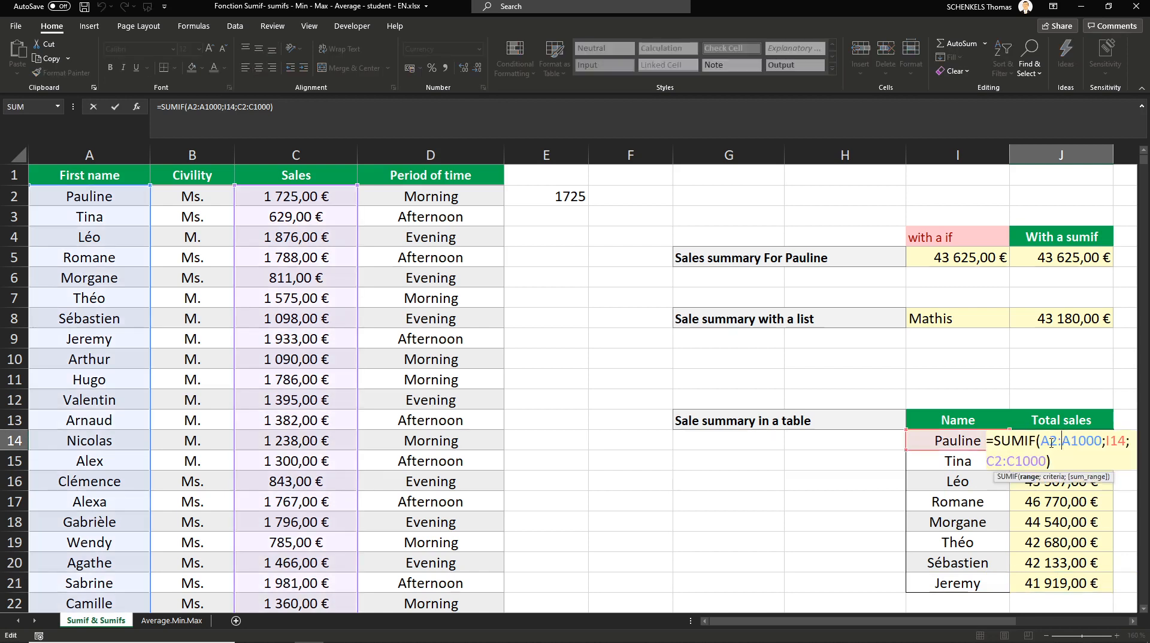
{"action": "left_click", "coordinate": [1029, 477]}
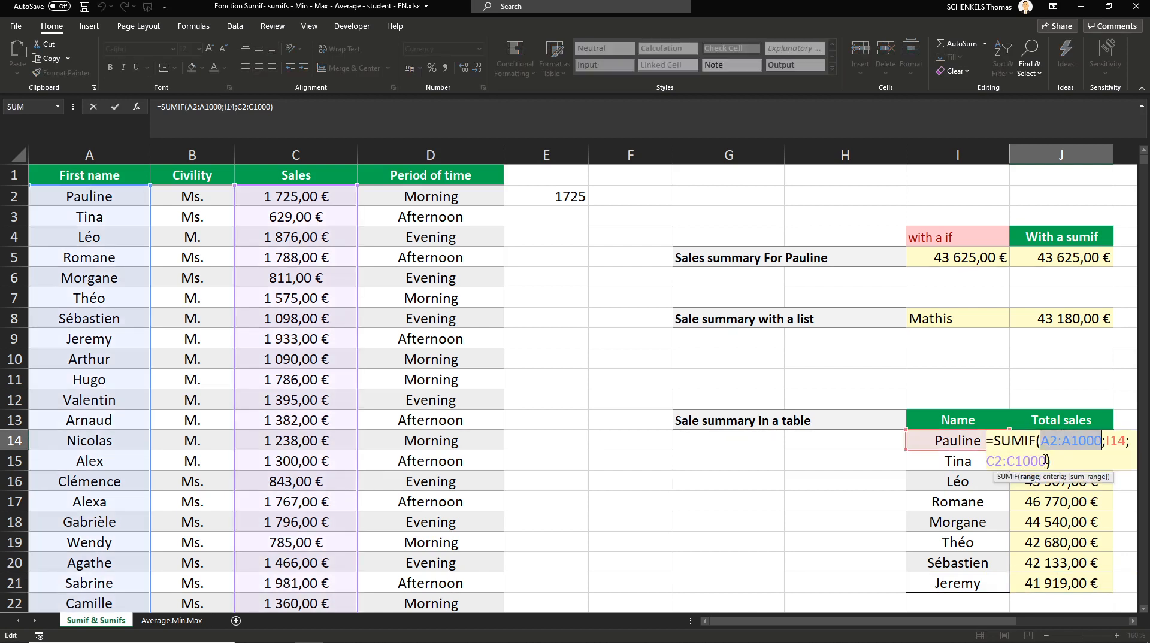
{"action": "key", "text": "F4"}
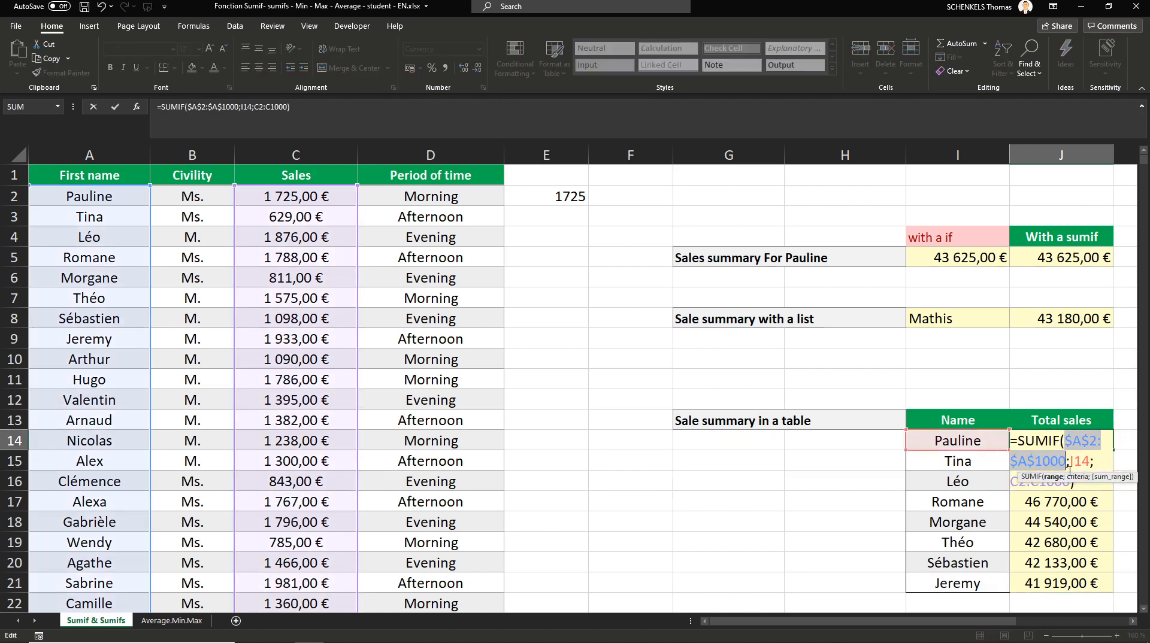
{"action": "left_click", "coordinate": [1109, 478]}
{"action": "key", "text": "F4"}
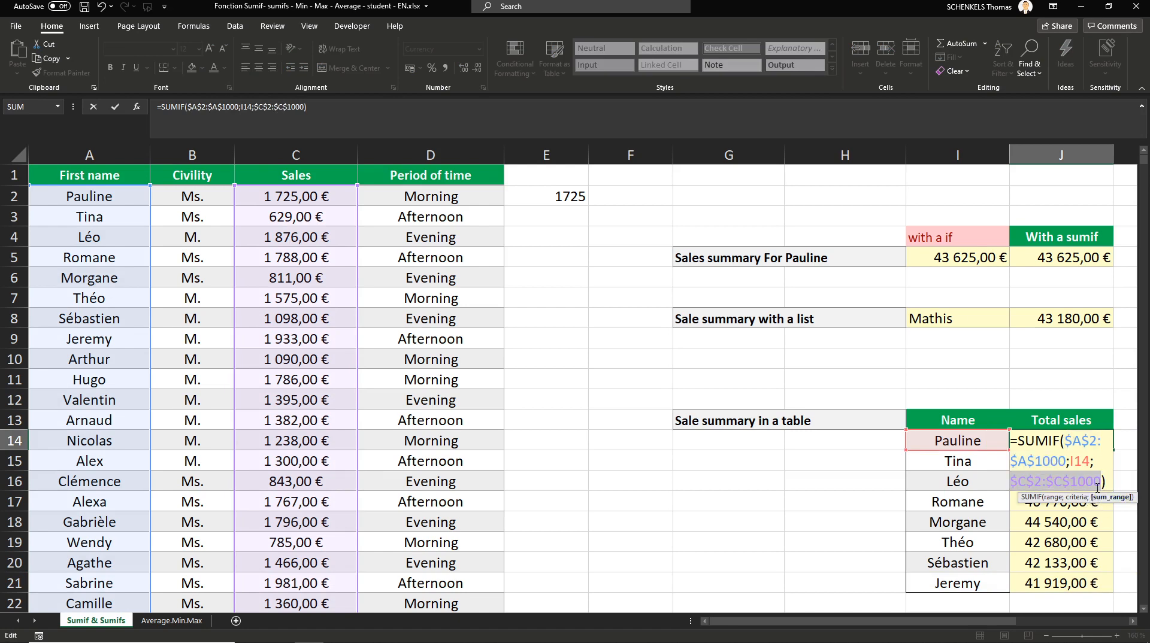
{"action": "key", "text": "Return"}
- Copy the corrected J14 formula down one row to J15 and compare the references in both cells
{"action": "left_click", "coordinate": [1080, 446]}
{"action": "left_click_drag", "start_coordinate": [1113, 452], "coordinate": [1106, 461]}
{"action": "double_click", "coordinate": [1071, 462]}
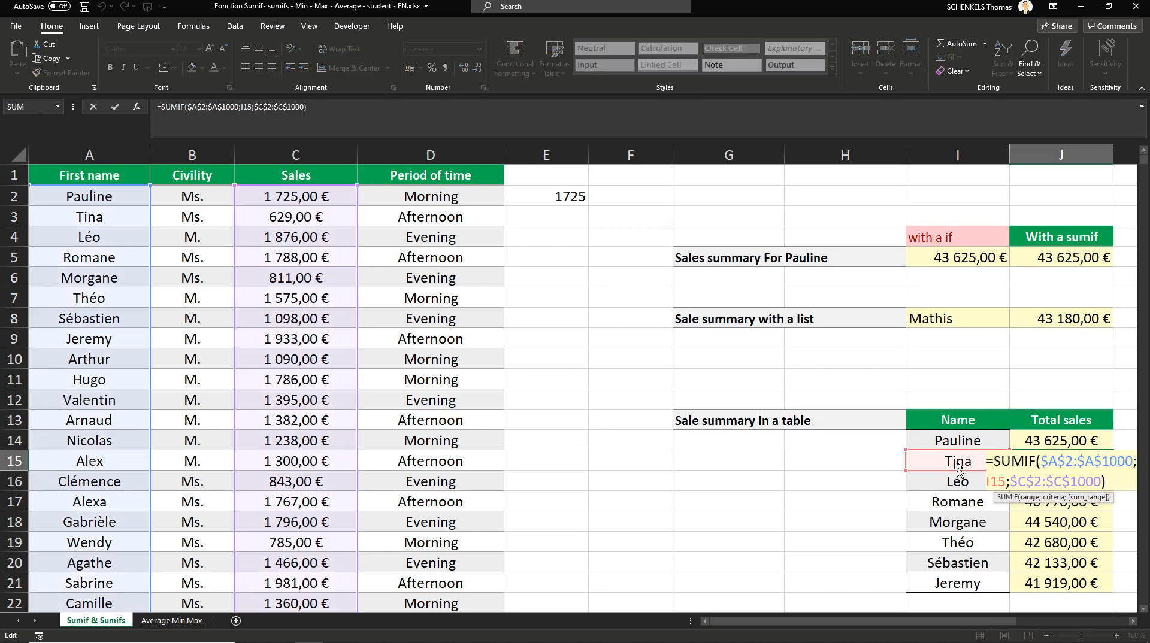
{"action": "left_click", "coordinate": [973, 446]}
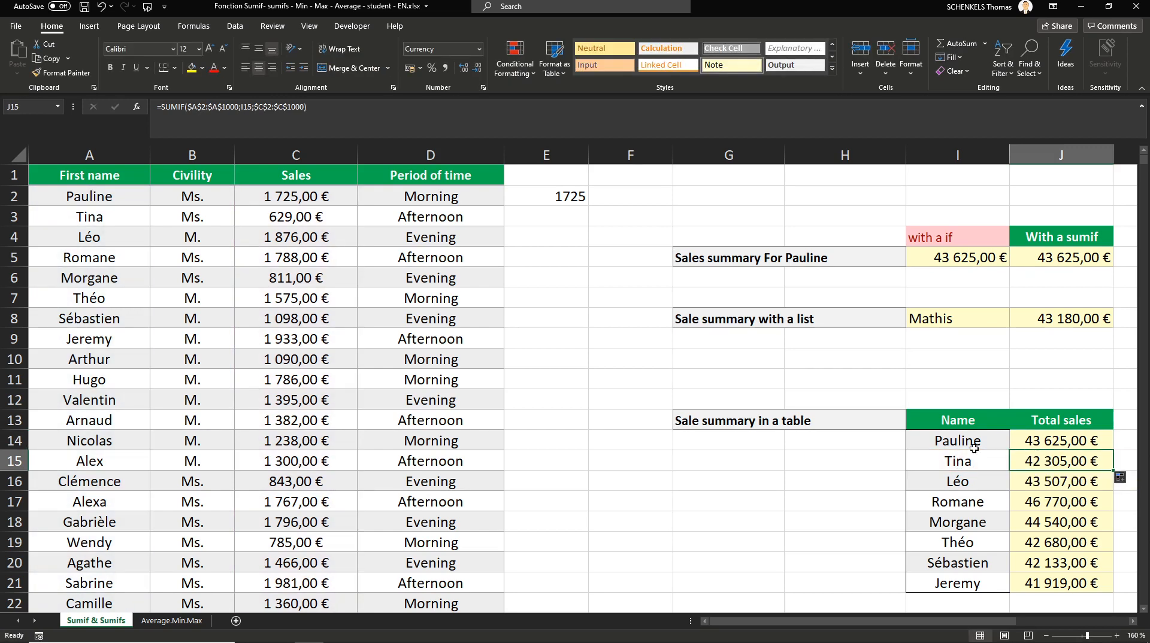
{"action": "double_click", "coordinate": [1049, 442]}
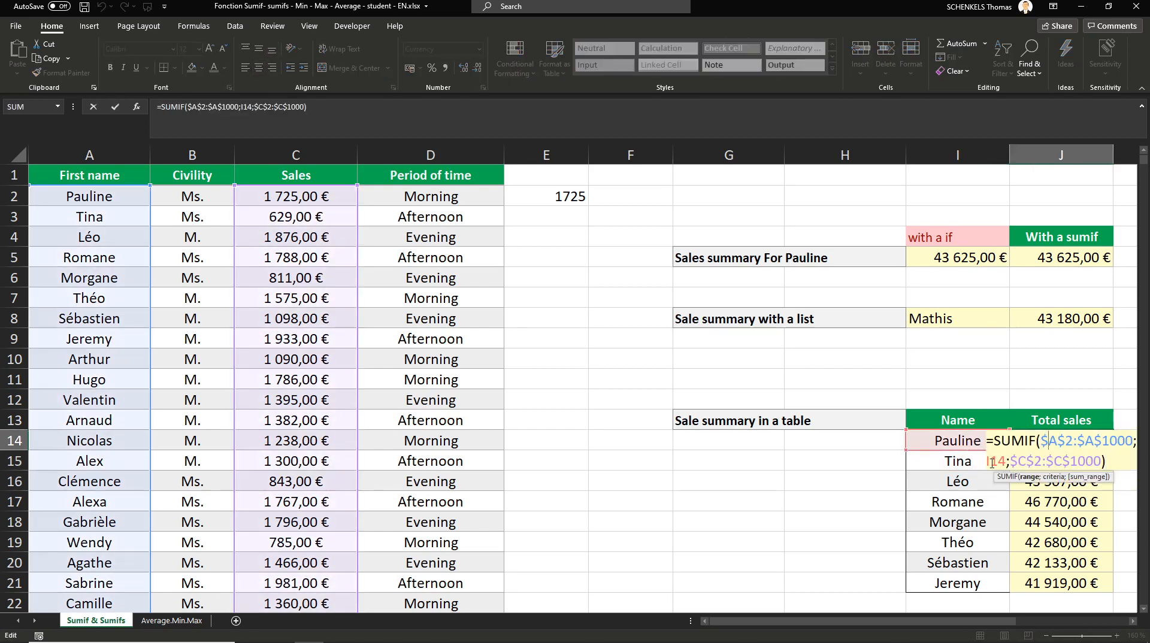
{"action": "key", "text": "Escape"}
{"action": "left_click", "coordinate": [1061, 461]}
{"action": "double_click", "coordinate": [1062, 461]}
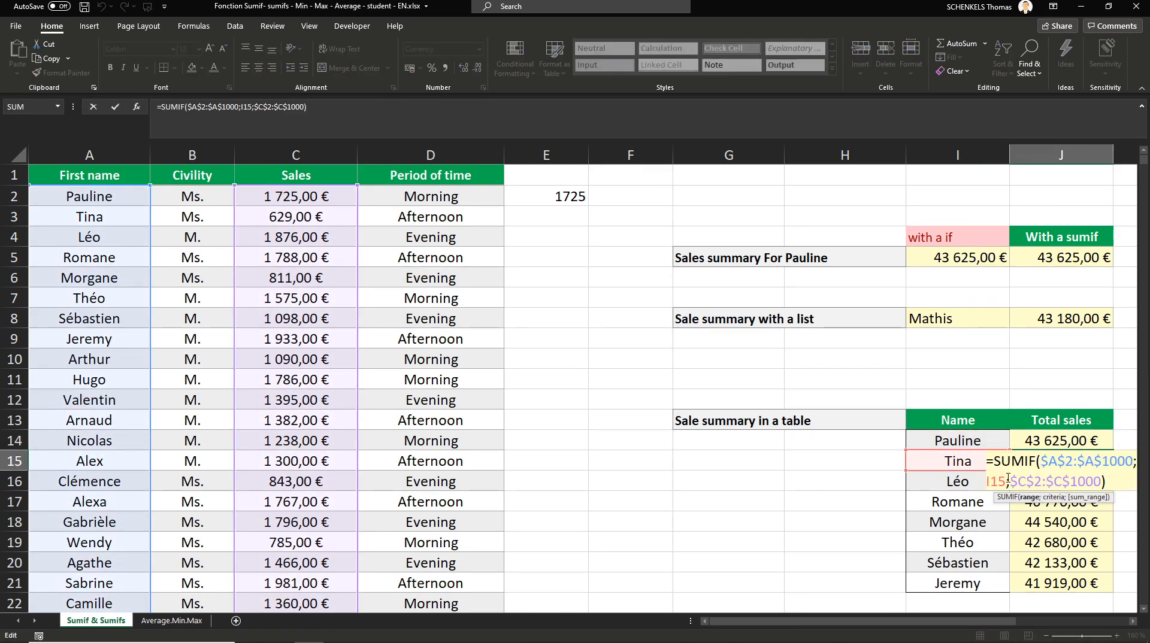
- Fill the J14 formula with absolute ranges down the Total sales column through J21 and check the last cell
{"action": "left_click", "coordinate": [1076, 443]}
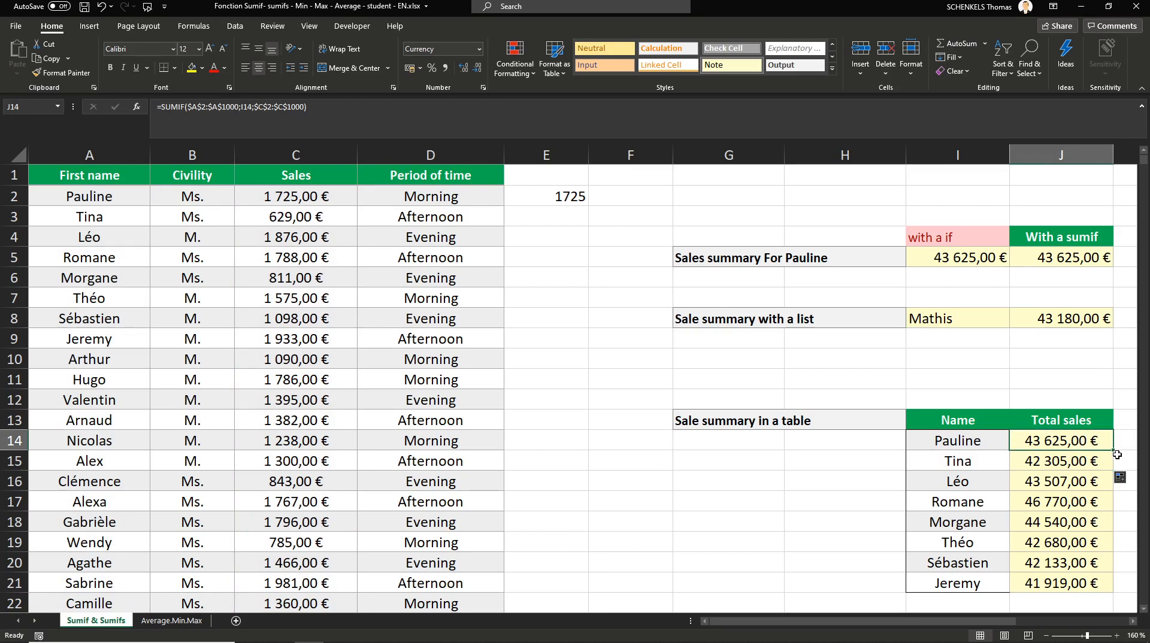
{"action": "double_click", "coordinate": [1113, 452]}
{"action": "left_click", "coordinate": [1071, 583]}
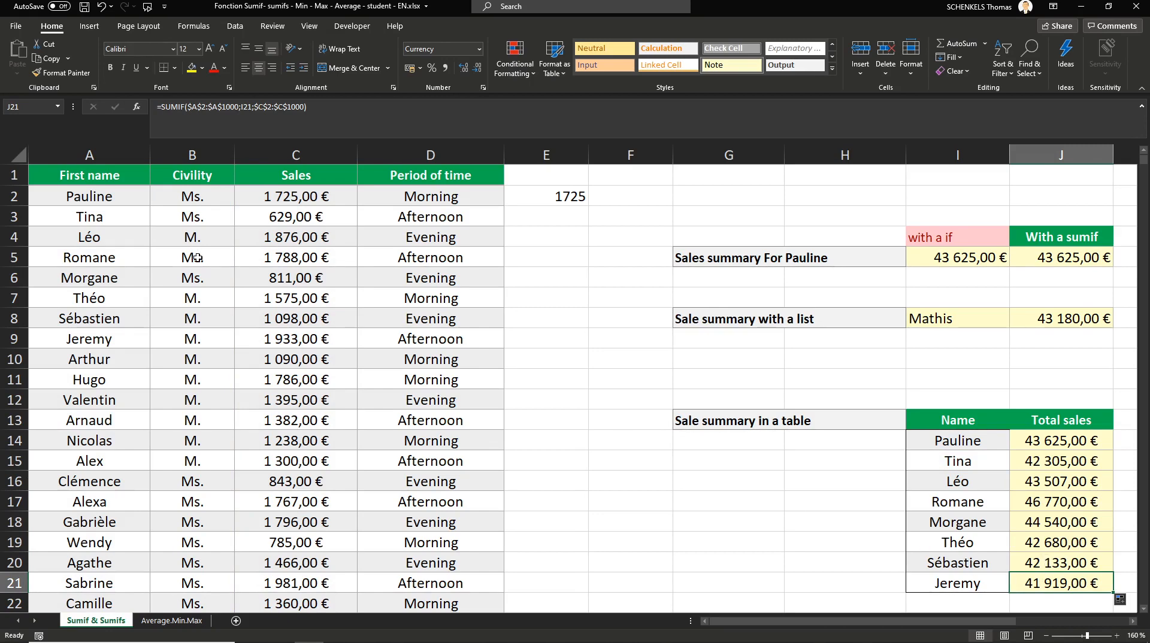
- Review the SUMIF formula in J14 and examine the layout of the Multiple condition with SUMIFS section
{"action": "scroll", "coordinate": [854, 375], "scroll_direction": "down", "scroll_amount": 1}
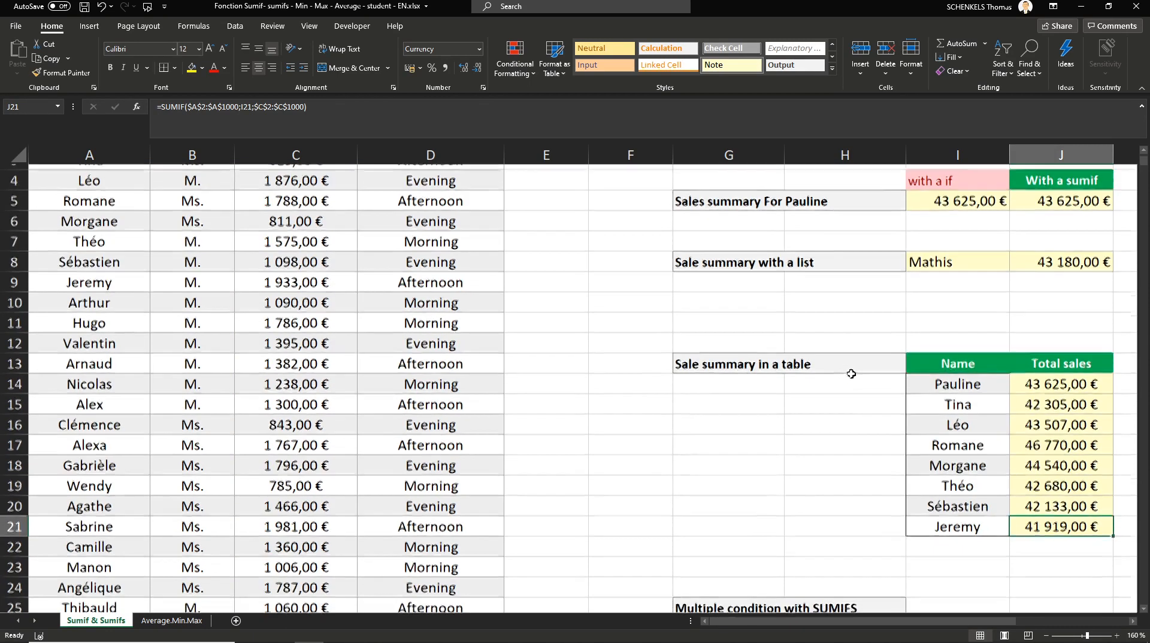
{"action": "double_click", "coordinate": [1042, 382]}
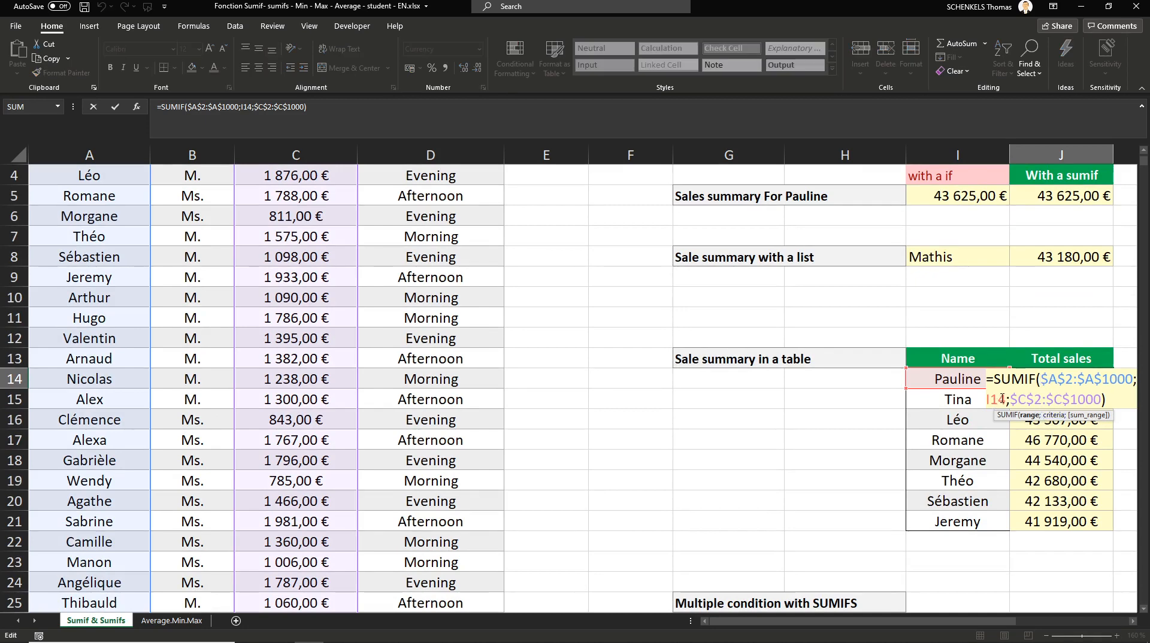
{"action": "key", "text": "Escape"}
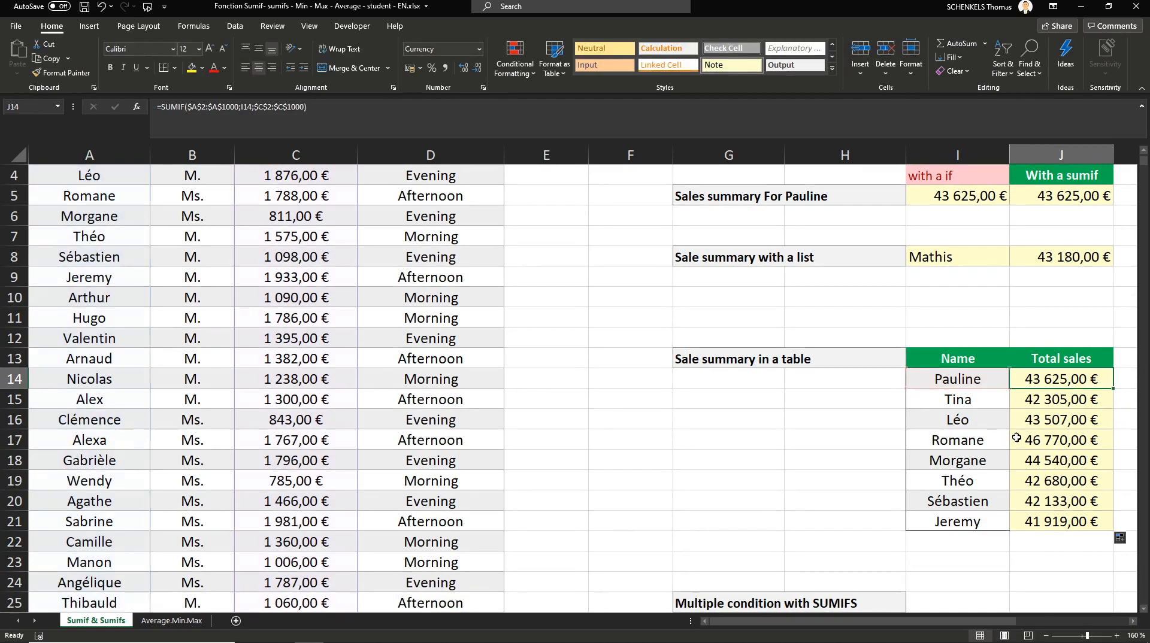
{"action": "scroll", "coordinate": [904, 467], "scroll_direction": "down", "scroll_amount": 1}
{"action": "scroll", "coordinate": [904, 466], "scroll_direction": "down", "scroll_amount": 1}
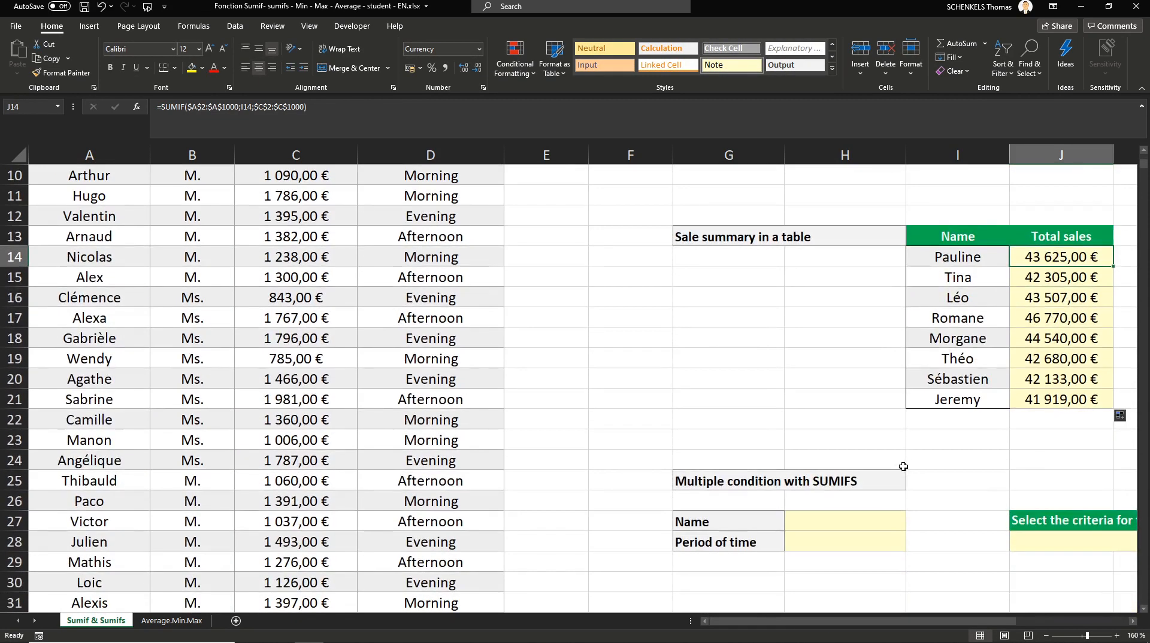
{"action": "scroll", "coordinate": [903, 467], "scroll_direction": "up", "scroll_amount": 3}
{"action": "scroll", "coordinate": [903, 466], "scroll_direction": "down", "scroll_amount": 2}
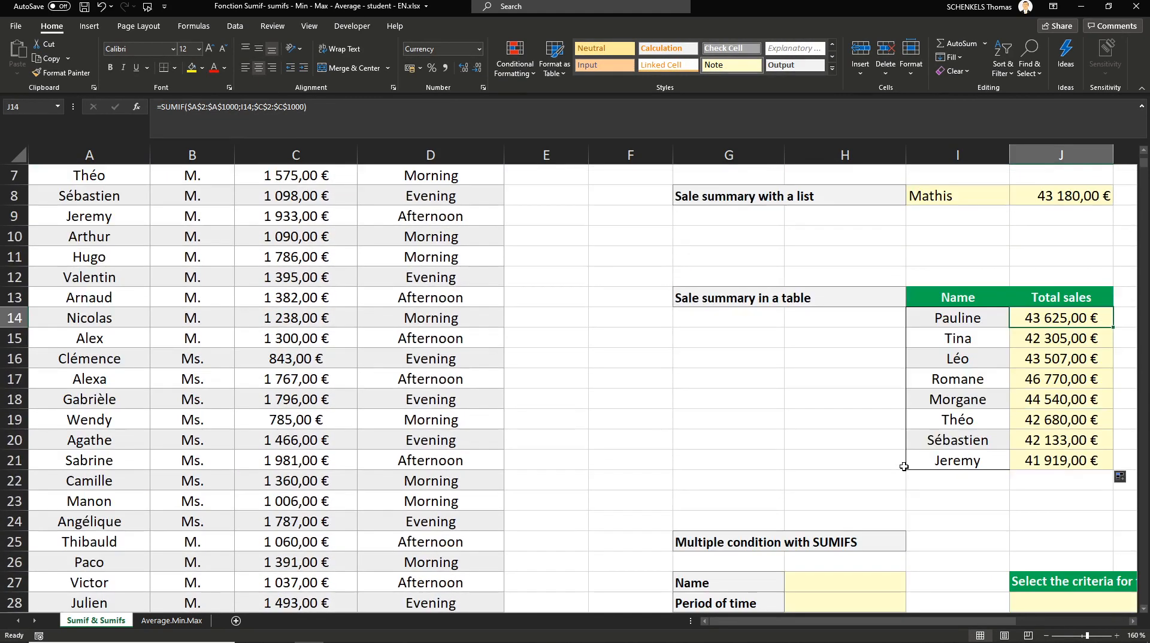
{"action": "scroll", "coordinate": [868, 473], "scroll_direction": "down", "scroll_amount": 1}
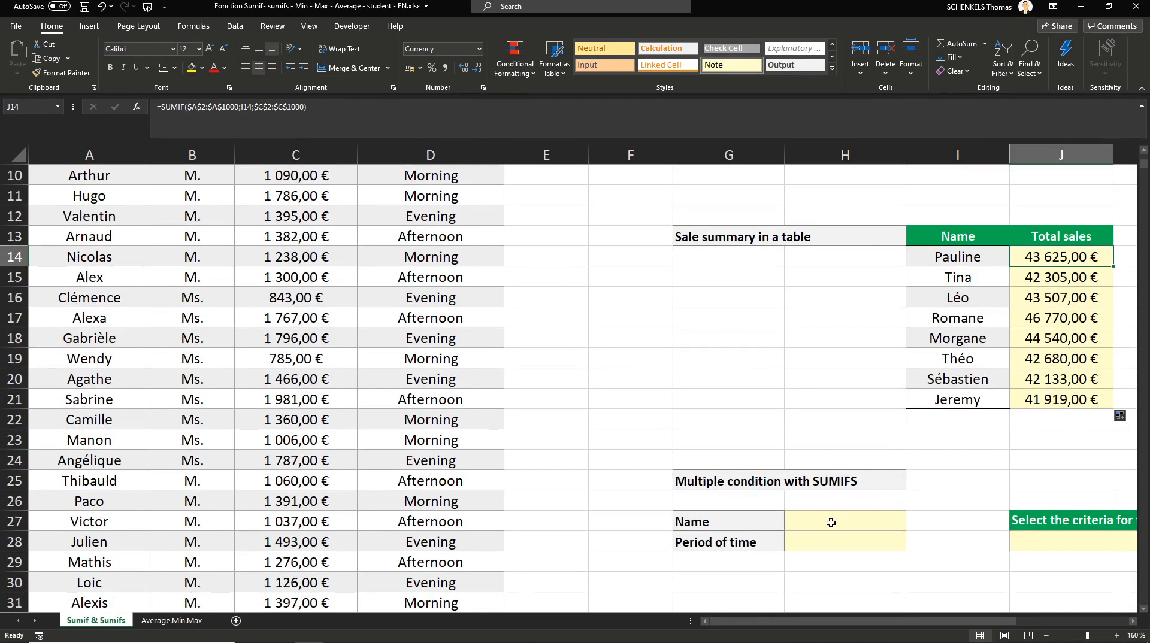
{"action": "left_click_drag", "start_coordinate": [970, 626], "coordinate": [1028, 621]}
{"action": "scroll", "coordinate": [762, 452], "scroll_direction": "up", "scroll_amount": 3}
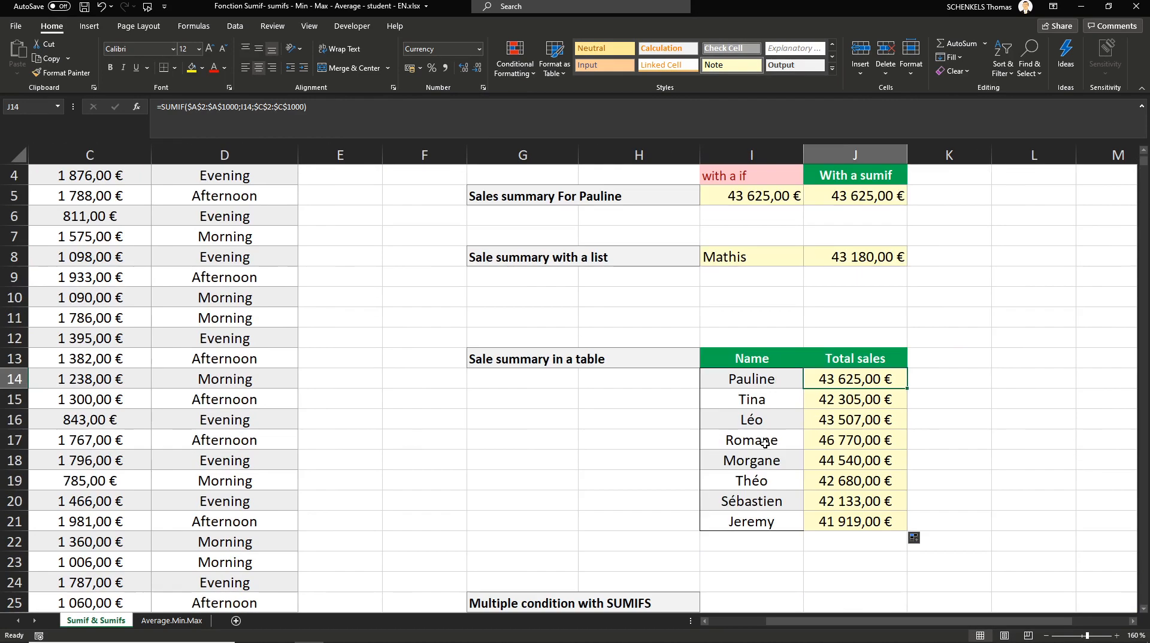
{"action": "scroll", "coordinate": [766, 443], "scroll_direction": "down", "scroll_amount": 5}
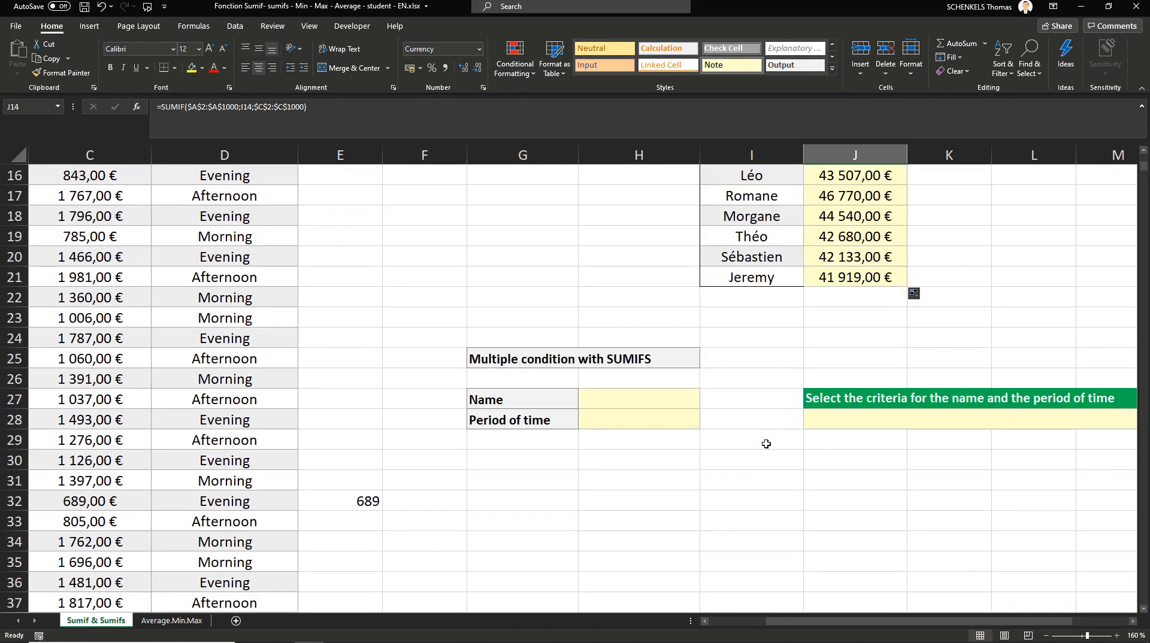
- Set the data validation of the SUMIFS Name cell, H27, to allow a List
{"action": "left_click", "coordinate": [615, 405]}
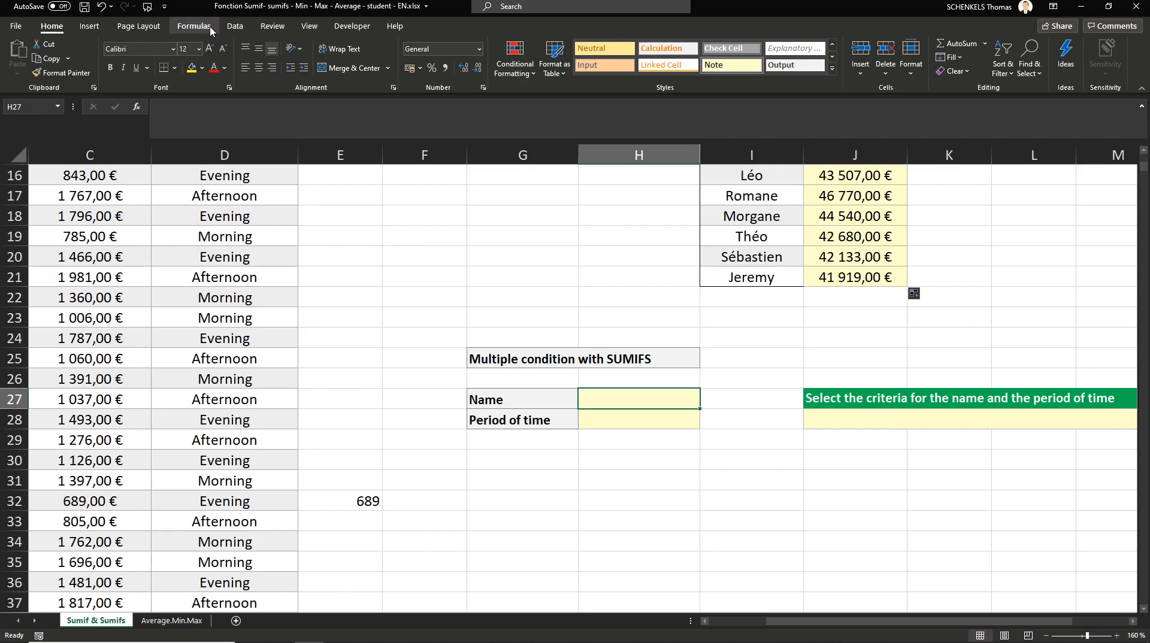
{"action": "left_click", "coordinate": [235, 27]}
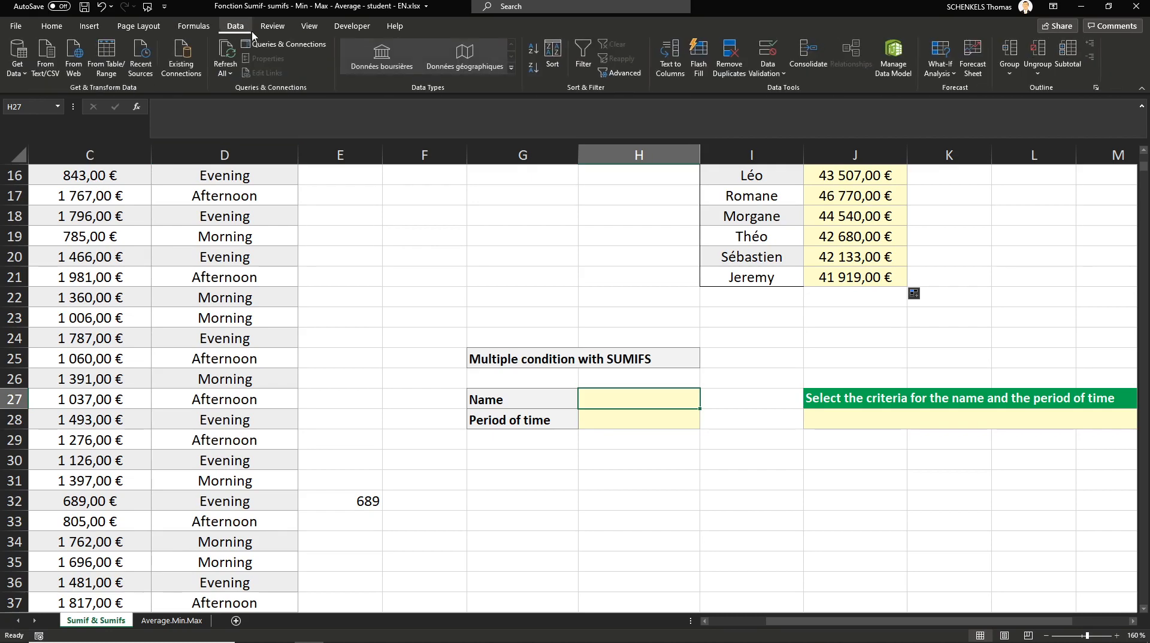
{"action": "left_click", "coordinate": [756, 59]}
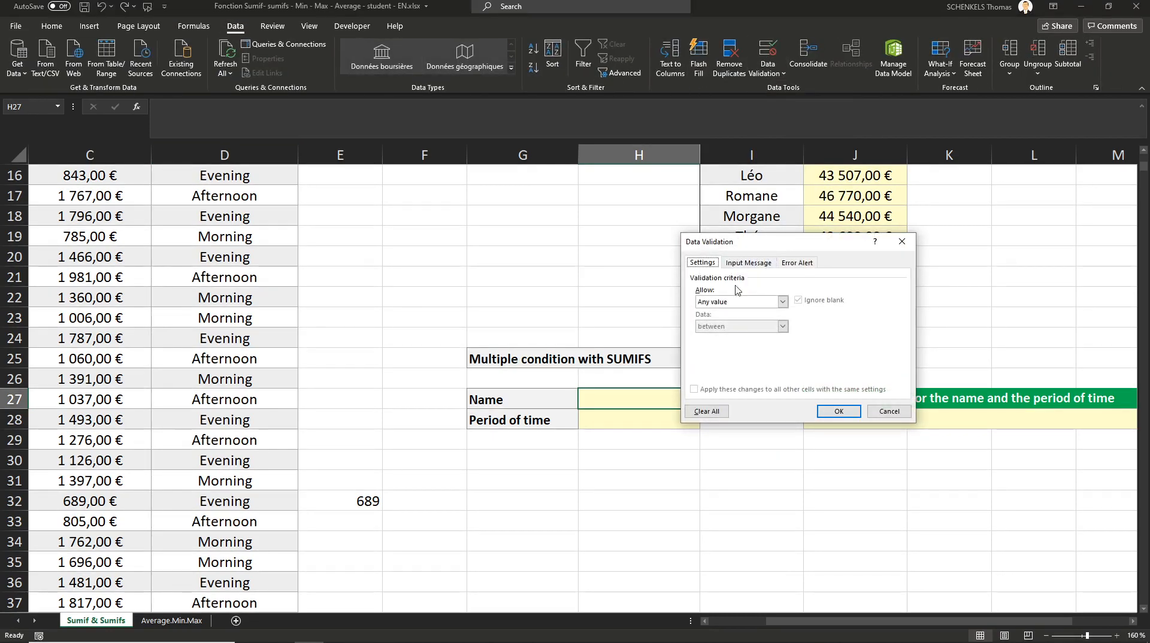
{"action": "left_click", "coordinate": [727, 303]}
{"action": "left_click", "coordinate": [719, 337]}
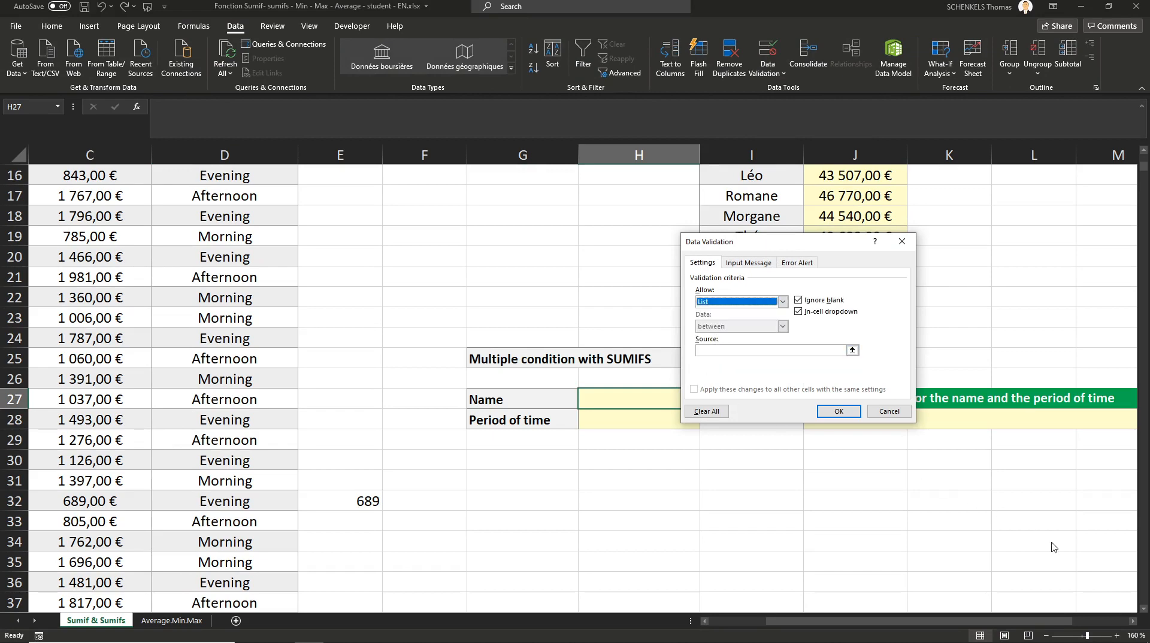
- Use the first names in $A$2:$A$31 as the list source for H27 and preview the resulting drop-down
{"action": "left_click", "coordinate": [719, 351]}
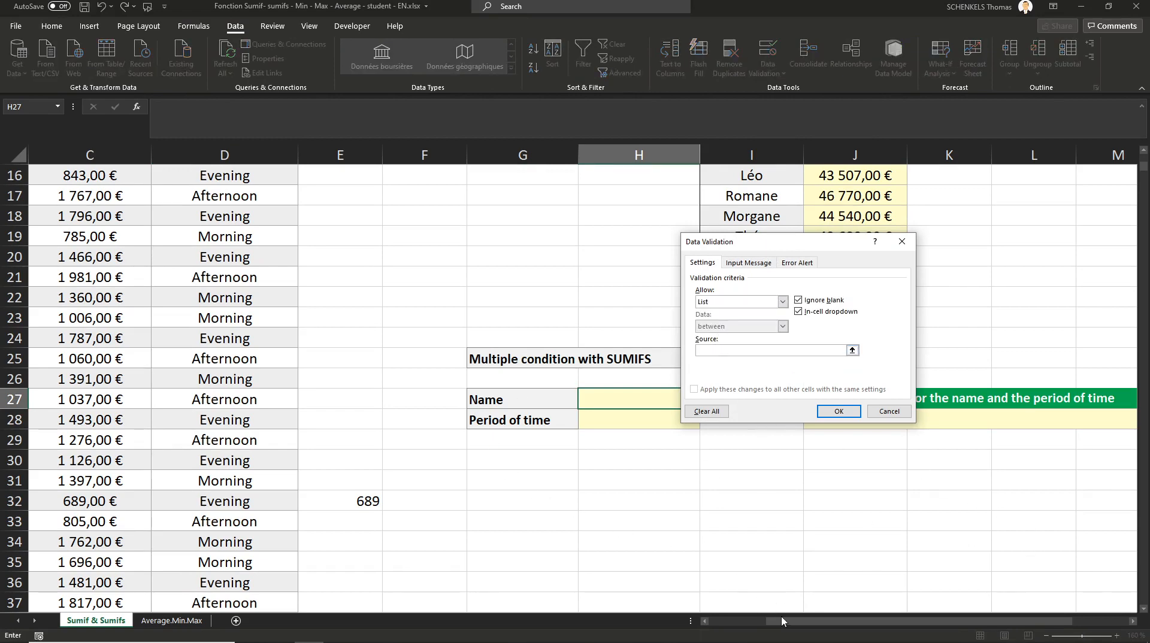
{"action": "left_click_drag", "start_coordinate": [784, 621], "coordinate": [635, 616]}
{"action": "scroll", "coordinate": [144, 325], "scroll_direction": "up", "scroll_amount": 5}
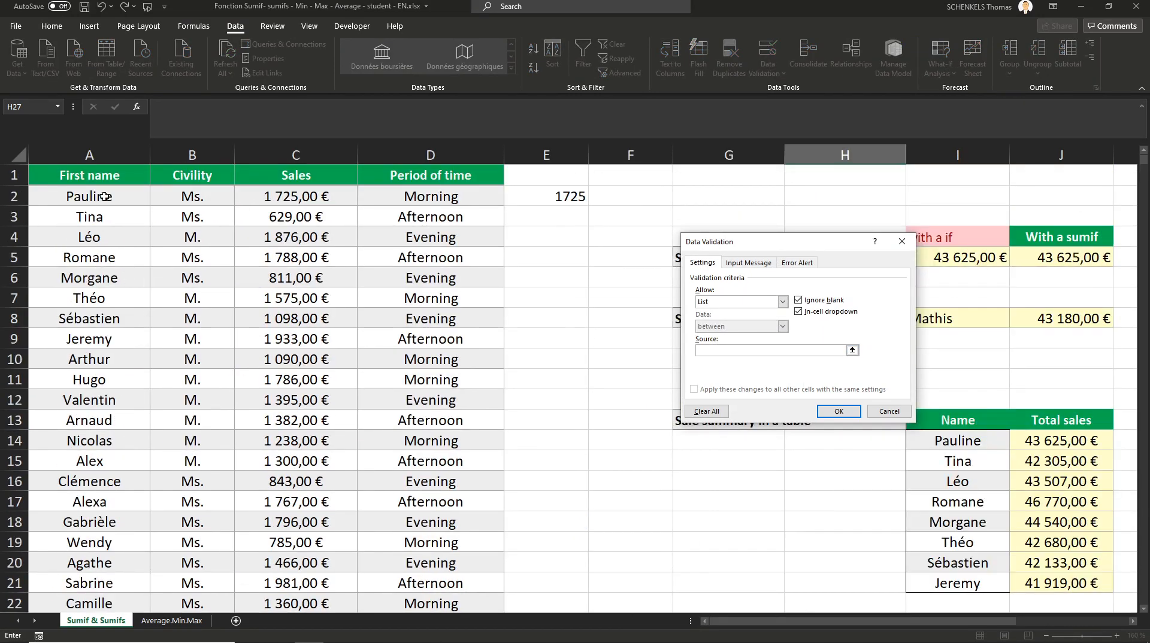
{"action": "left_click_drag", "start_coordinate": [102, 196], "coordinate": [102, 521]}
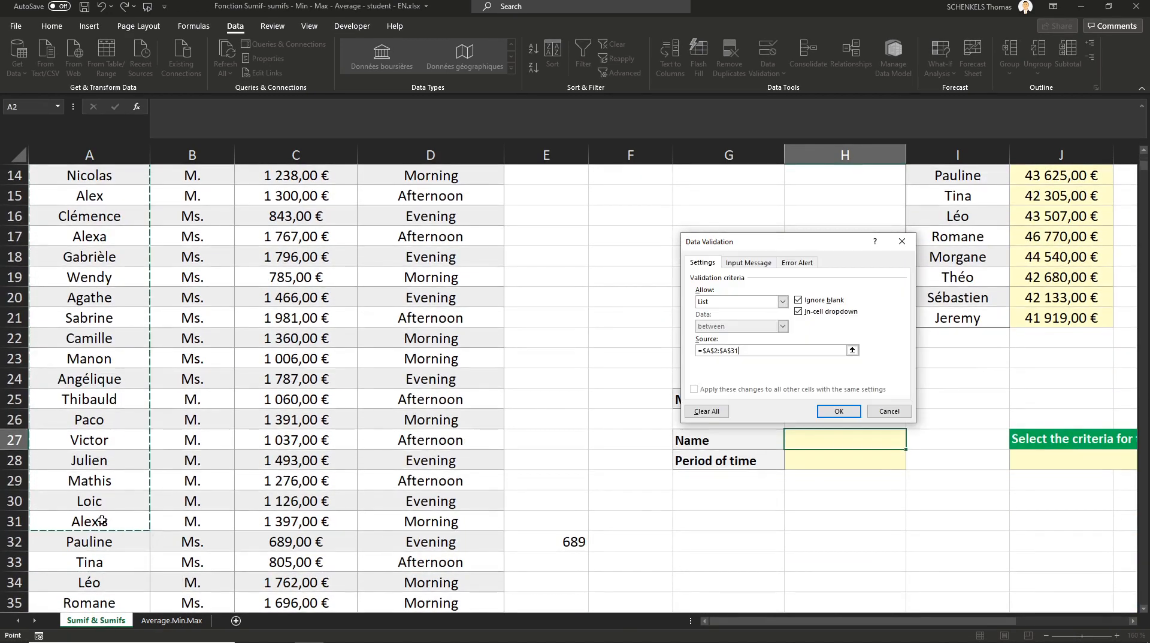
{"action": "left_click", "coordinate": [838, 411]}
{"action": "left_click", "coordinate": [910, 443]}
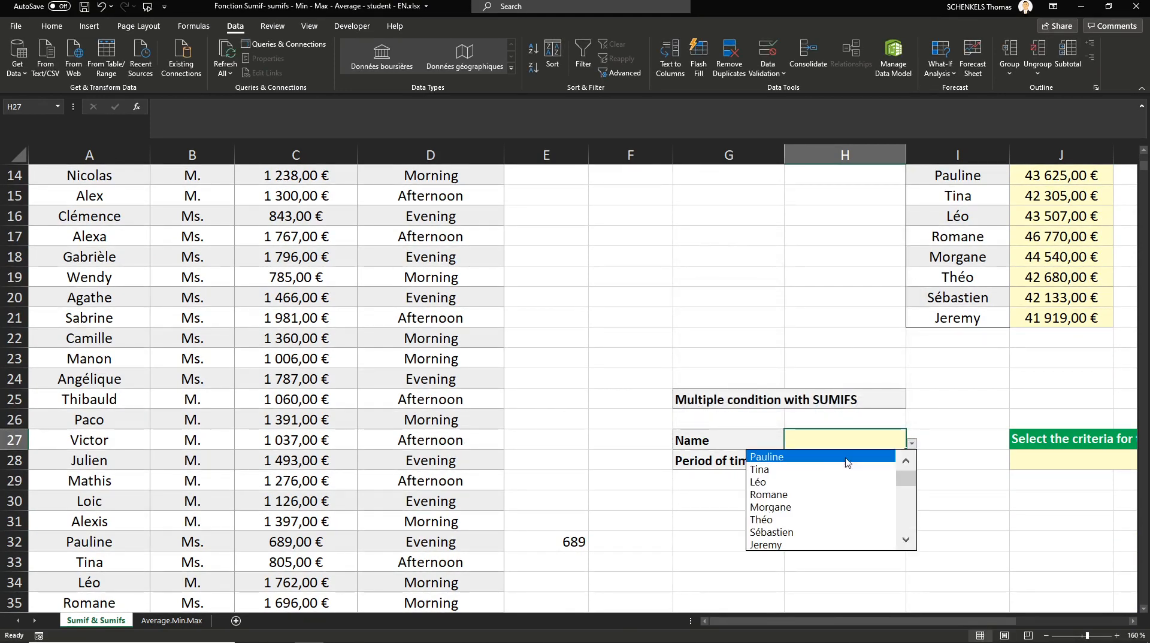
{"action": "key", "text": "Escape"}
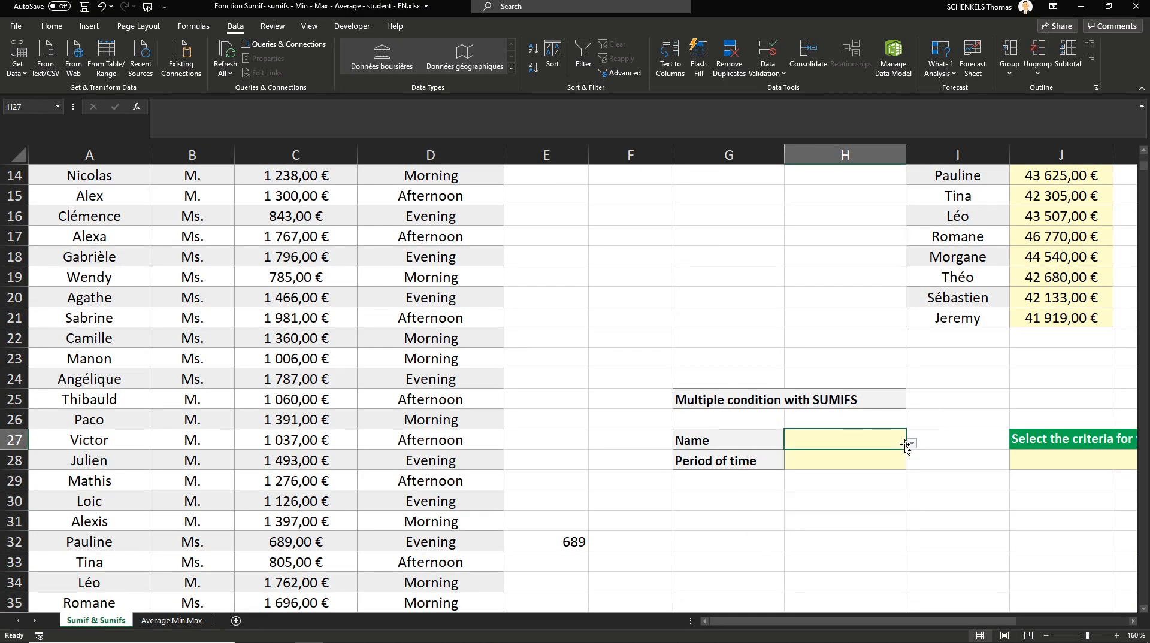
- Set the data validation of the SUMIFS Period of time cell, H28, to allow a List
{"action": "left_click", "coordinate": [852, 467]}
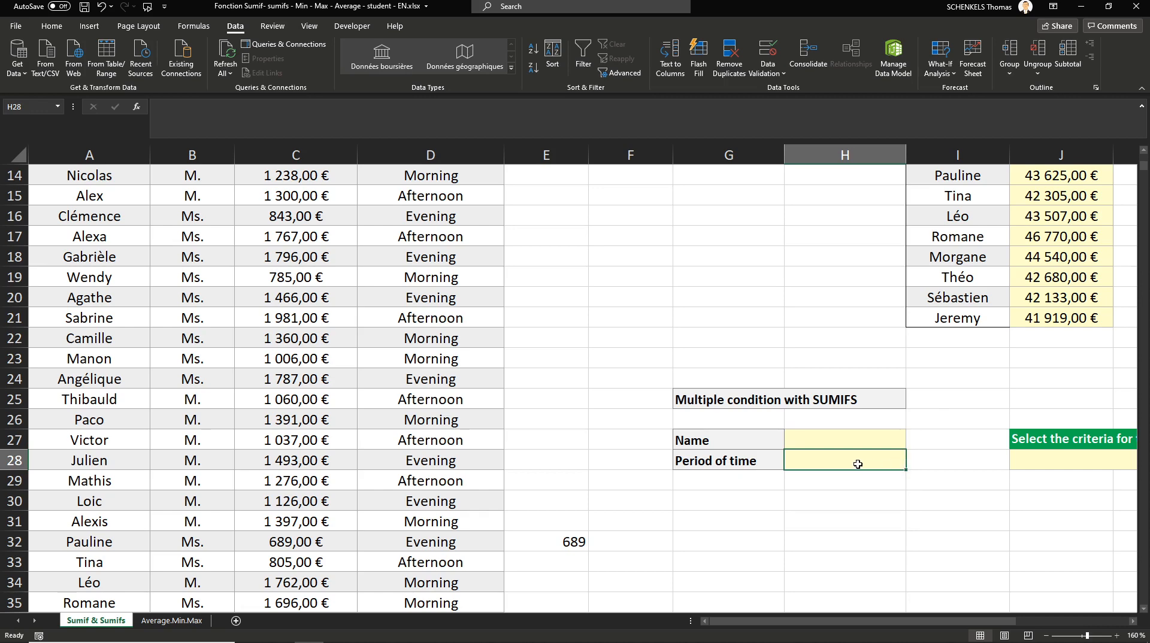
{"action": "scroll", "coordinate": [545, 258], "scroll_direction": "up", "scroll_amount": 5}
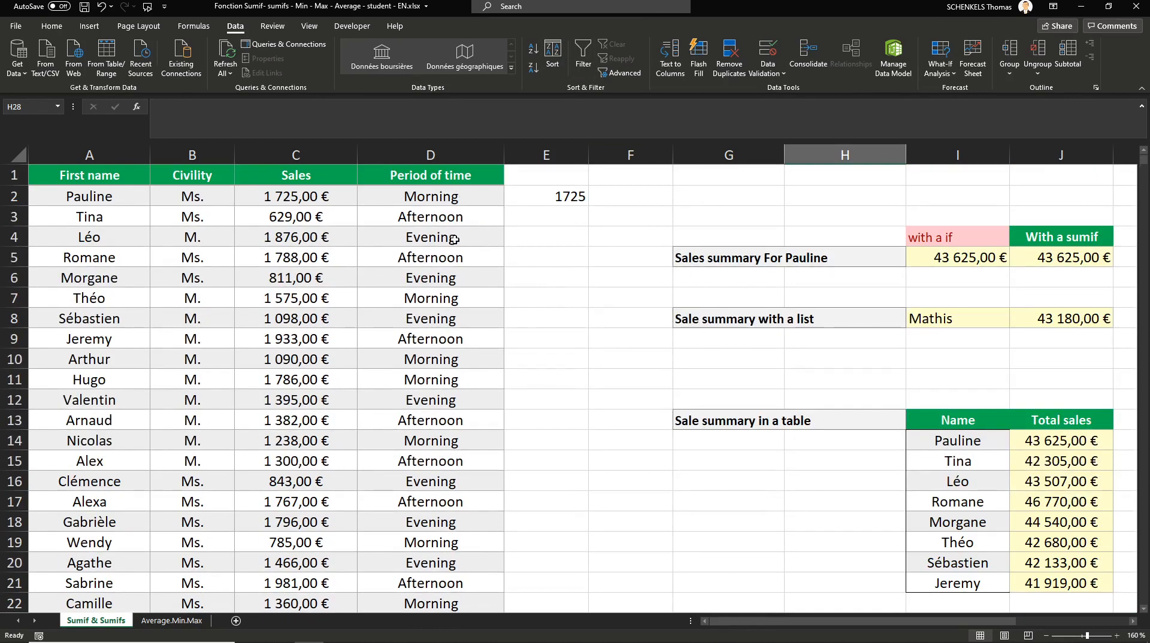
{"action": "scroll", "coordinate": [670, 455], "scroll_direction": "down", "scroll_amount": 5}
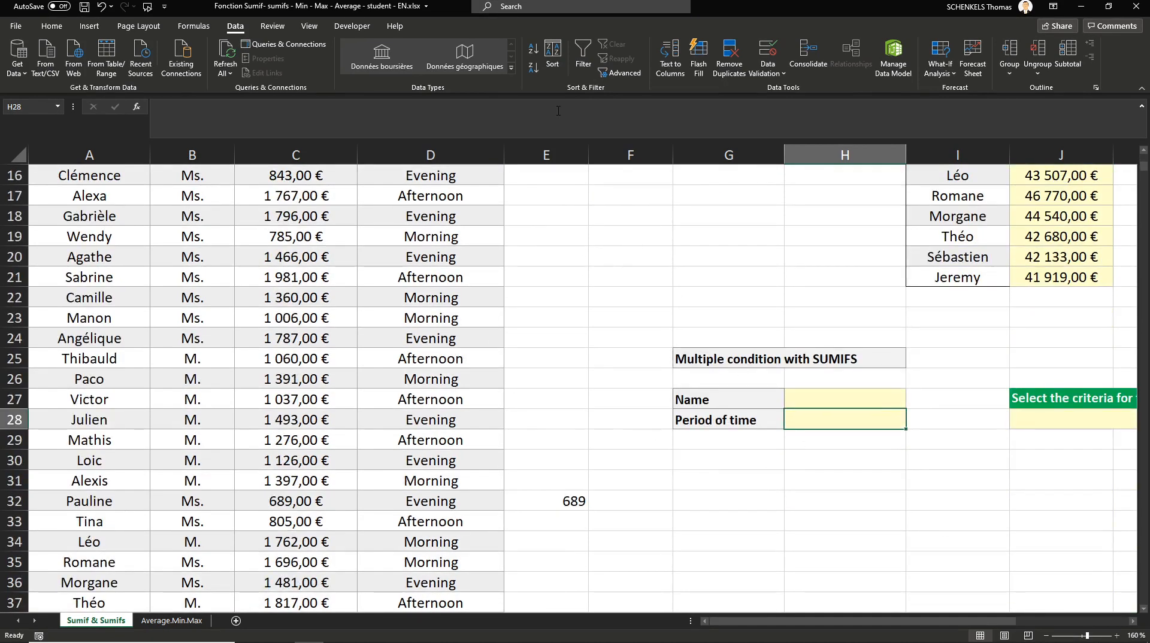
{"action": "left_click", "coordinate": [767, 52]}
{"action": "left_click", "coordinate": [782, 301]}
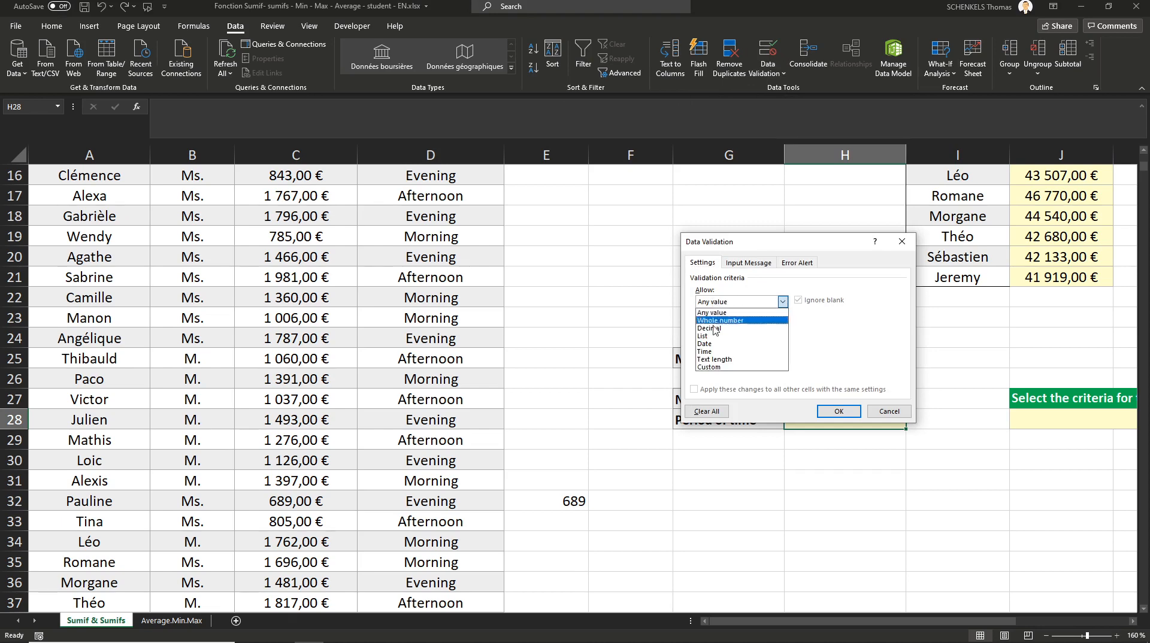
{"action": "left_click", "coordinate": [712, 335]}
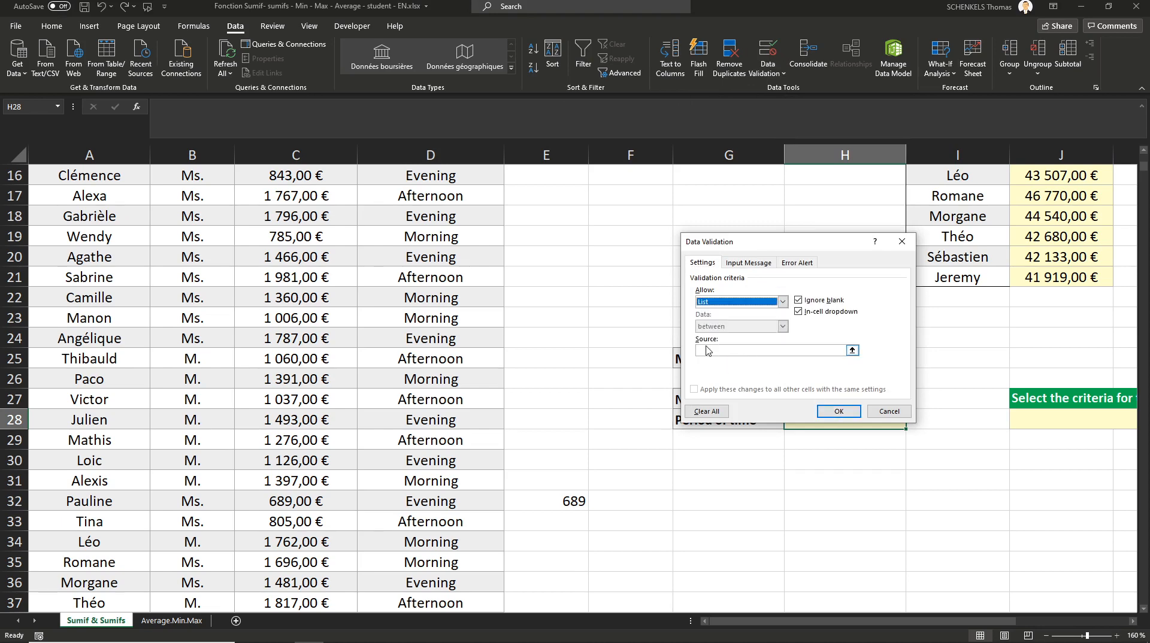
- Use the periods Morning, Afternoon and Evening in D2:D4 as the list source for H28 and apply the validation
{"action": "left_click", "coordinate": [708, 351]}
{"action": "scroll", "coordinate": [487, 297], "scroll_direction": "up", "scroll_amount": 5}
{"action": "left_click_drag", "start_coordinate": [449, 205], "coordinate": [437, 237]}
{"action": "left_click", "coordinate": [838, 411]}
{"action": "scroll", "coordinate": [880, 461], "scroll_direction": "down", "scroll_amount": 5}
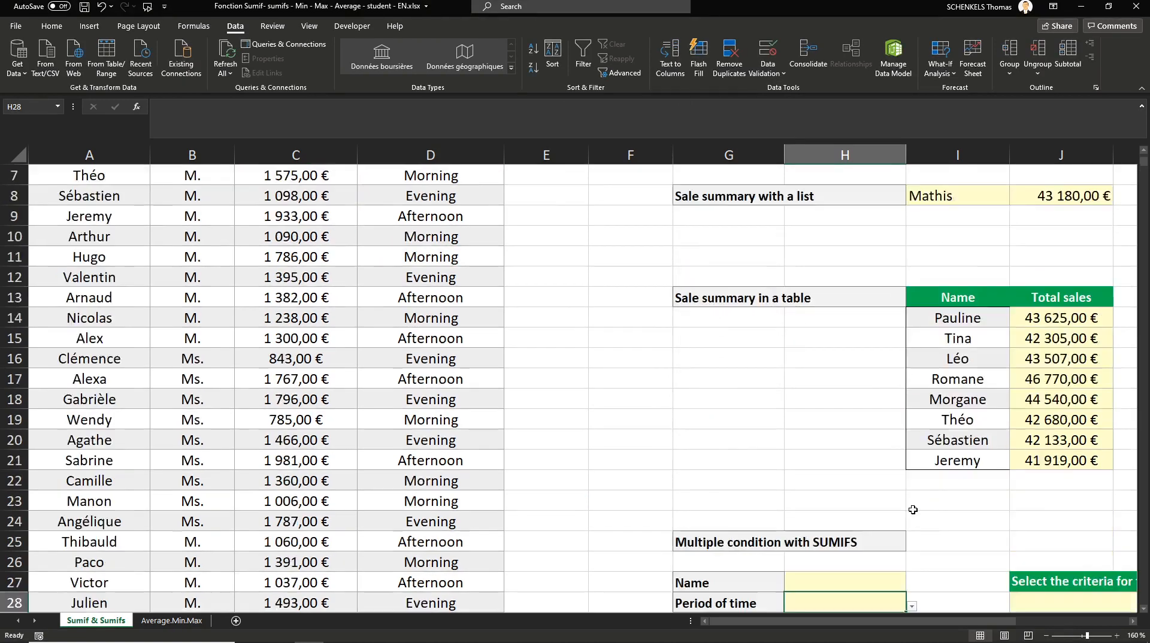
- Start a SUMIFS formula in the merged result cell J28 beneath the criteria heading
{"action": "left_click", "coordinate": [1125, 622]}
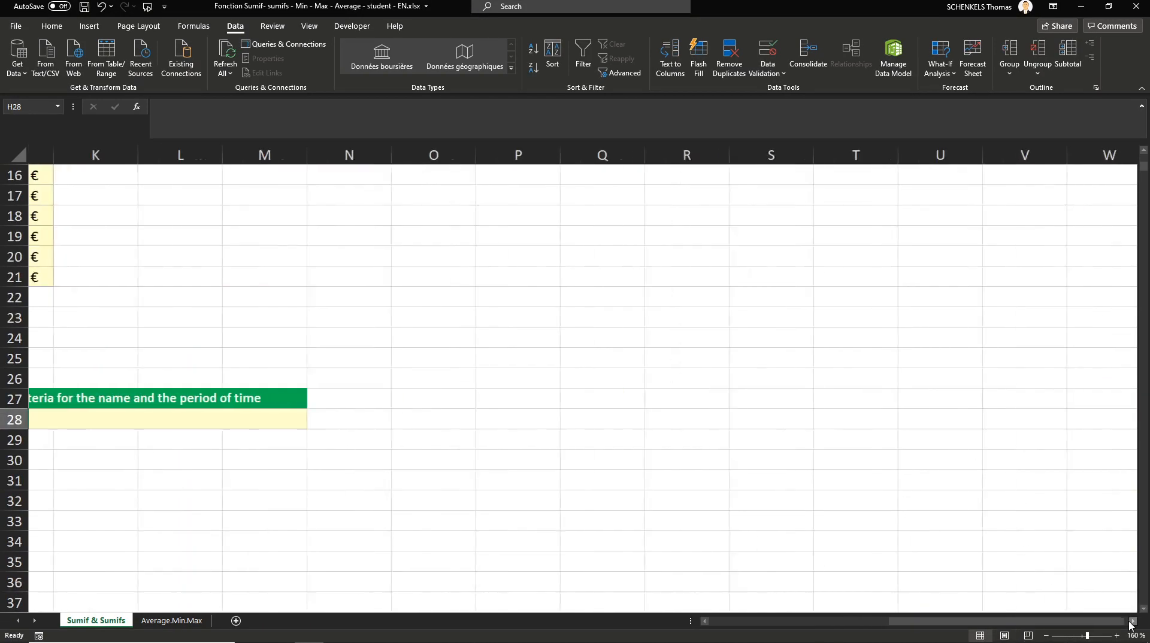
{"action": "left_click_drag", "start_coordinate": [923, 622], "coordinate": [832, 623]}
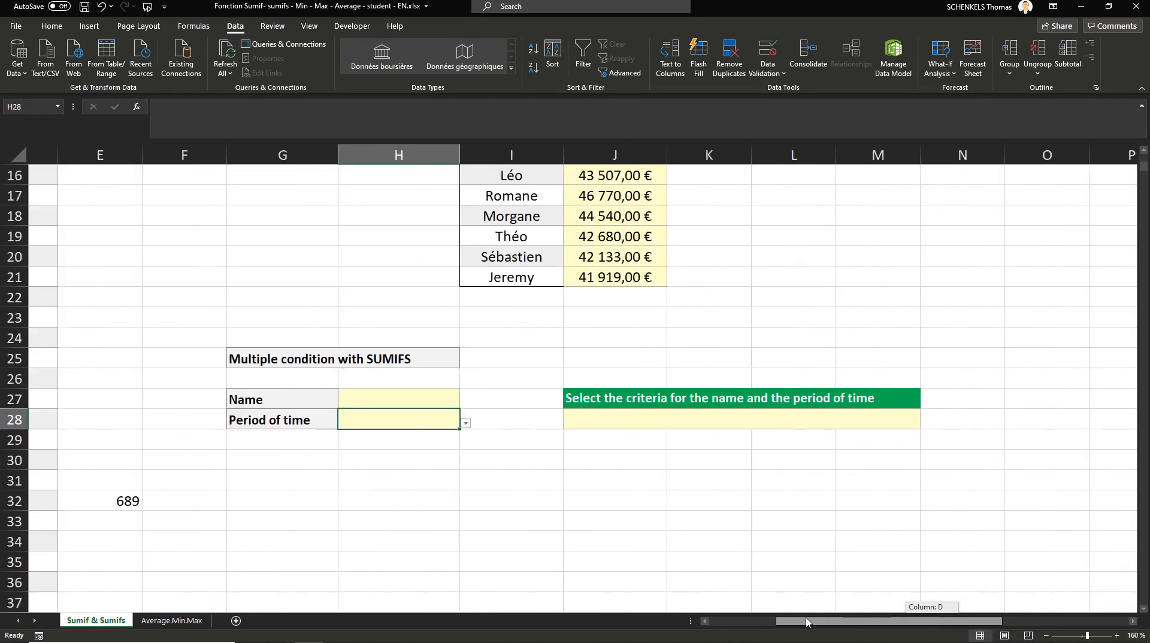
{"action": "left_click", "coordinate": [596, 426]}
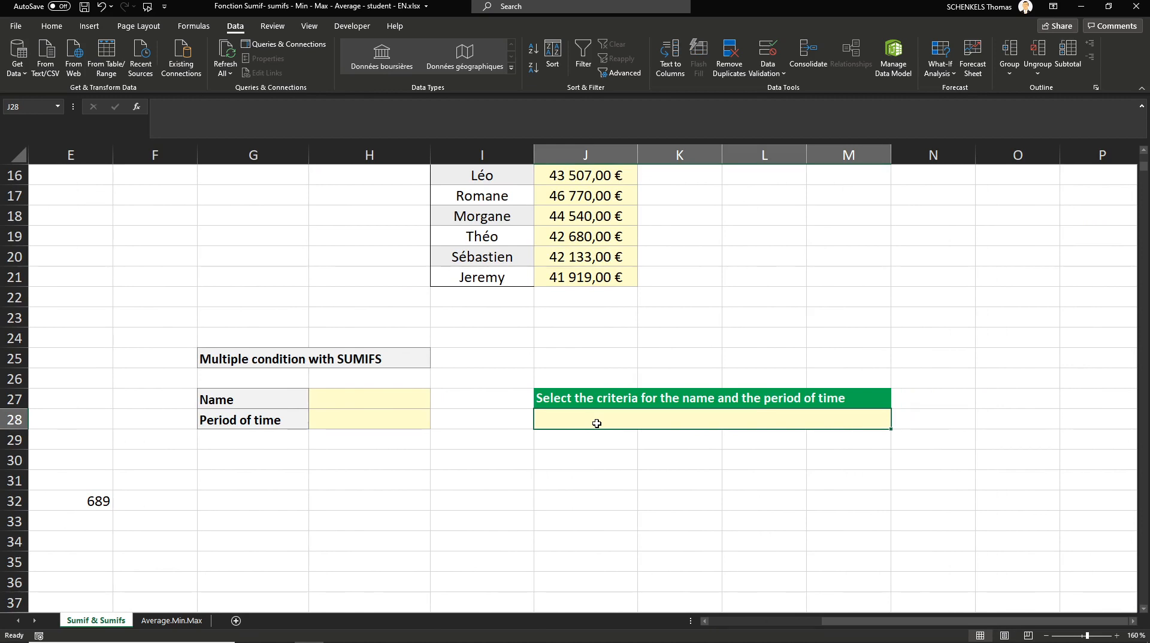
{"action": "type", "text": "=sum"}
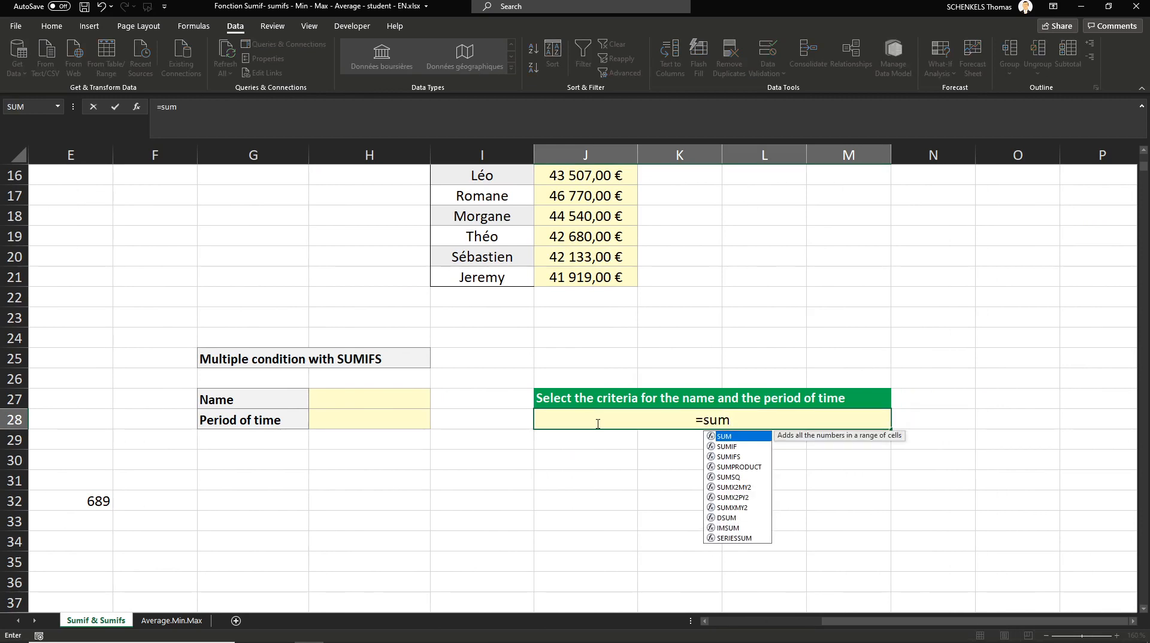
{"action": "double_click", "coordinate": [728, 456]}
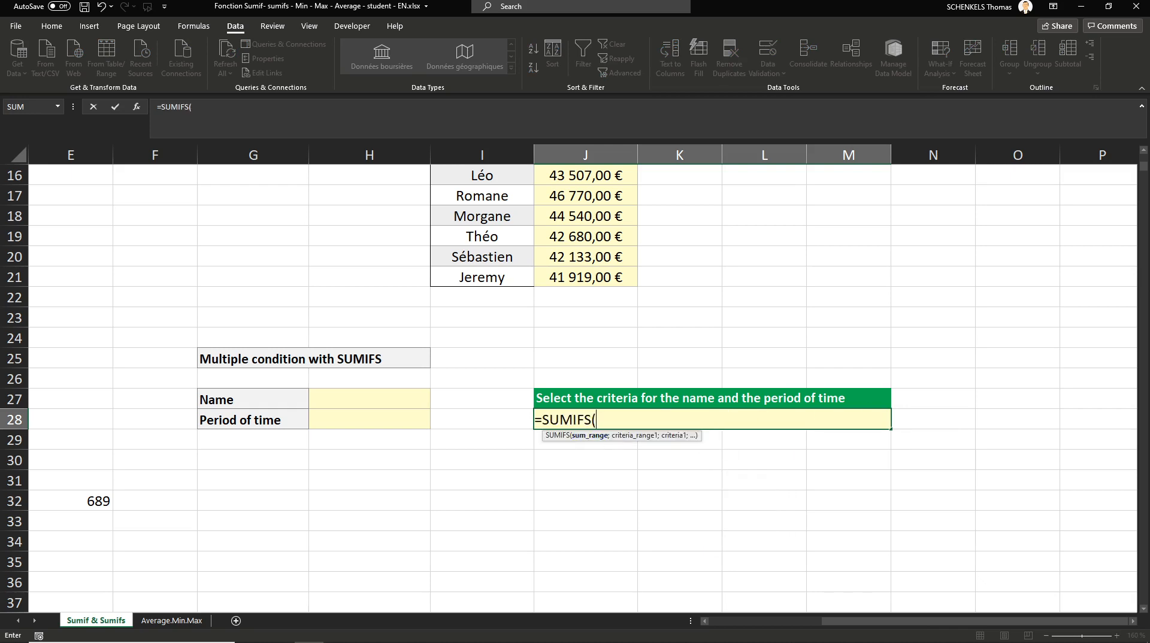
- Set the Sales values in C2:C1000 as the sum range of the SUMIFS formula
{"action": "key", "text": "alt+Tab"}
{"action": "left_click_drag", "start_coordinate": [856, 623], "coordinate": [727, 621]}
{"action": "scroll", "coordinate": [371, 287], "scroll_direction": "up", "scroll_amount": 5}
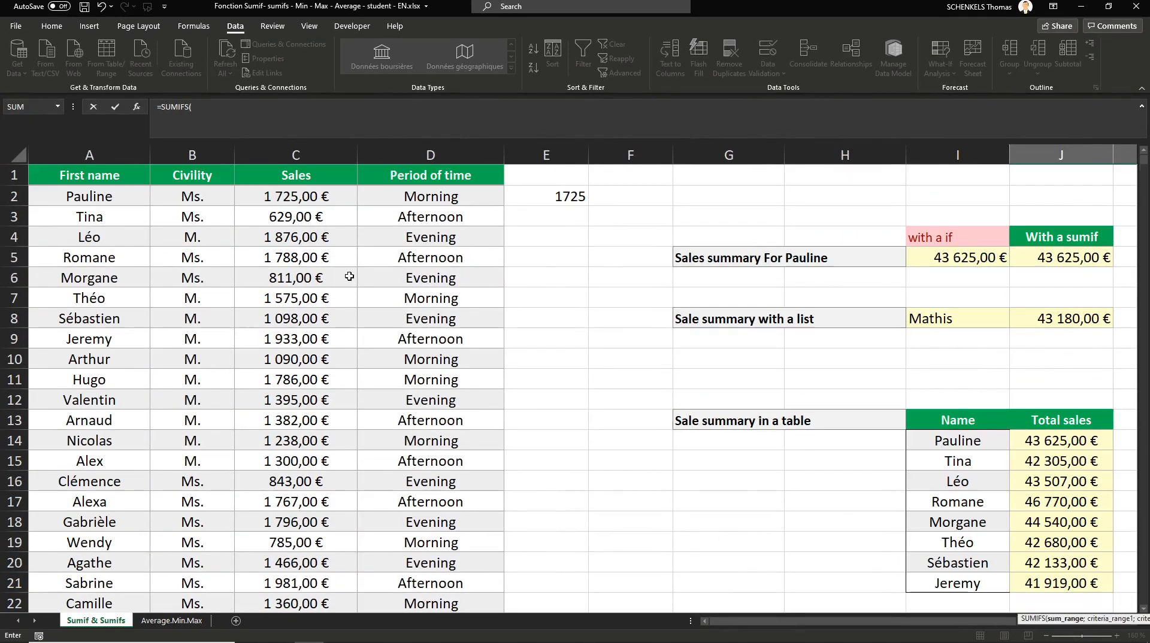
{"action": "left_click", "coordinate": [310, 196]}
{"action": "key", "text": "ctrl+shift+Down"}
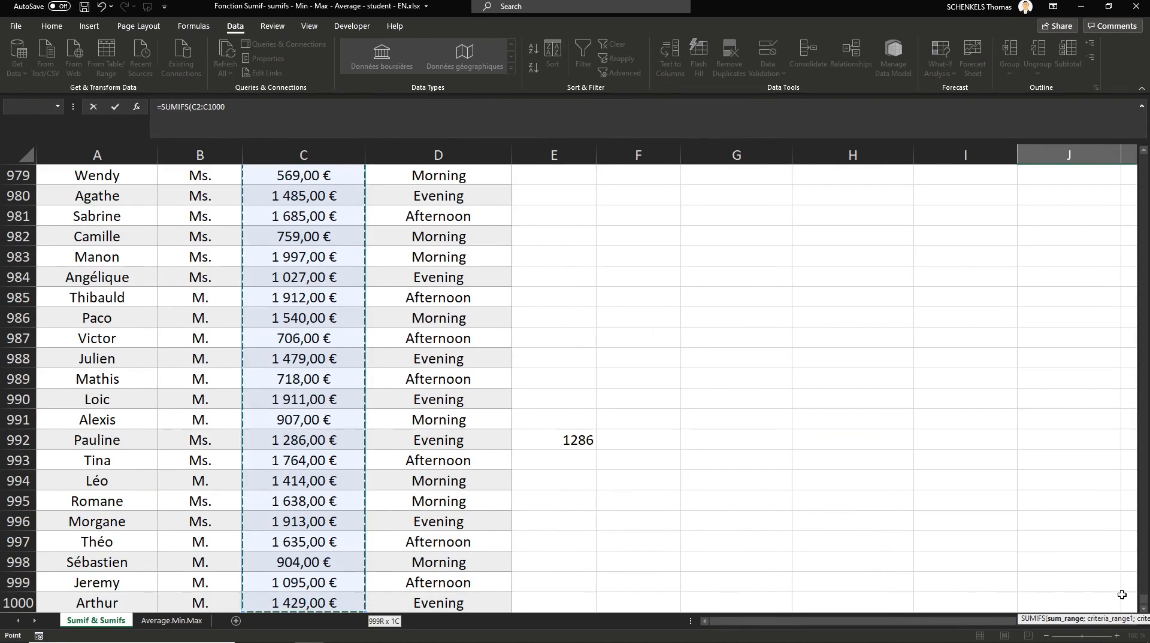
{"action": "left_click_drag", "start_coordinate": [1140, 602], "coordinate": [1123, 162]}
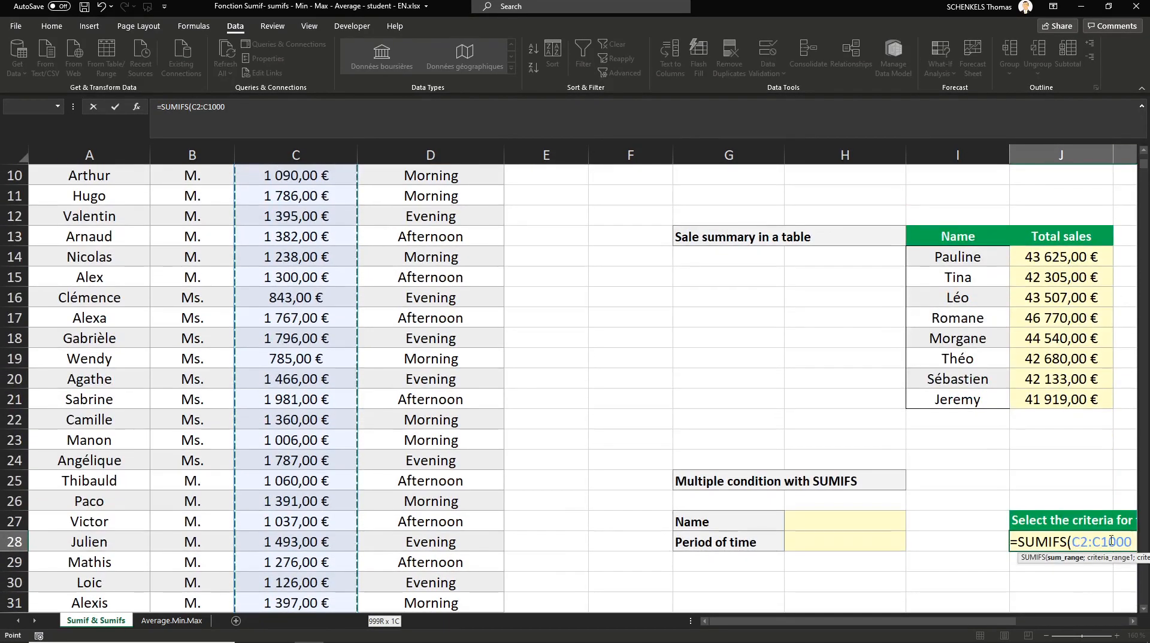
{"action": "left_click", "coordinate": [1131, 621]}
{"action": "left_click", "coordinate": [1132, 621]}
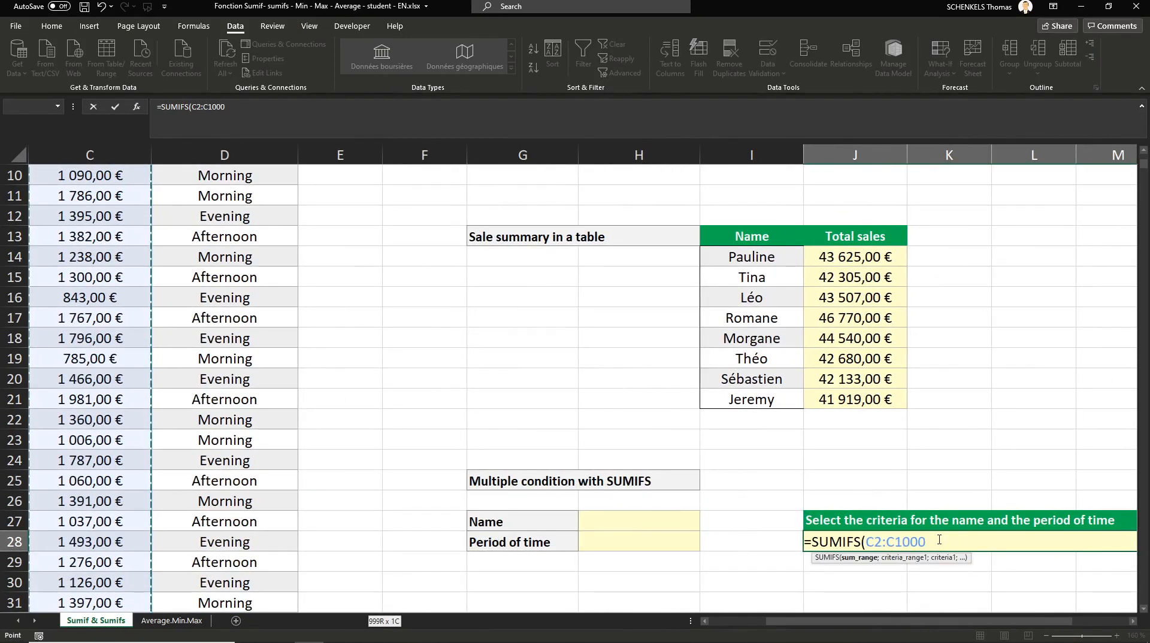
{"action": "type", "text": ";"}
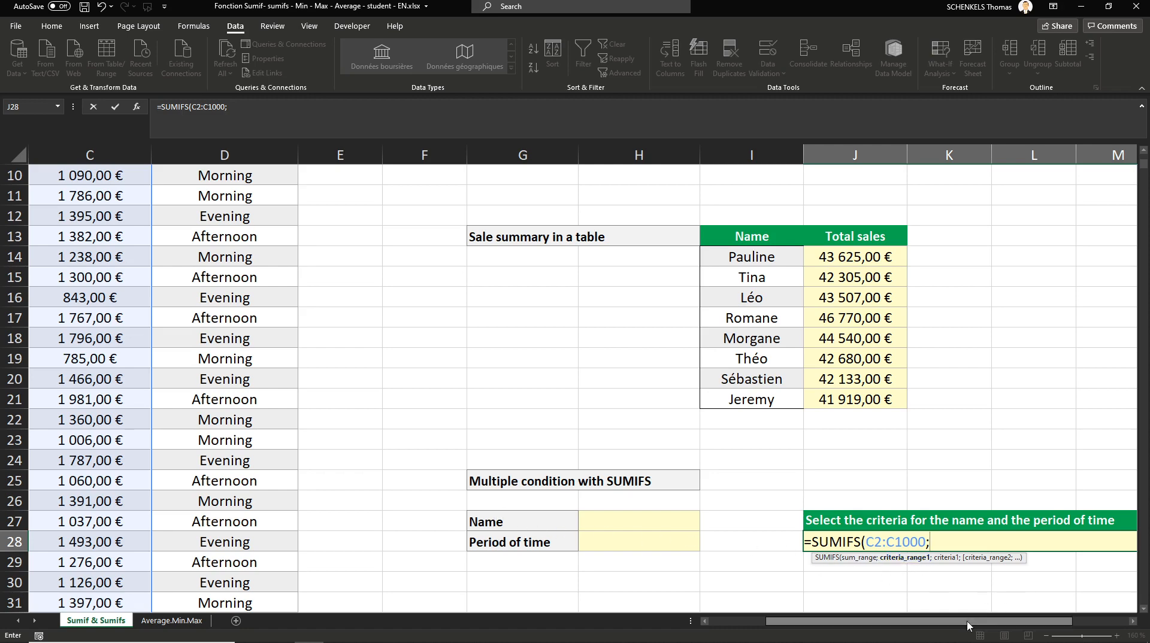
- Add the first names in A2:A1000 as the first criteria range, with the Name cell H27 as its criterion
{"action": "left_click_drag", "start_coordinate": [970, 621], "coordinate": [790, 622]}
{"action": "scroll", "coordinate": [121, 262], "scroll_direction": "up", "scroll_amount": 3}
{"action": "left_click", "coordinate": [122, 197]}
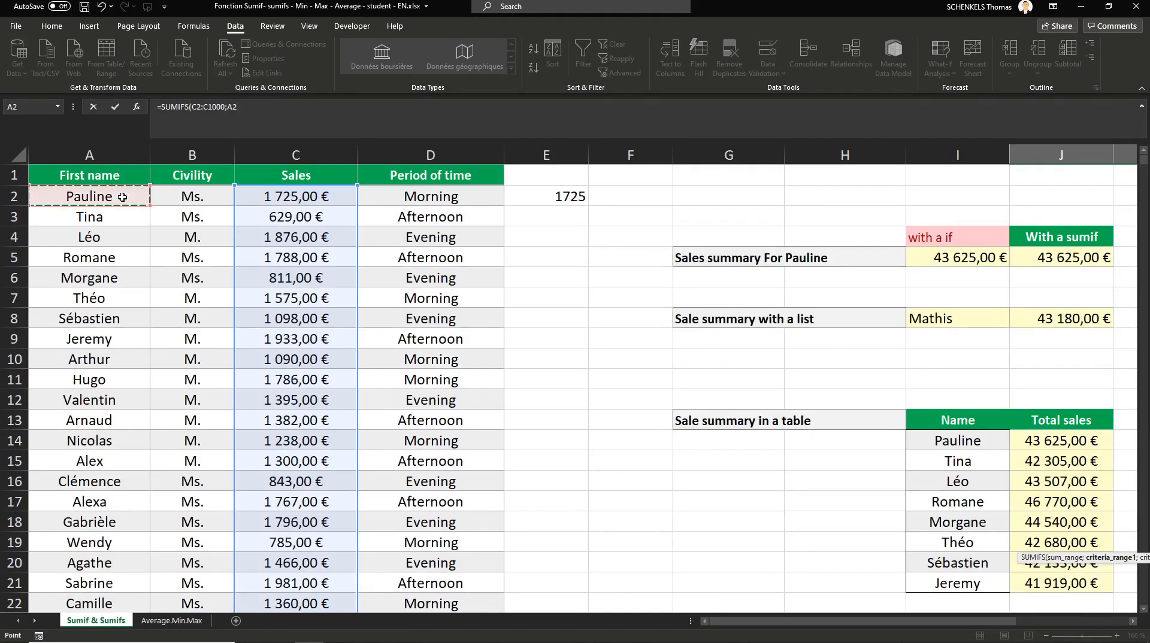
{"action": "key", "text": "ctrl+shift+Down"}
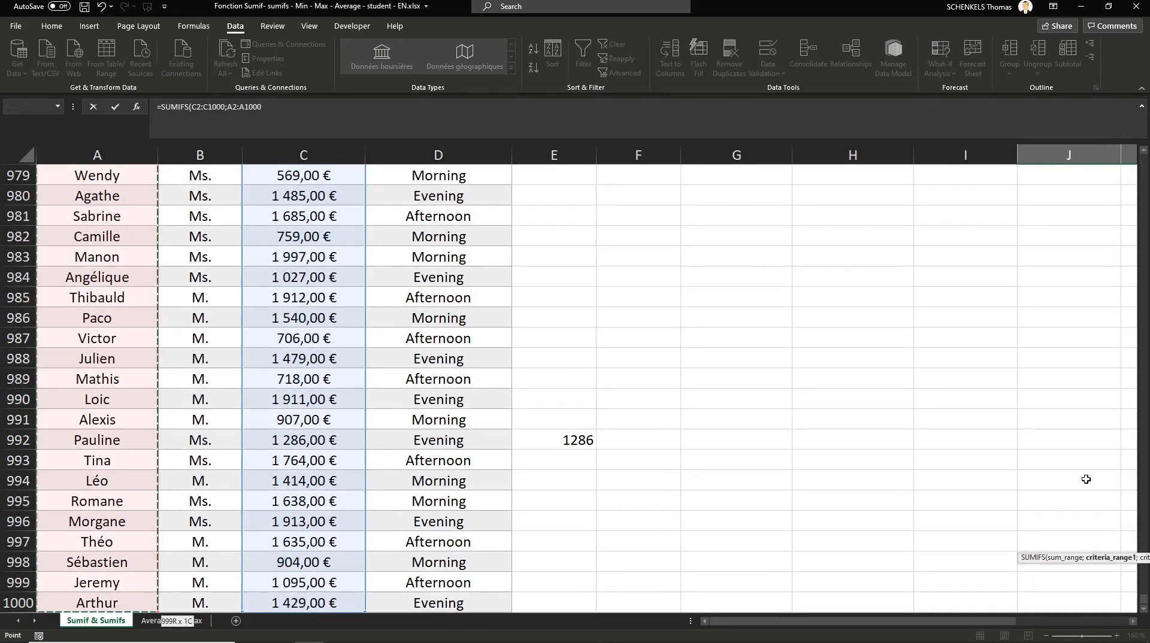
{"action": "left_click_drag", "start_coordinate": [1140, 603], "coordinate": [1140, 161]}
{"action": "left_click", "coordinate": [1133, 621]}
{"action": "left_click", "coordinate": [1132, 621]}
{"action": "left_click", "coordinate": [1133, 621]}
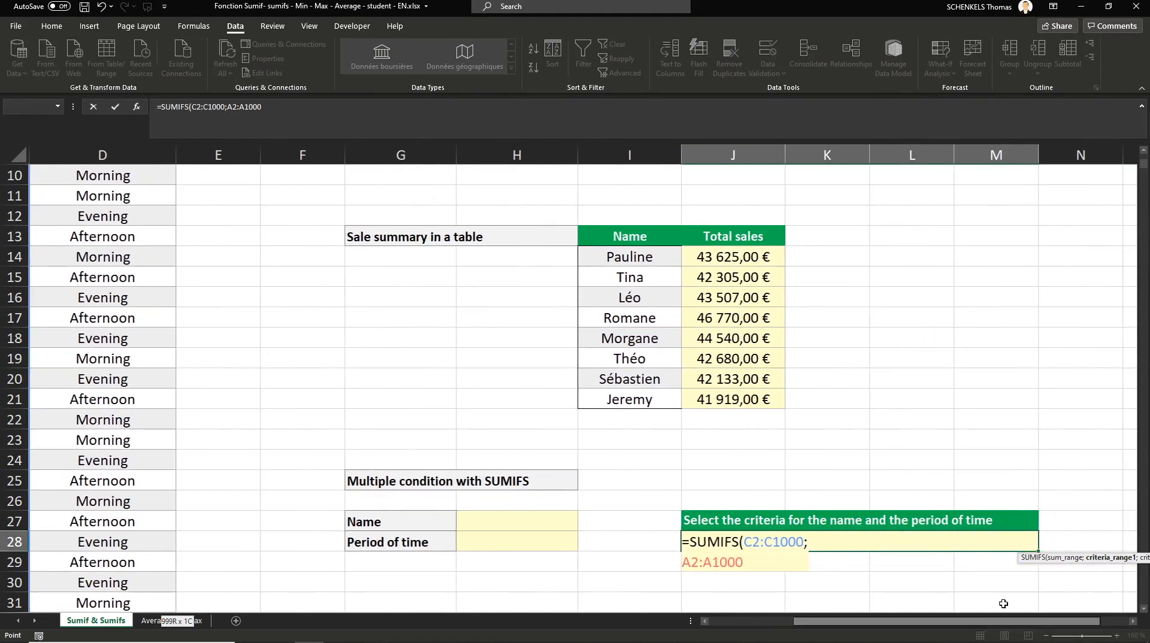
{"action": "type", "text": ";"}
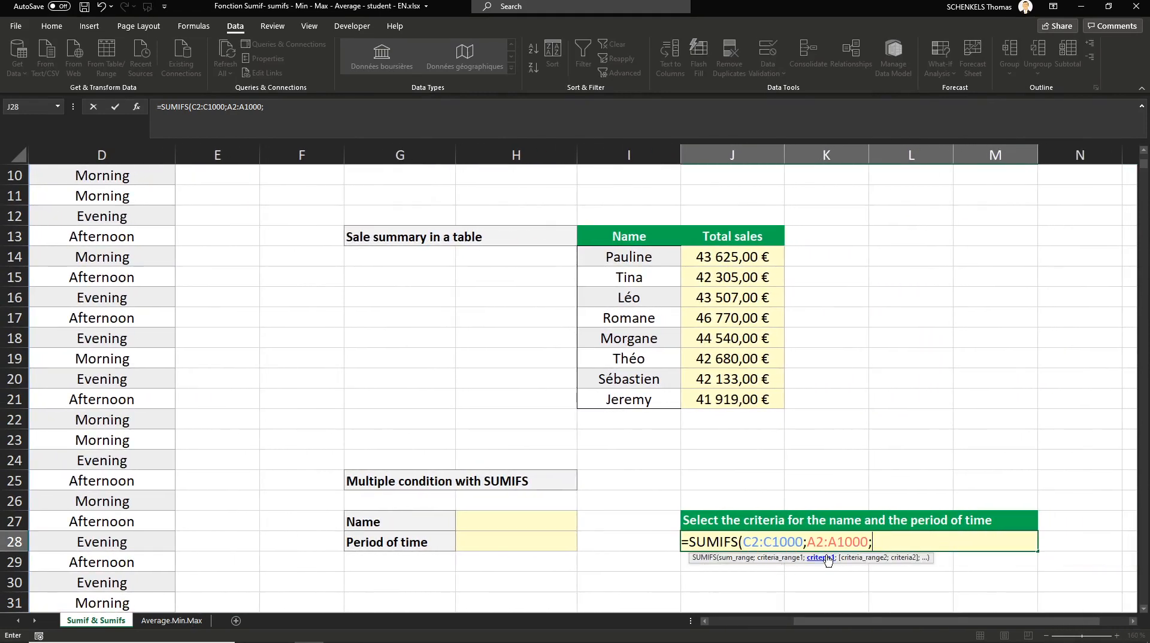
{"action": "left_click", "coordinate": [540, 524]}
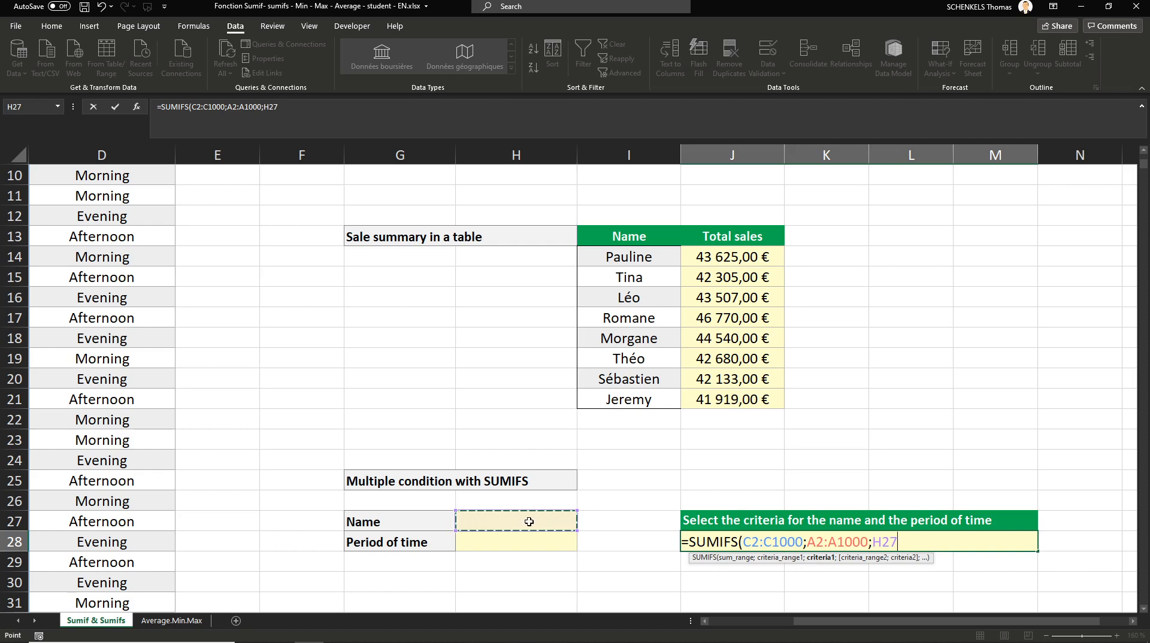
{"action": "type", "text": ";"}
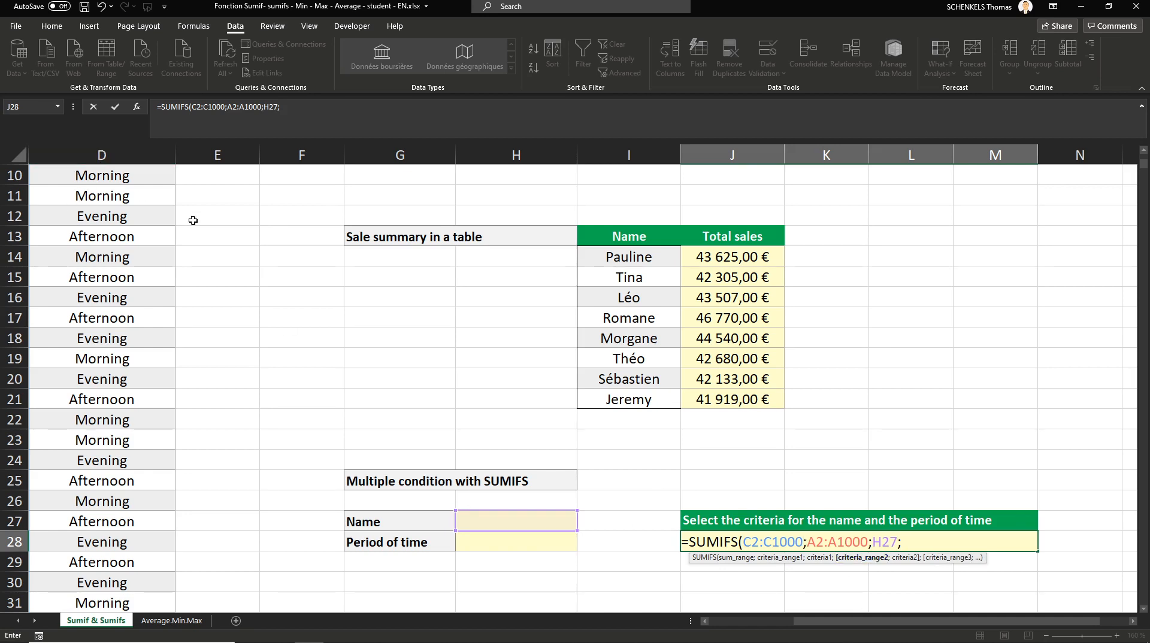
- Add the periods in D2:D1000 as the second criteria range with H28 as its criterion, complete the SUMIFS formula and reselect J28
{"action": "scroll", "coordinate": [56, 328], "scroll_direction": "up", "scroll_amount": 3}
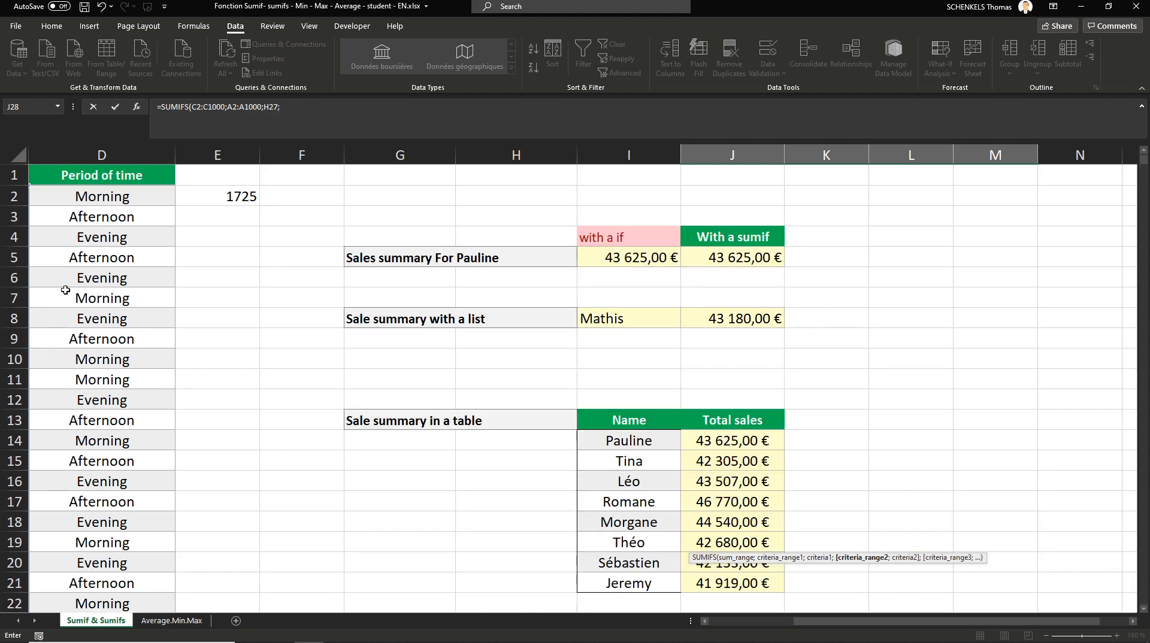
{"action": "left_click", "coordinate": [107, 194]}
{"action": "key", "text": "ctrl+shift+Down"}
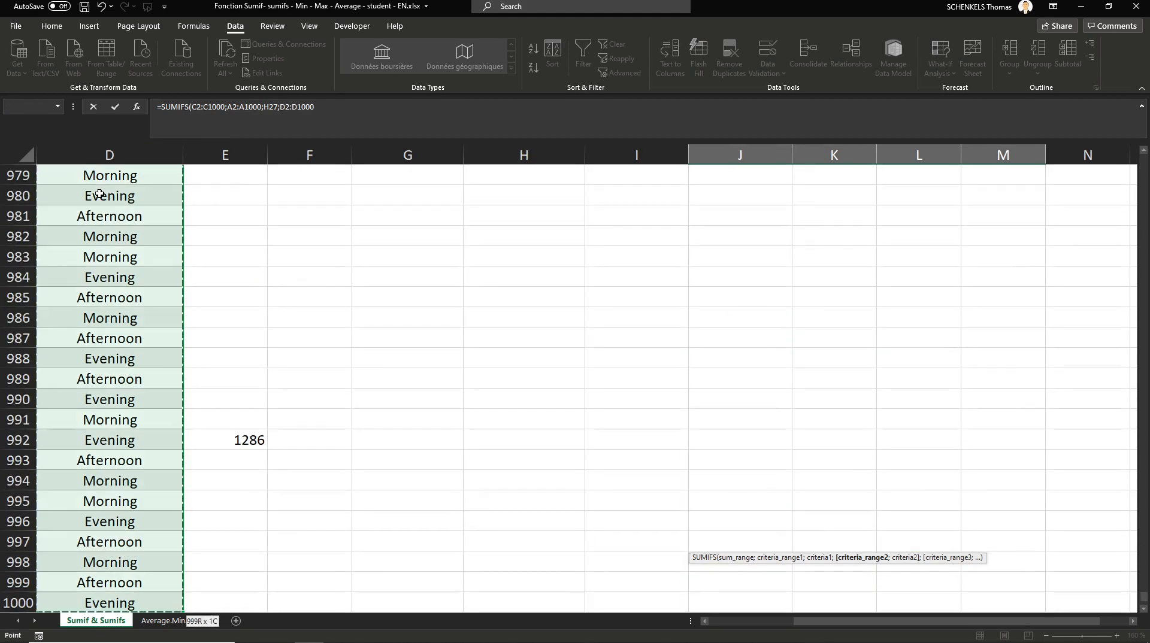
{"action": "left_click_drag", "start_coordinate": [1142, 601], "coordinate": [1144, 167]}
{"action": "type", "text": ";"}
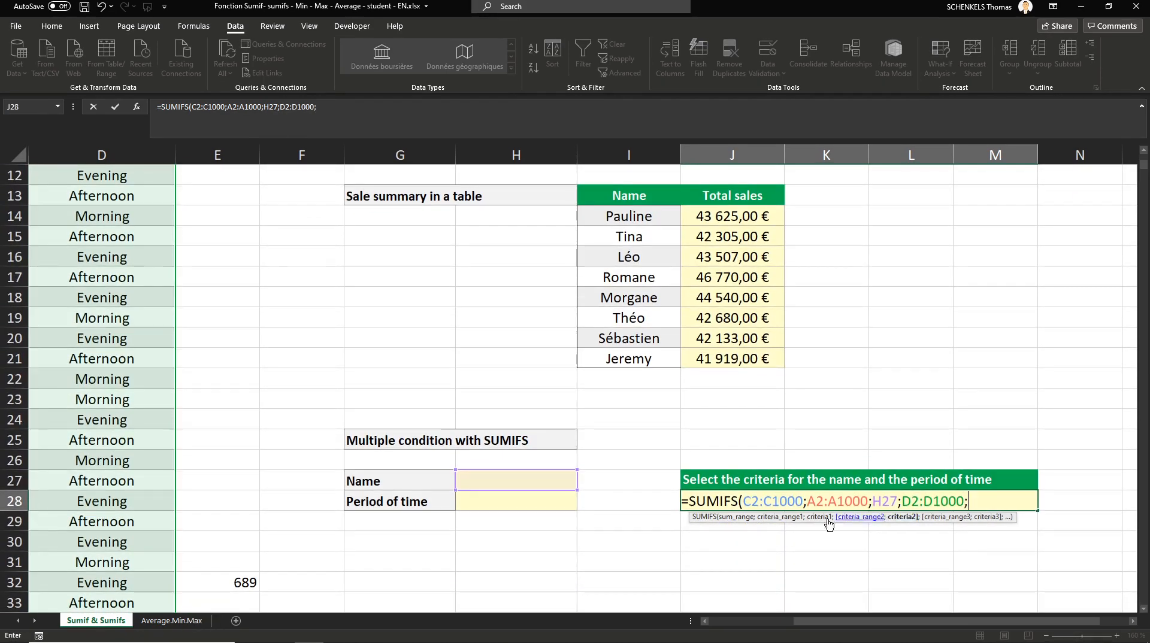
{"action": "left_click", "coordinate": [494, 504]}
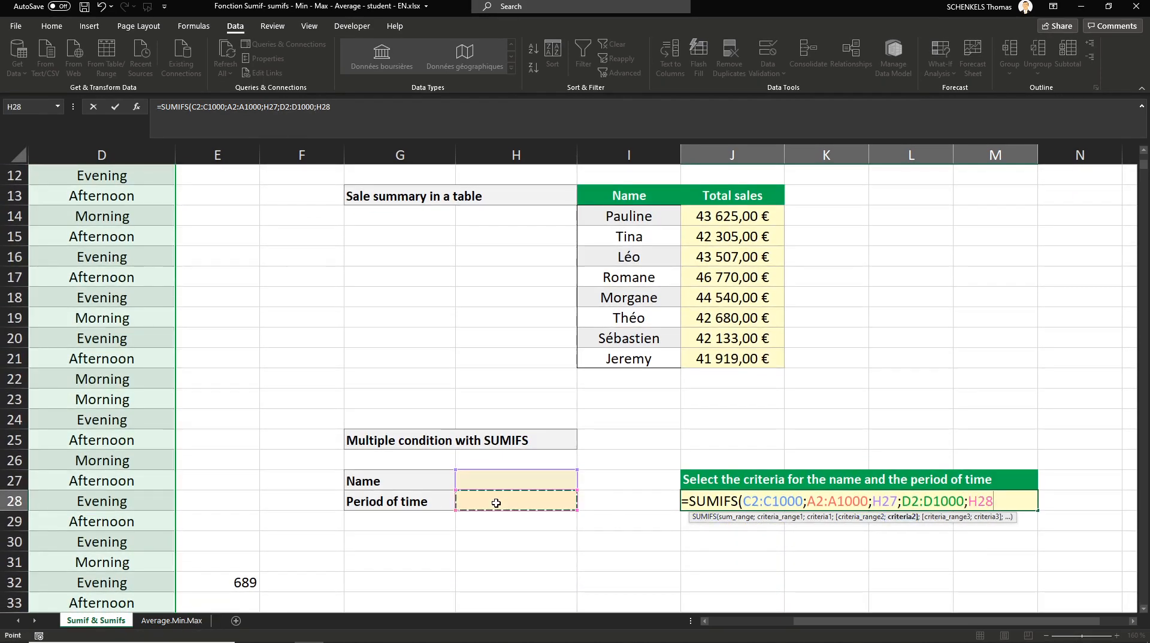
{"action": "type", "text": ")"}
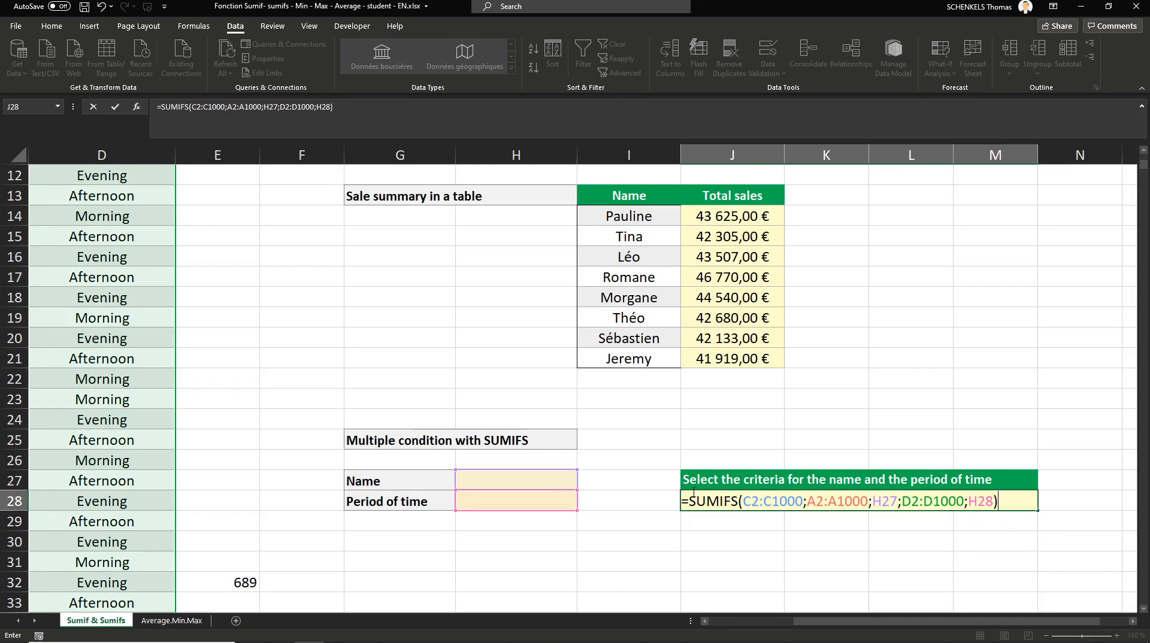
{"action": "key", "text": "Return"}
{"action": "left_click", "coordinate": [816, 501]}
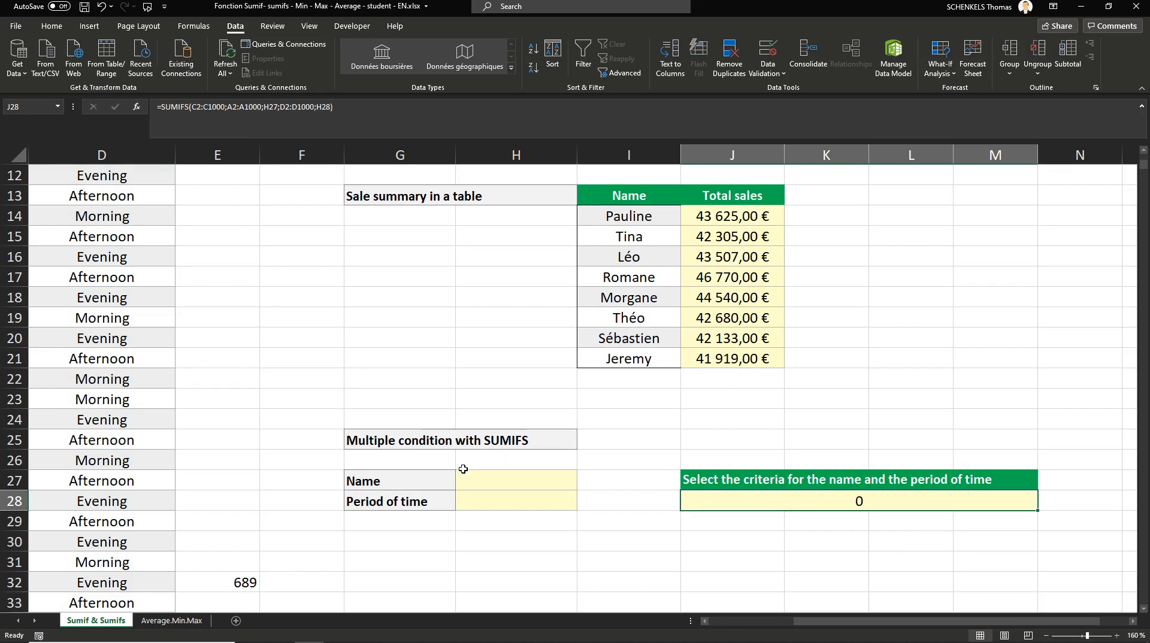
- Choose the first listed name in H27 and Morning in H28 to test the SUMIFS total
{"action": "left_click", "coordinate": [547, 482]}
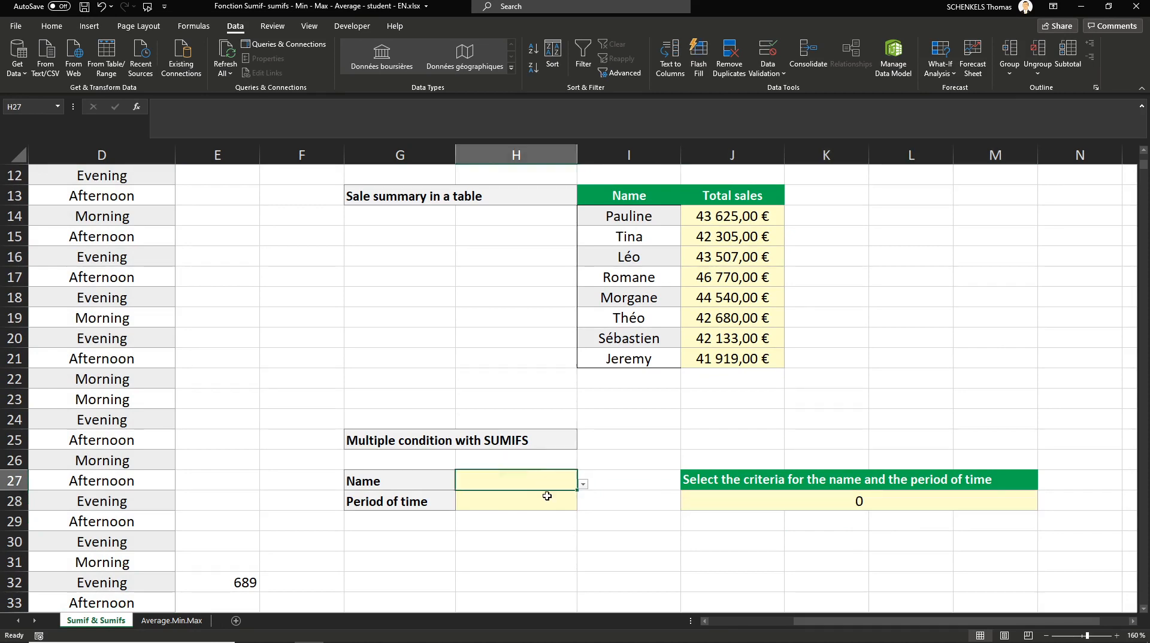
{"action": "left_click", "coordinate": [584, 485]}
{"action": "left_click", "coordinate": [477, 497]}
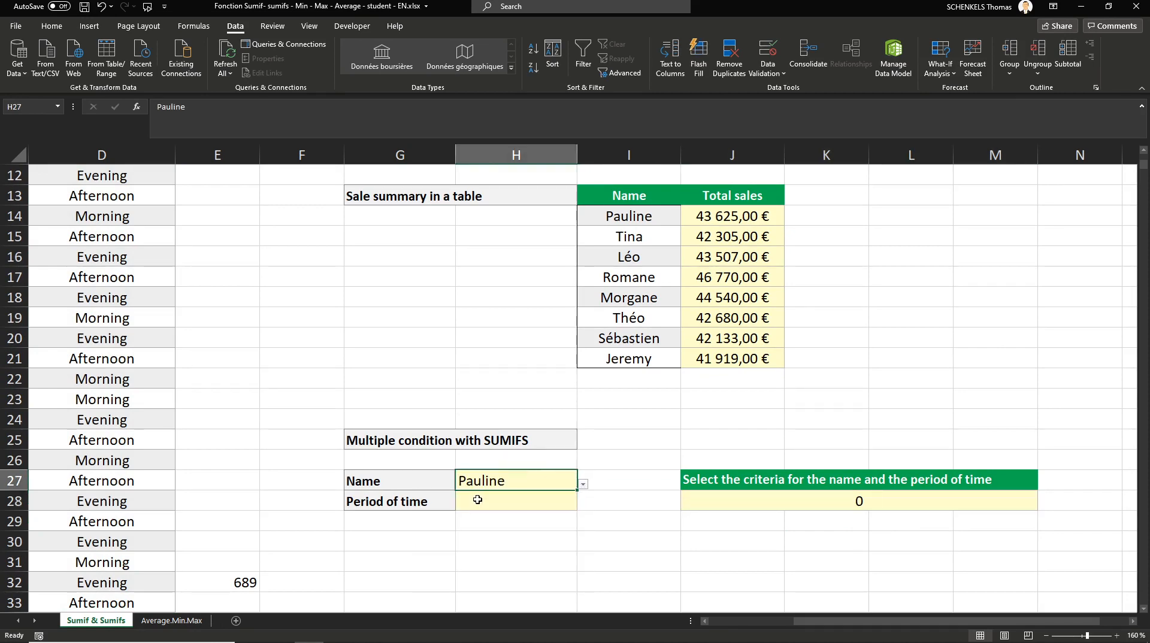
{"action": "left_click", "coordinate": [517, 500]}
{"action": "left_click", "coordinate": [582, 505]}
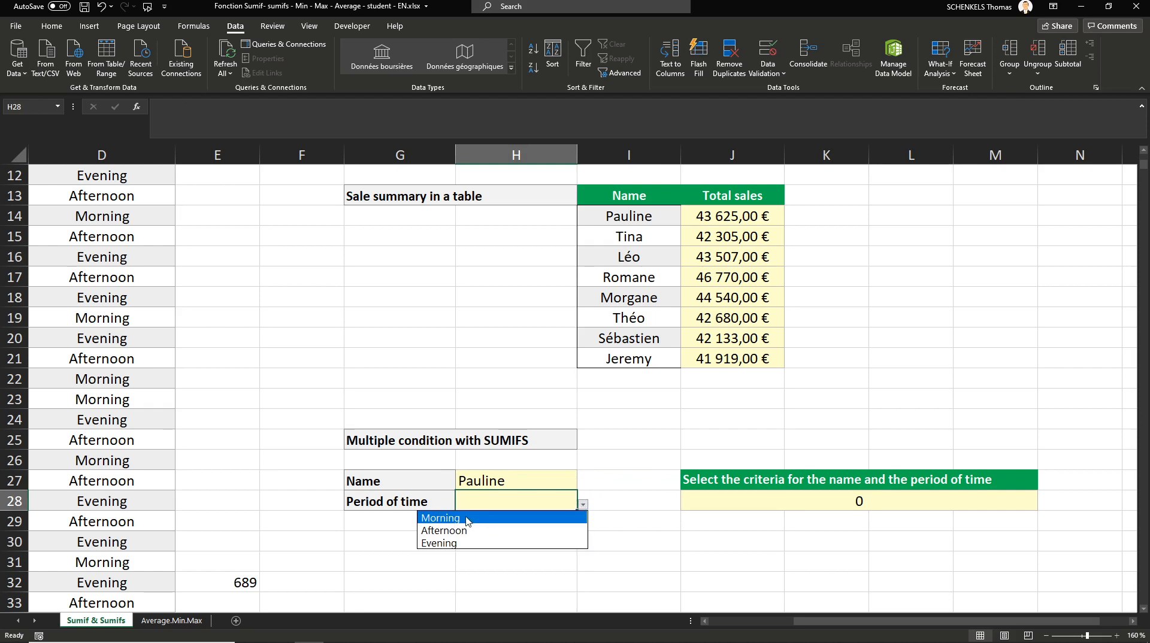
{"action": "left_click", "coordinate": [443, 518]}
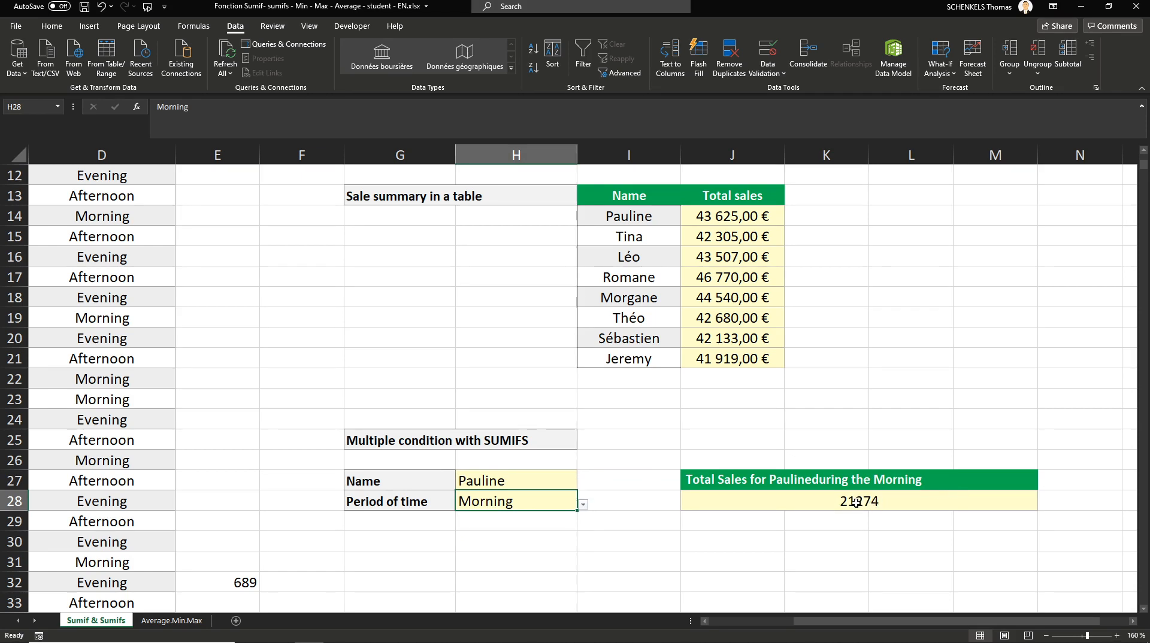
- Insert a space before "during the" in the J27 title formula so the name and the text are separated
{"action": "left_click", "coordinate": [745, 481]}
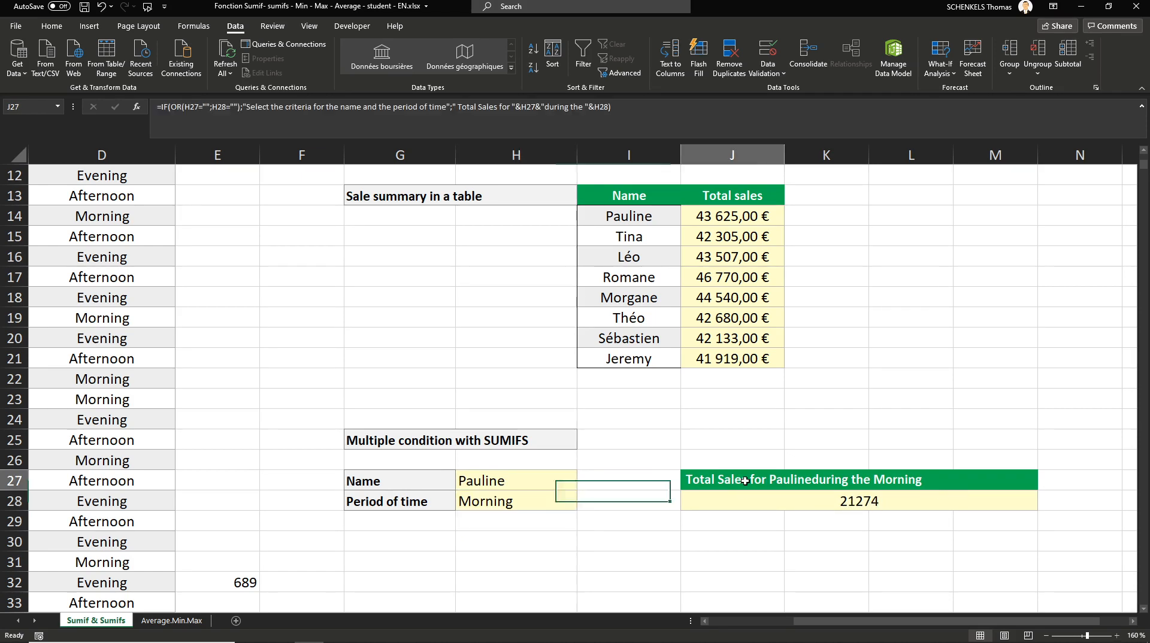
{"action": "double_click", "coordinate": [748, 481]}
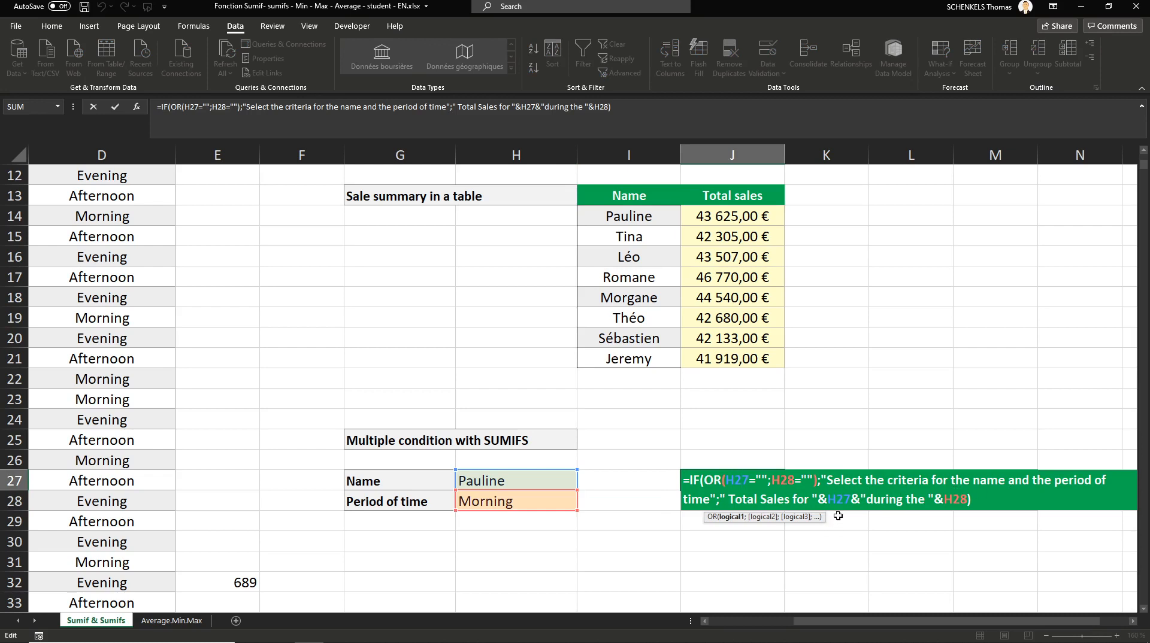
{"action": "left_click", "coordinate": [868, 499]}
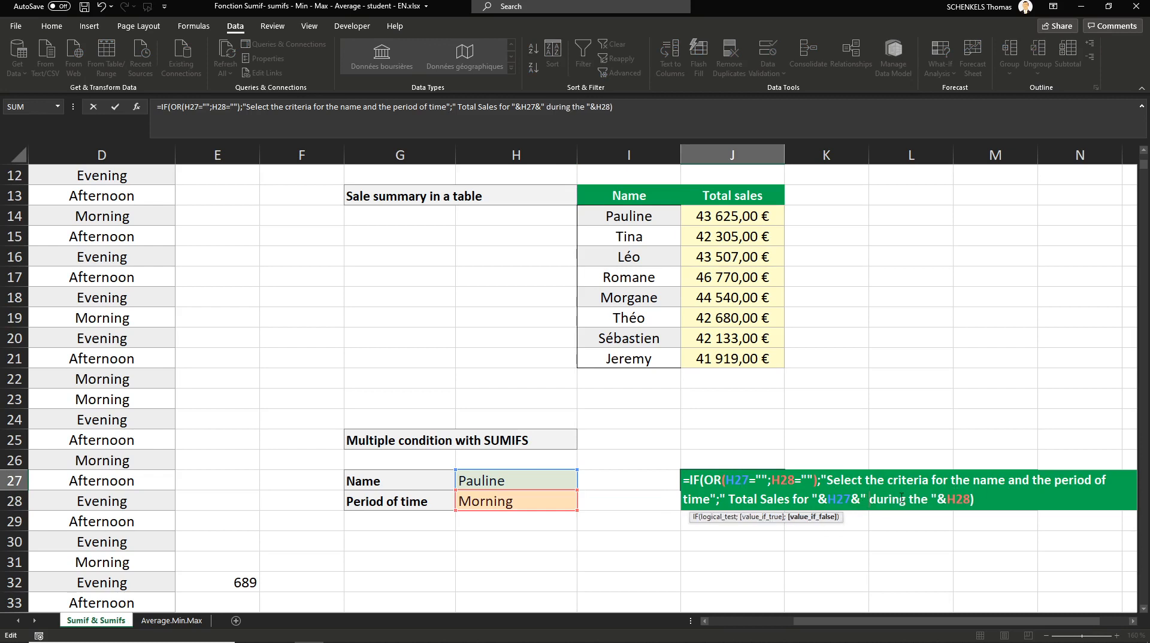
{"action": "key", "text": "Return"}
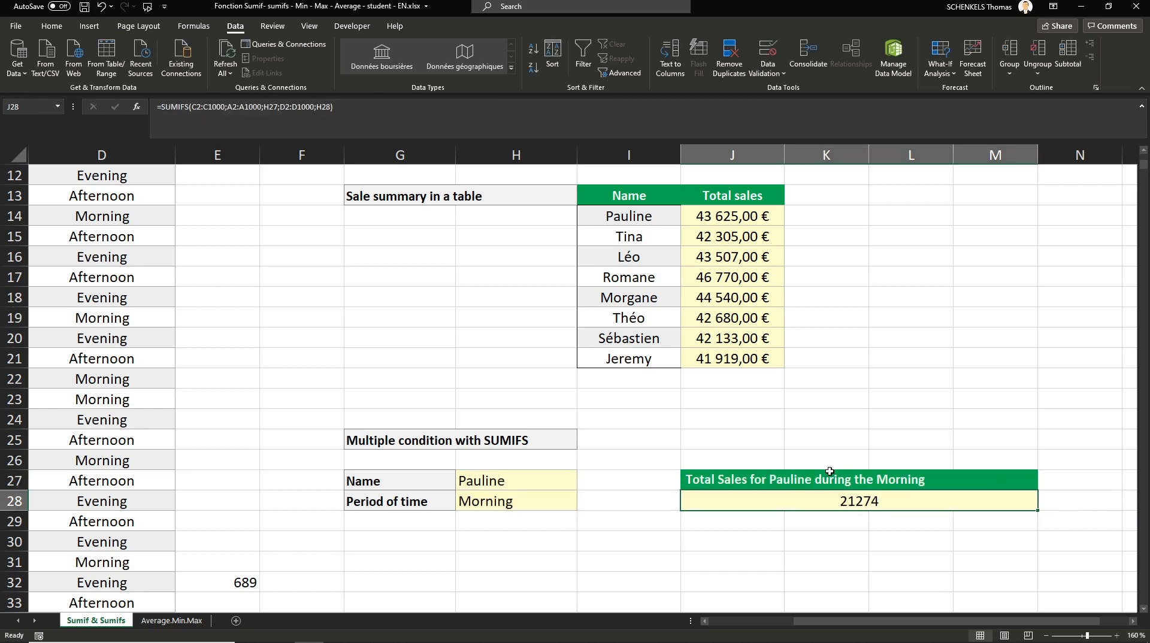
- Apply the "Formula here" cell style to the title range J27:M27
{"action": "left_click", "coordinate": [803, 482]}
{"action": "left_click", "coordinate": [718, 479]}
{"action": "left_click", "coordinate": [892, 480]}
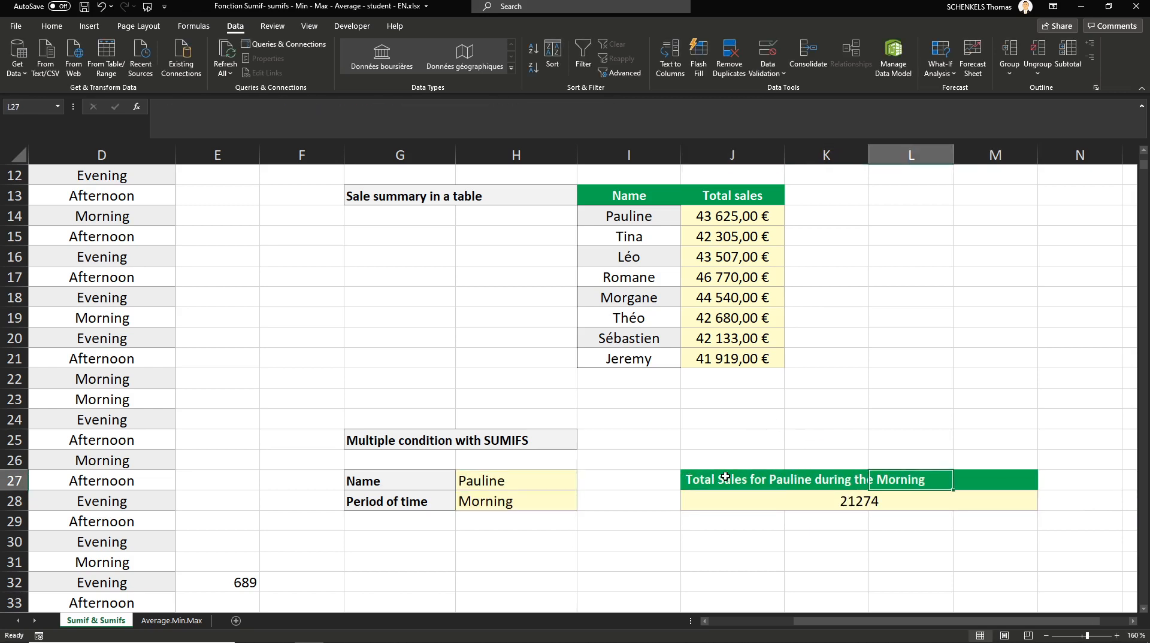
{"action": "left_click_drag", "start_coordinate": [724, 479], "coordinate": [961, 472]}
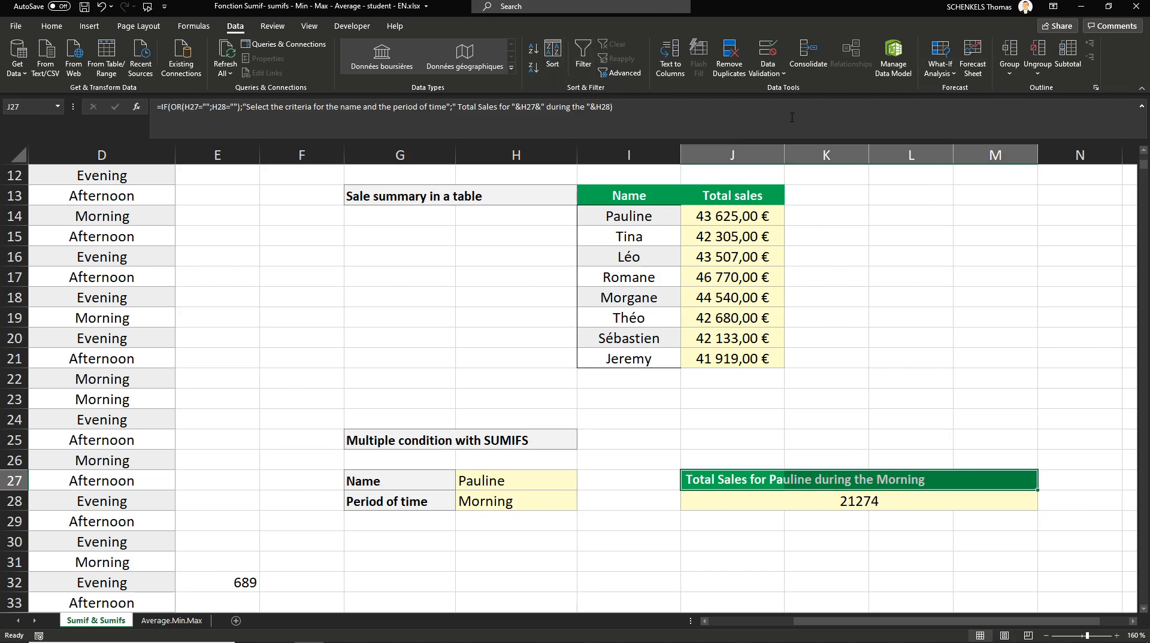
{"action": "left_click", "coordinate": [52, 26]}
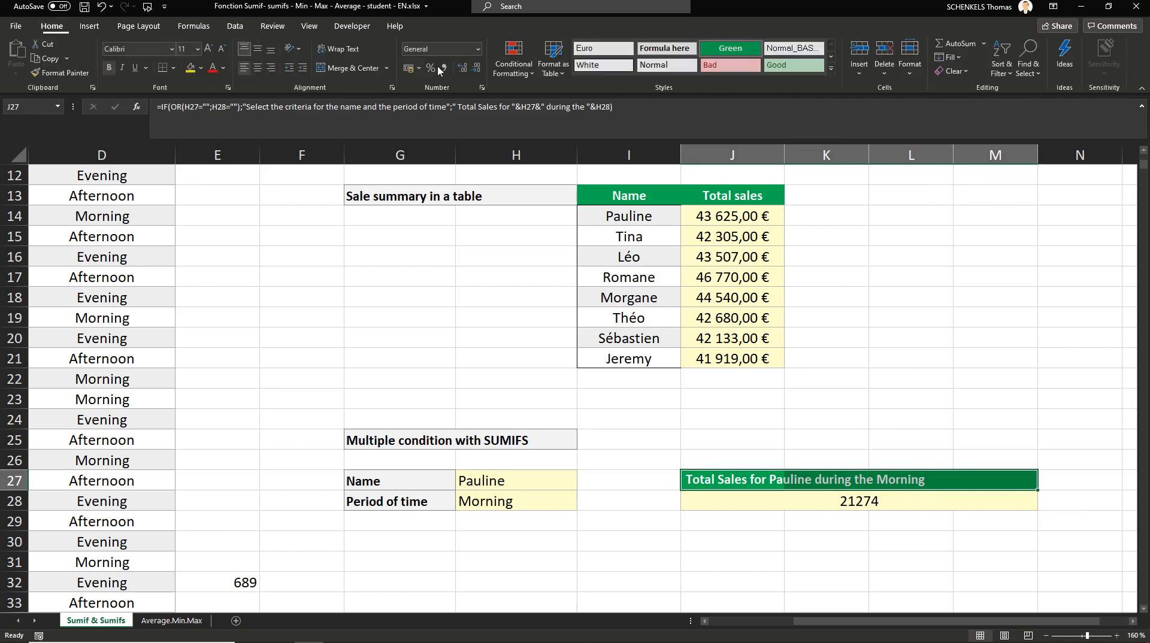
{"action": "left_click", "coordinate": [669, 53]}
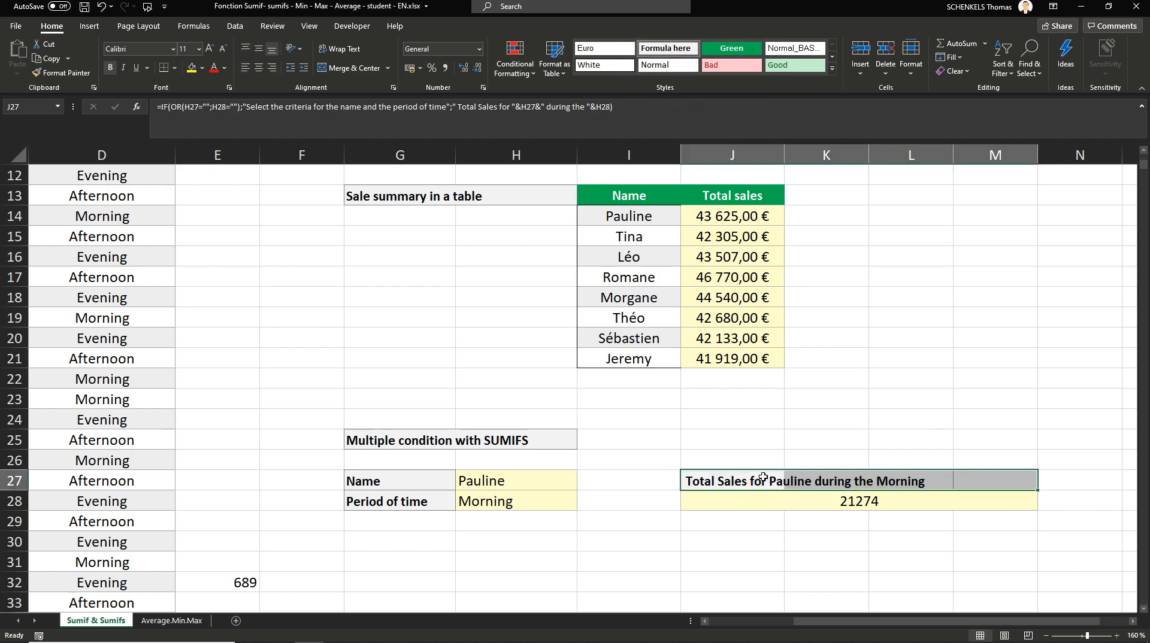
- Examine the value-if-true and value-if-false parts of the IF formula in J27, leaving the formula as it is
{"action": "double_click", "coordinate": [742, 479]}
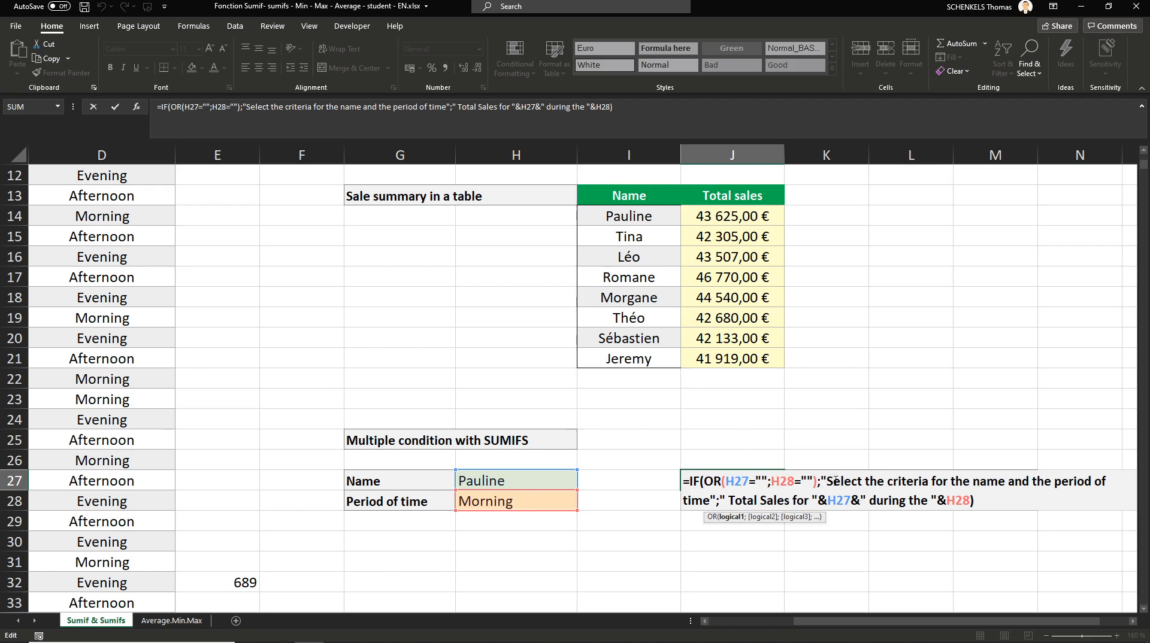
{"action": "left_click_drag", "start_coordinate": [828, 481], "coordinate": [716, 503]}
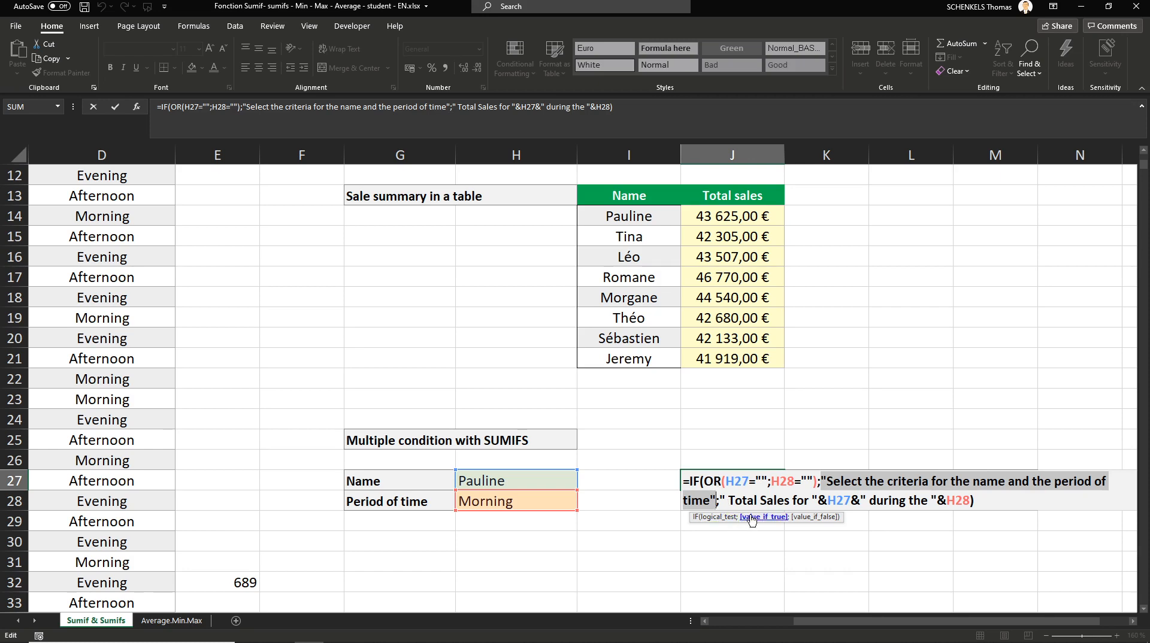
{"action": "left_click", "coordinate": [811, 521]}
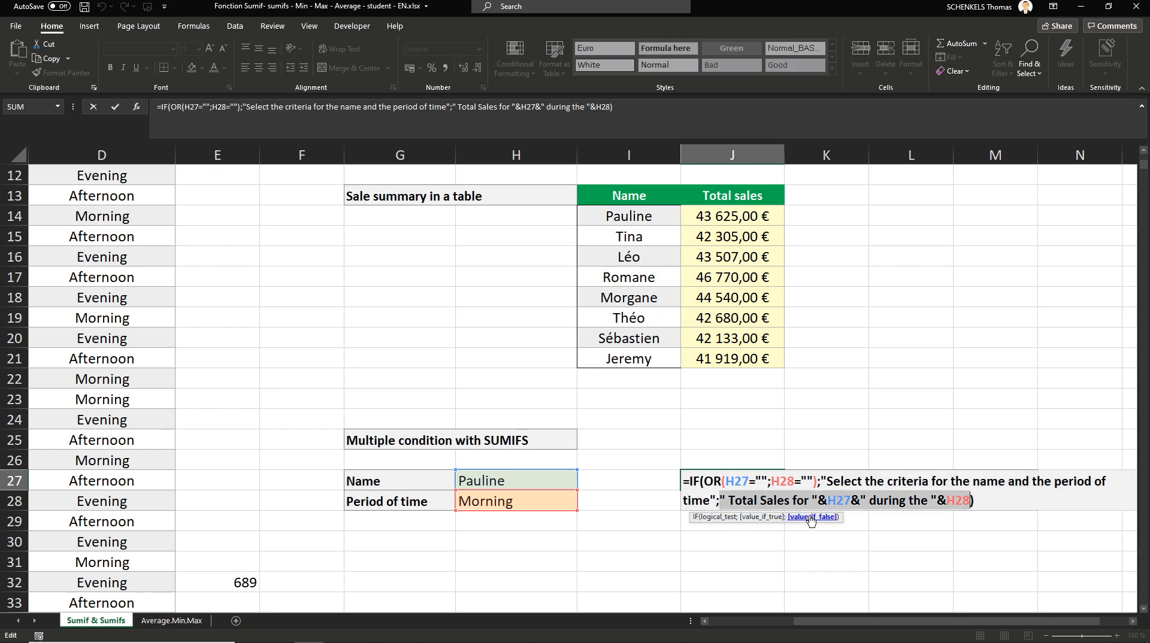
{"action": "left_click_drag", "start_coordinate": [730, 501], "coordinate": [849, 504]}
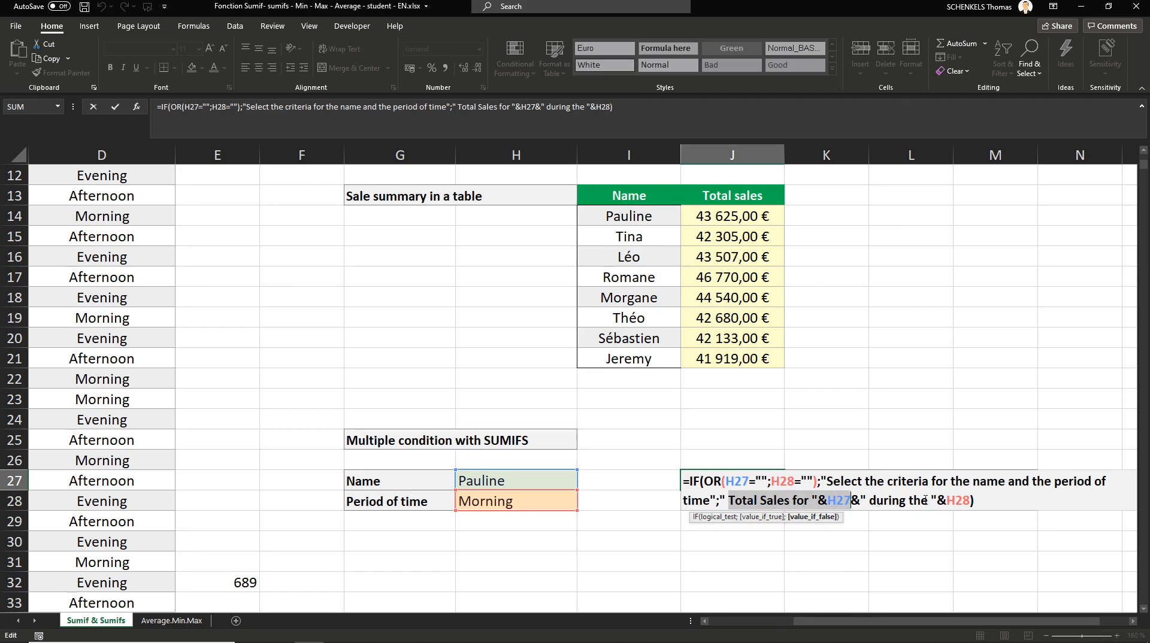
{"action": "key", "text": "ctrl+Return"}
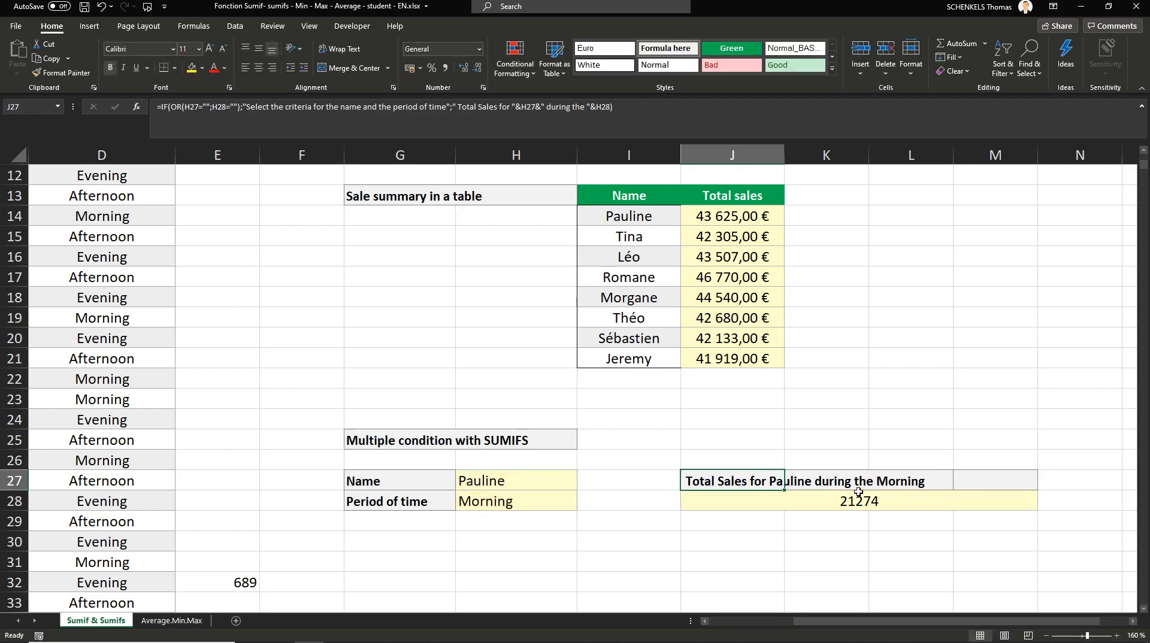
{"action": "left_click", "coordinate": [832, 440]}
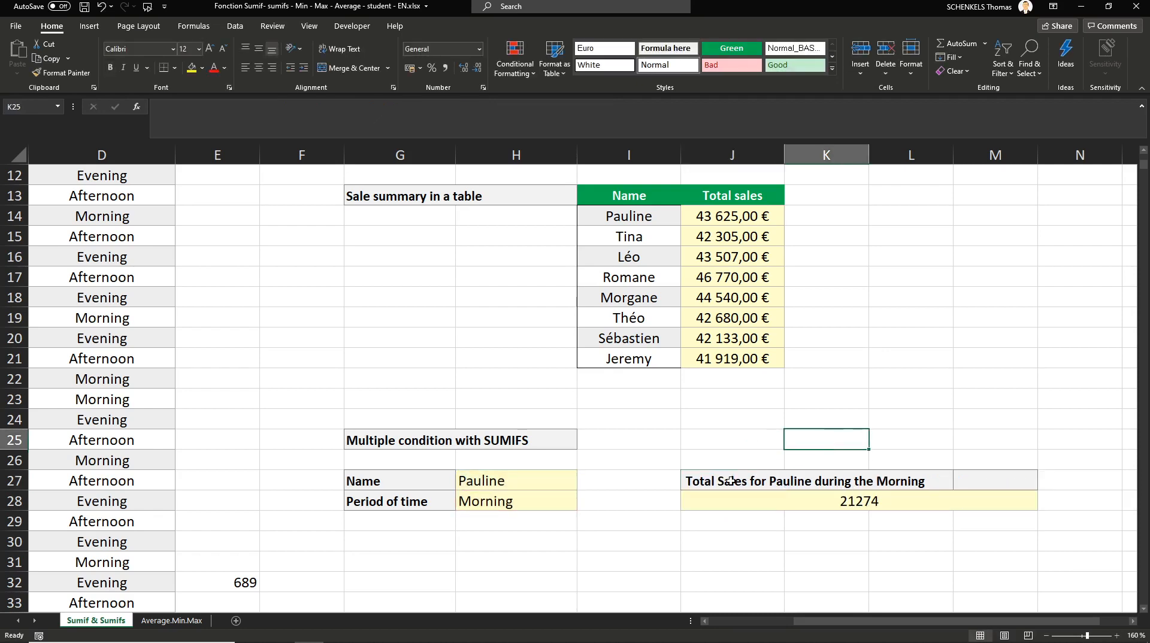
- Choose Evening as the period of time in H28 to test the SUMIFS total and its title
{"action": "left_click", "coordinate": [512, 503]}
{"action": "left_click", "coordinate": [582, 505]}
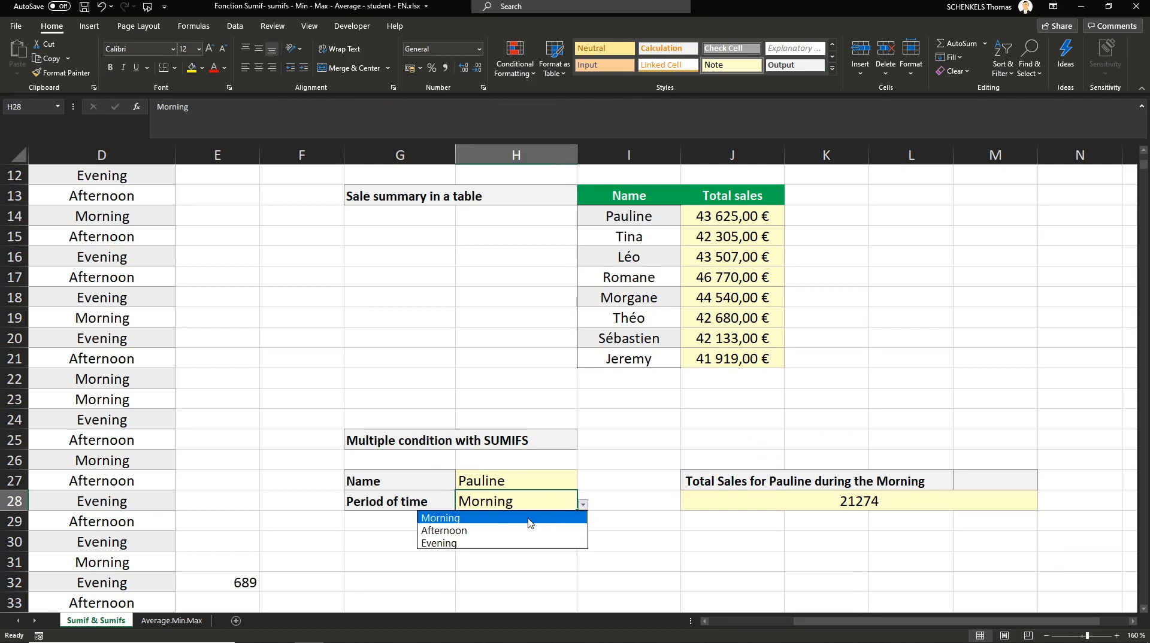
{"action": "left_click", "coordinate": [484, 544]}
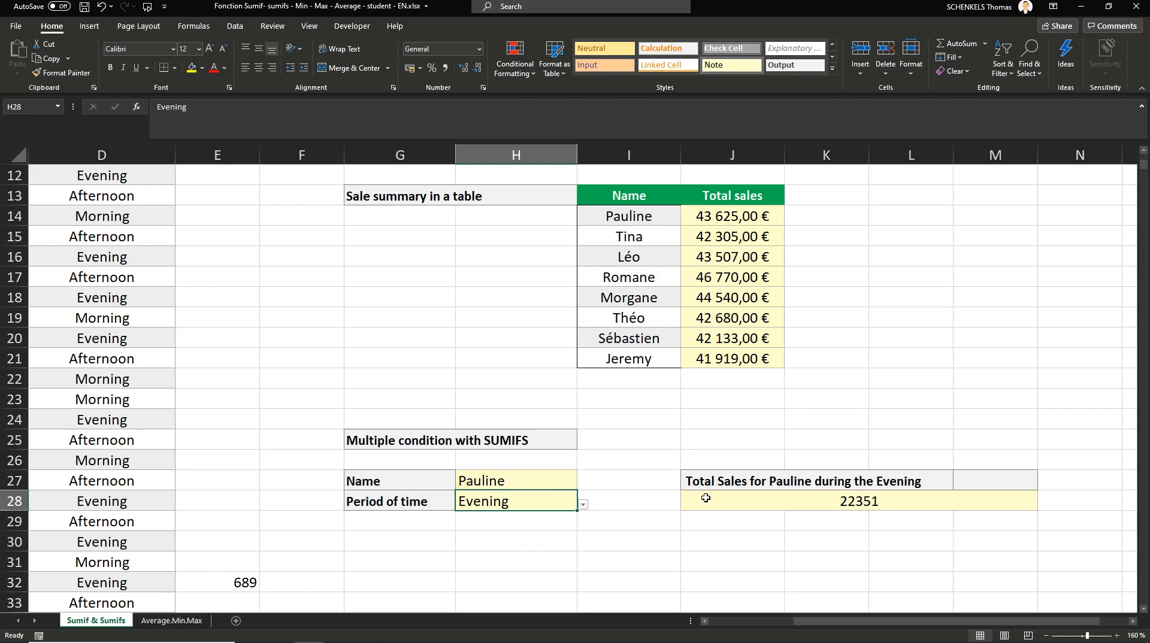
- Format the SUMIFS total in J28 as Currency
{"action": "left_click", "coordinate": [771, 503]}
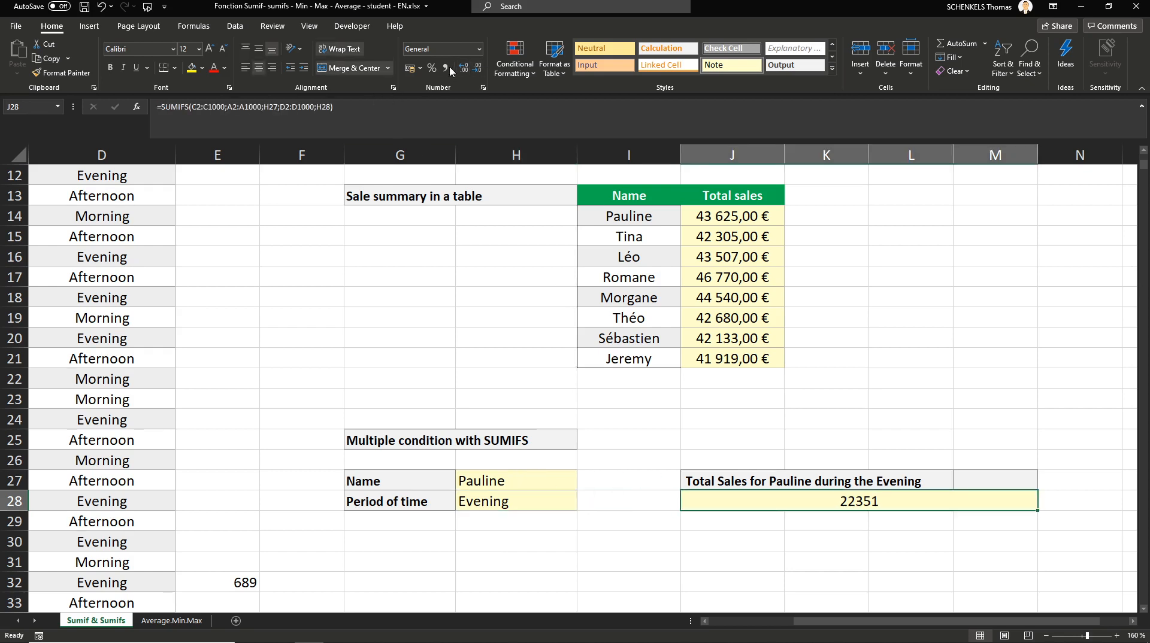
{"action": "left_click", "coordinate": [479, 50]}
{"action": "left_click", "coordinate": [455, 129]}
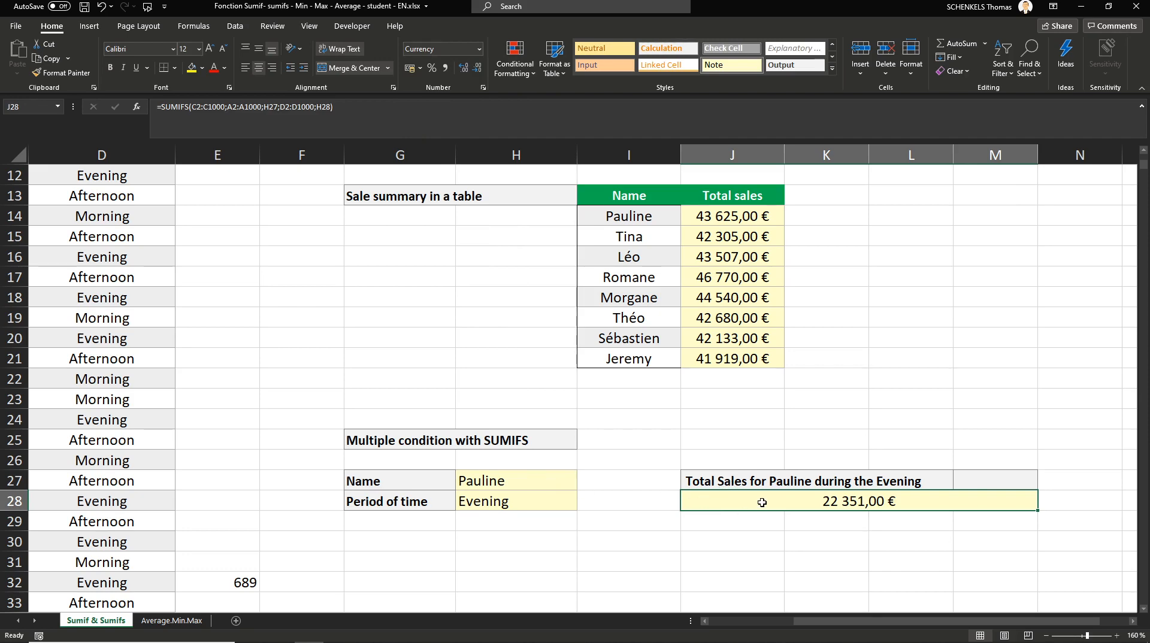
- Open the SUMIFS formula in J28 to examine its sum range and criteria pairs
{"action": "double_click", "coordinate": [688, 502]}
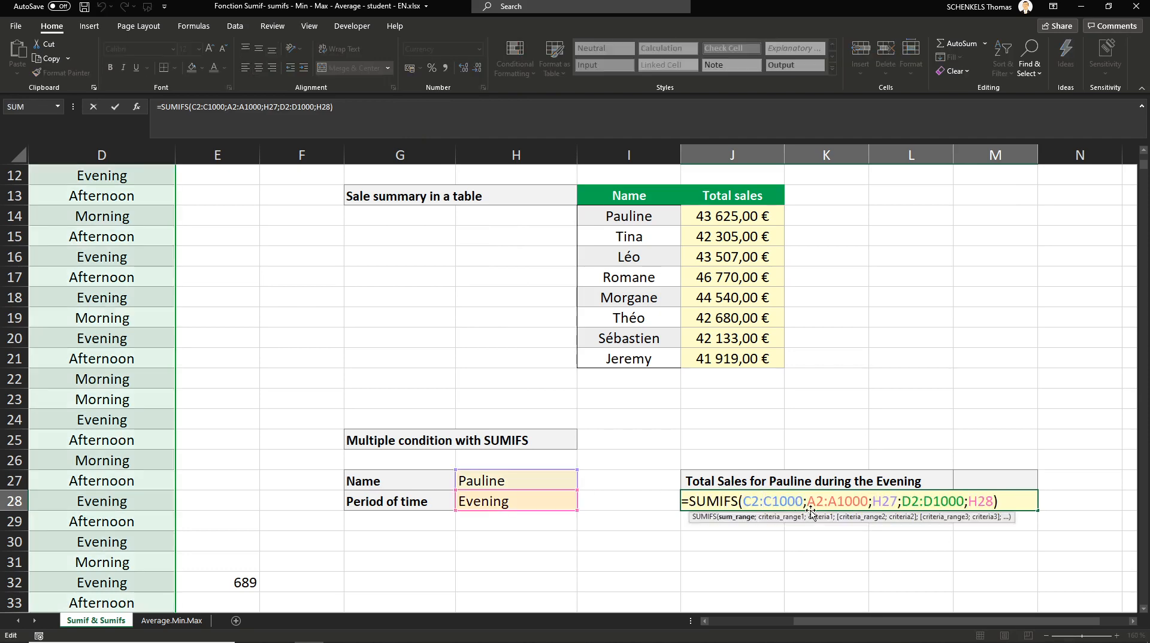
{"action": "mouse_move", "coordinate": [901, 620]}
{"action": "left_mouse_down"}
{"action": "mouse_move", "coordinate": [787, 620]}
{"action": "mouse_move", "coordinate": [916, 623]}
{"action": "mouse_move", "coordinate": [871, 627]}
{"action": "mouse_move", "coordinate": [887, 626]}
{"action": "left_mouse_up"}
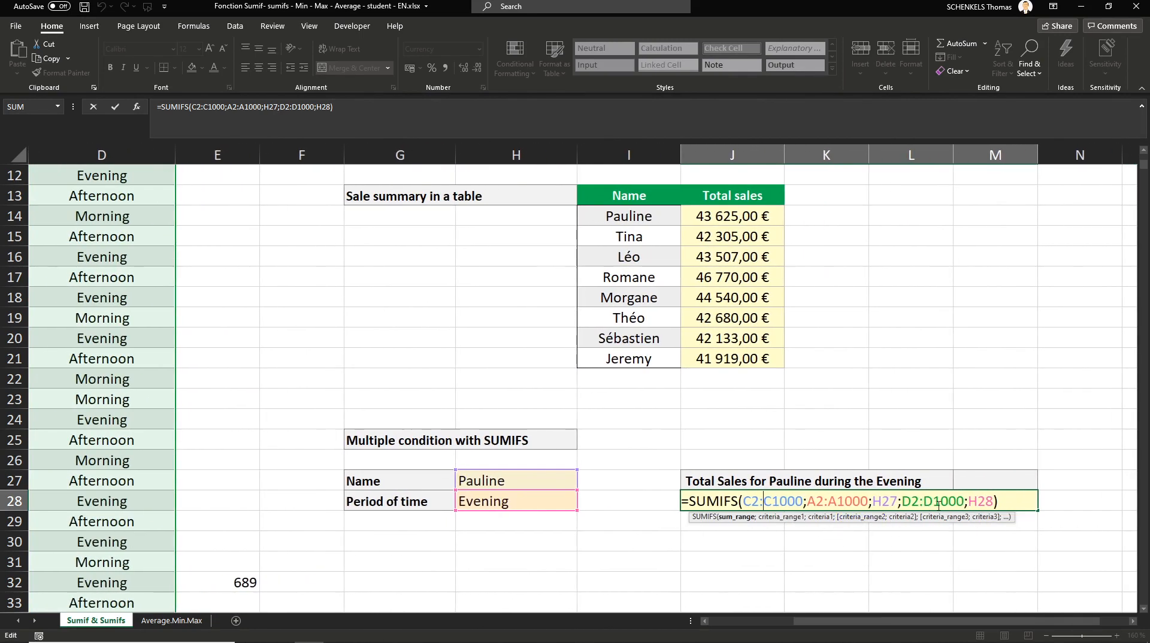